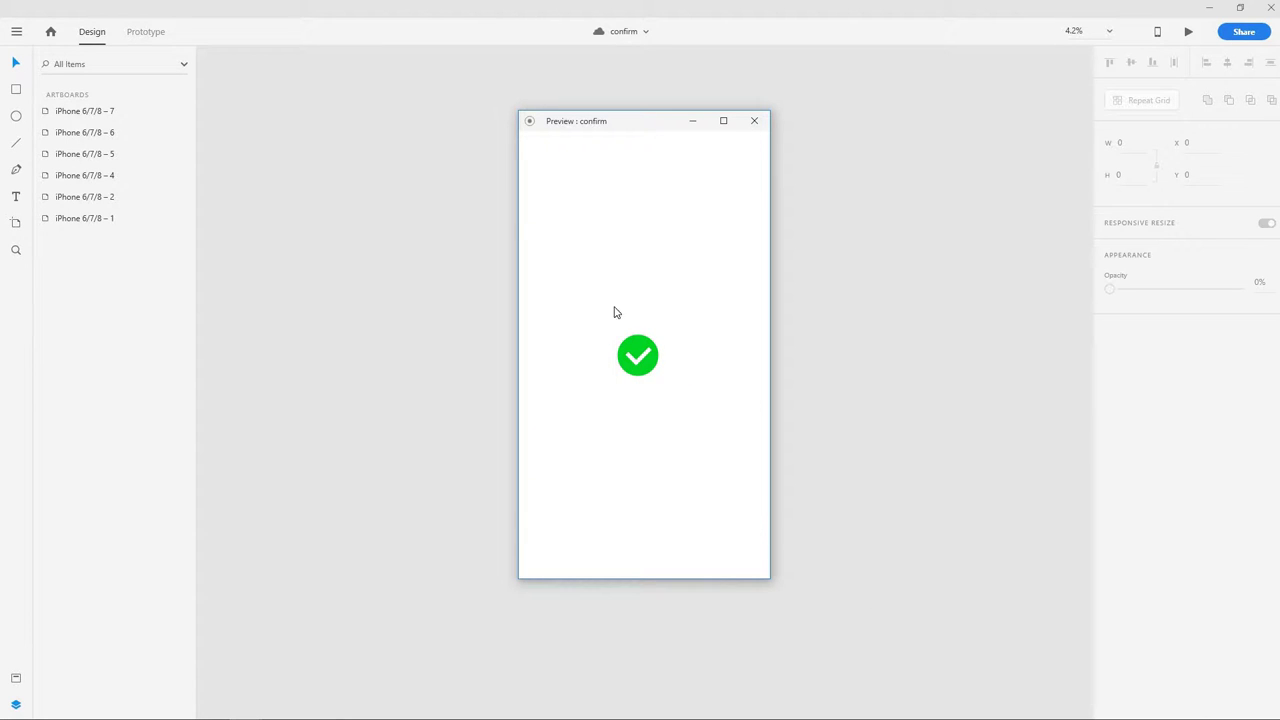
Step: Preview the finished Confirm Payment button animation in the confirm prototype, running it twice, and close the preview
click(754, 122)
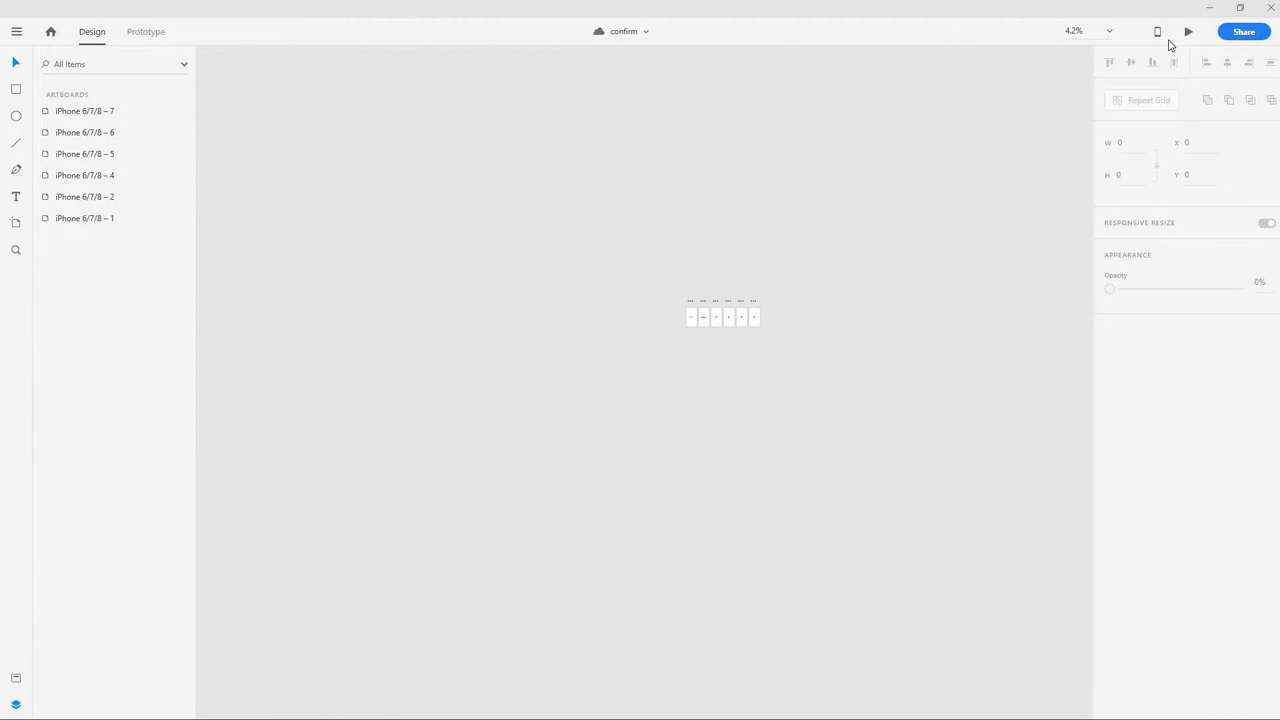
click(1186, 36)
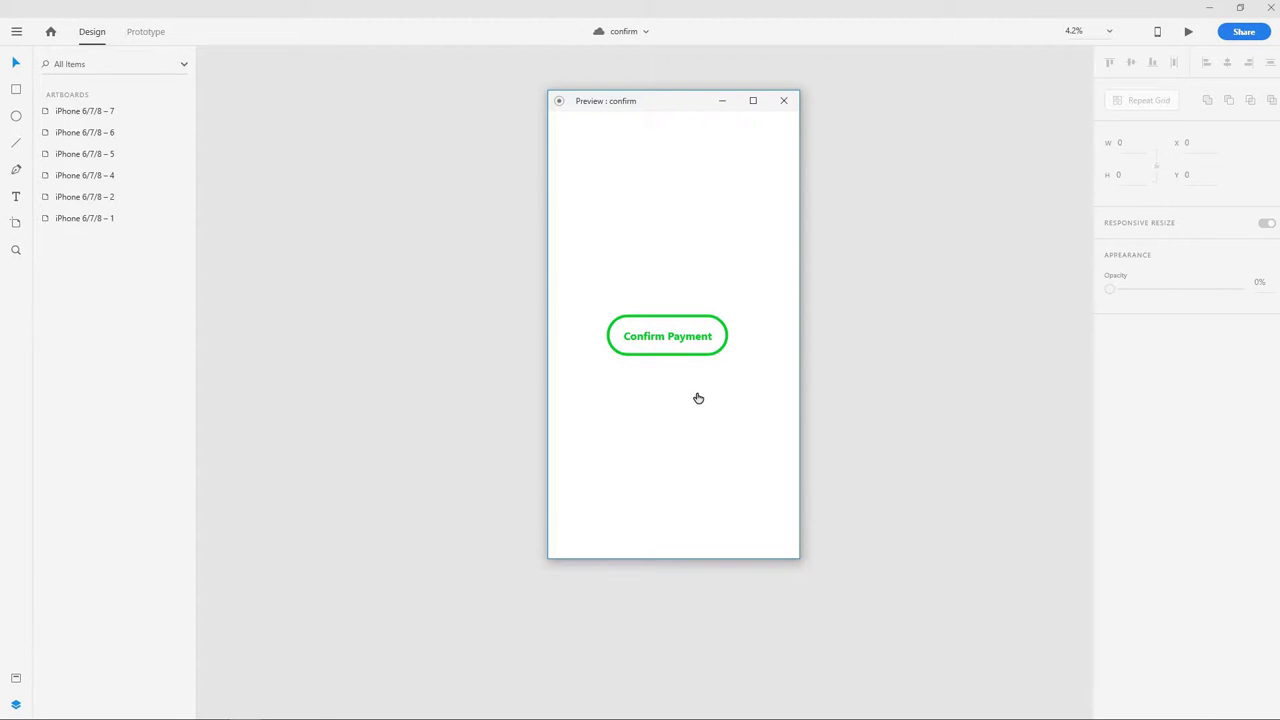
click(668, 344)
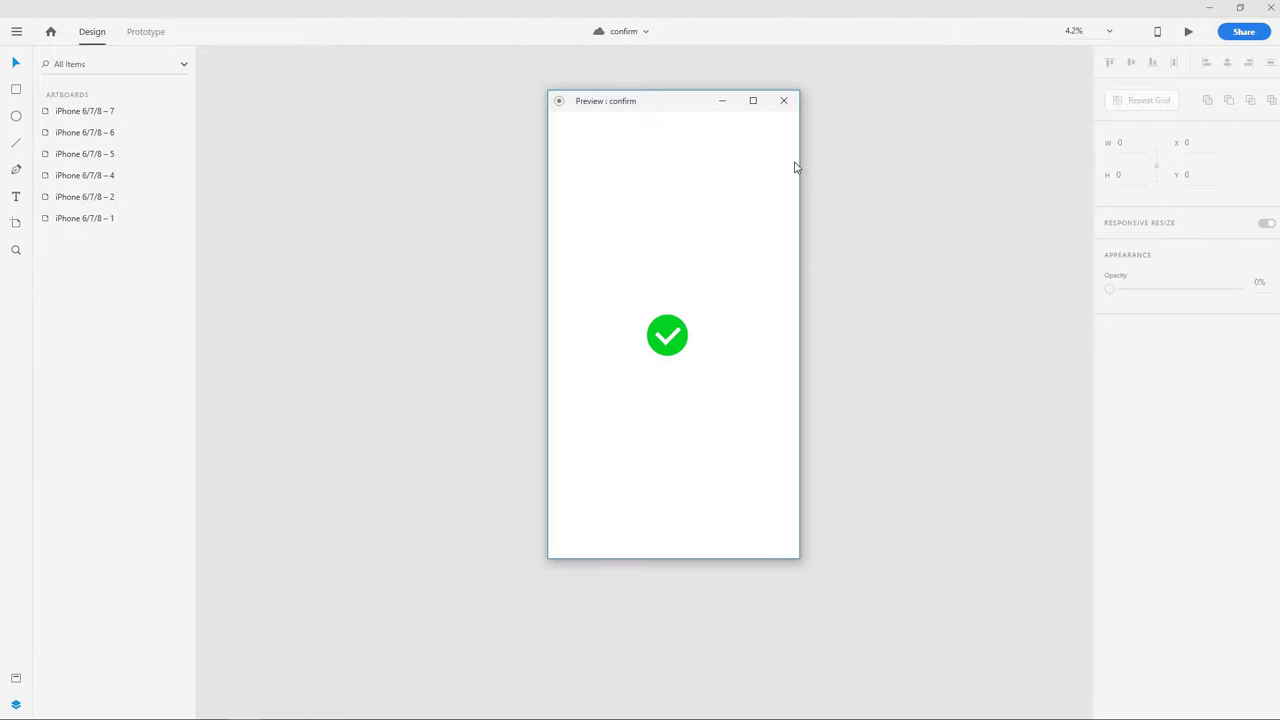
click(778, 106)
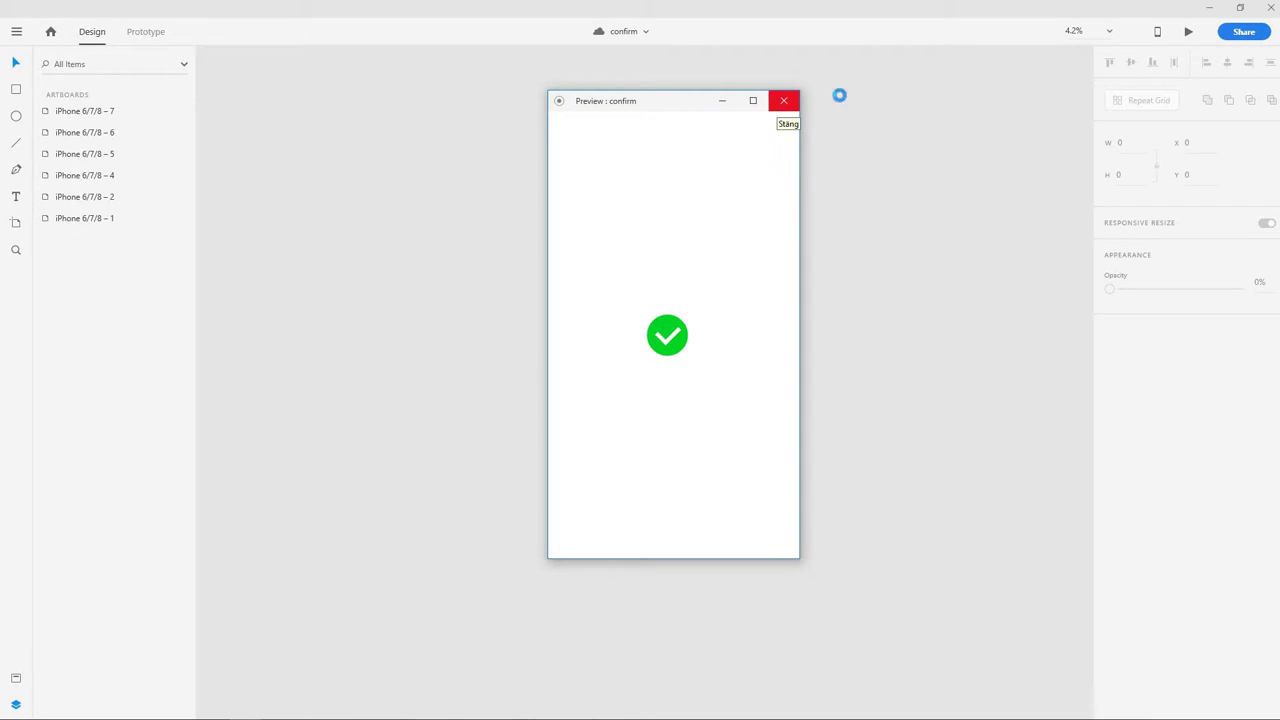
click(1188, 34)
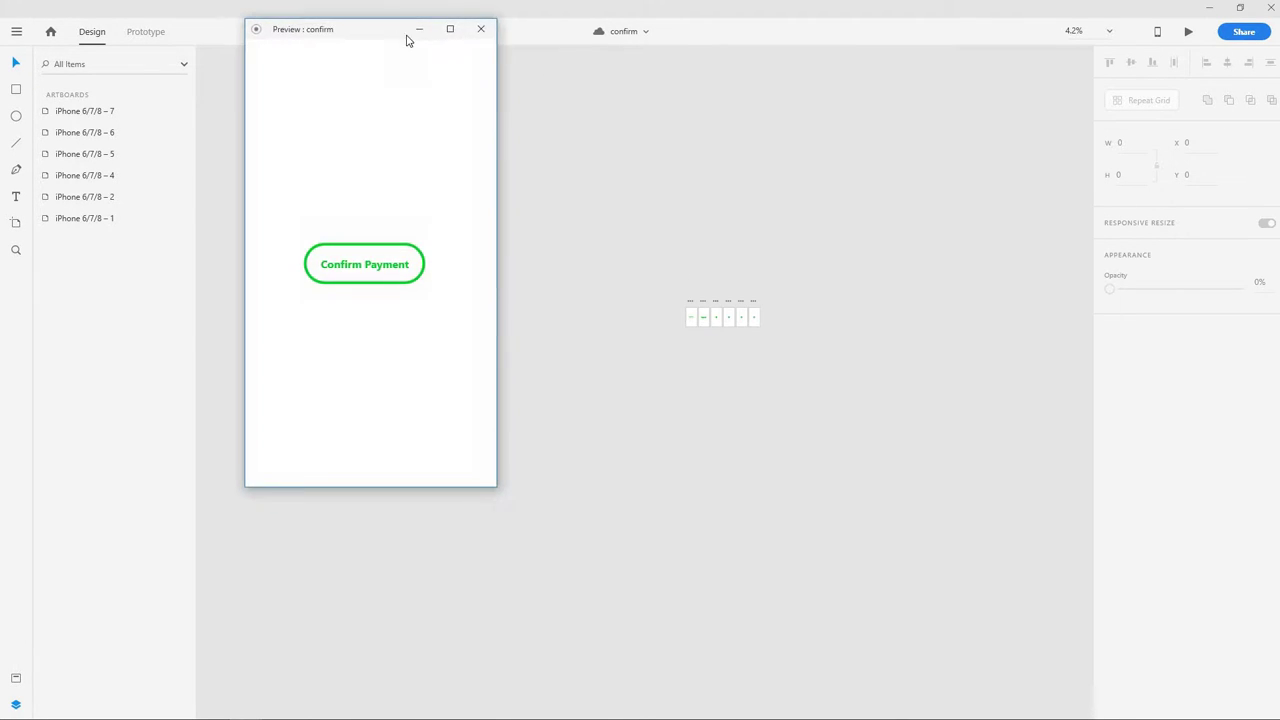
drag(408, 37, 737, 95)
click(697, 331)
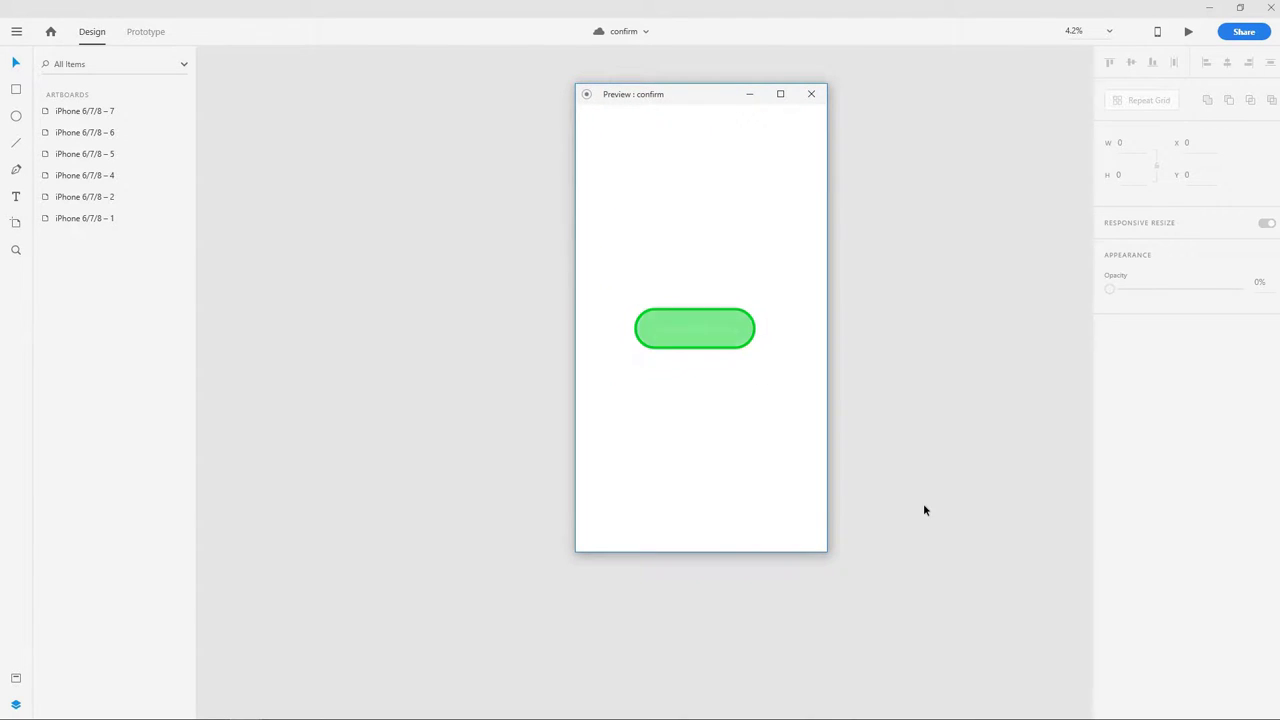
click(811, 98)
Step: Create a new document with an iPhone X/XS artboard and maximise its window
click(16, 31)
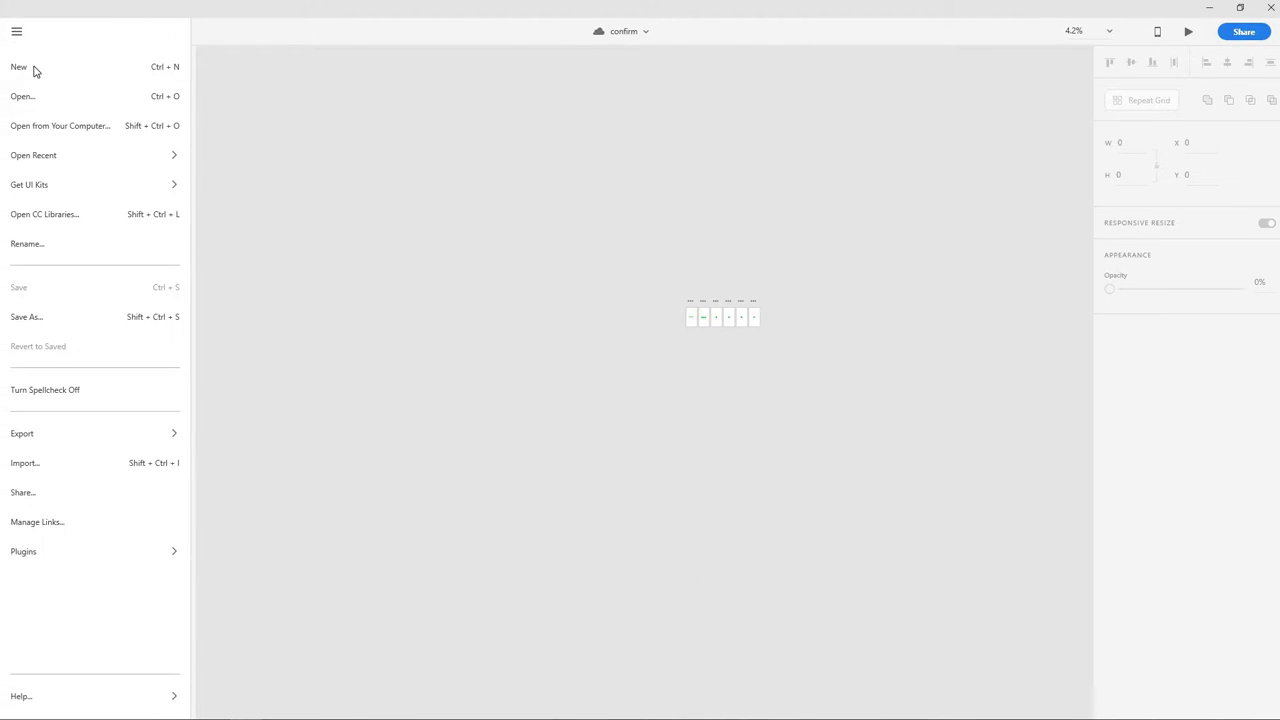
click(34, 71)
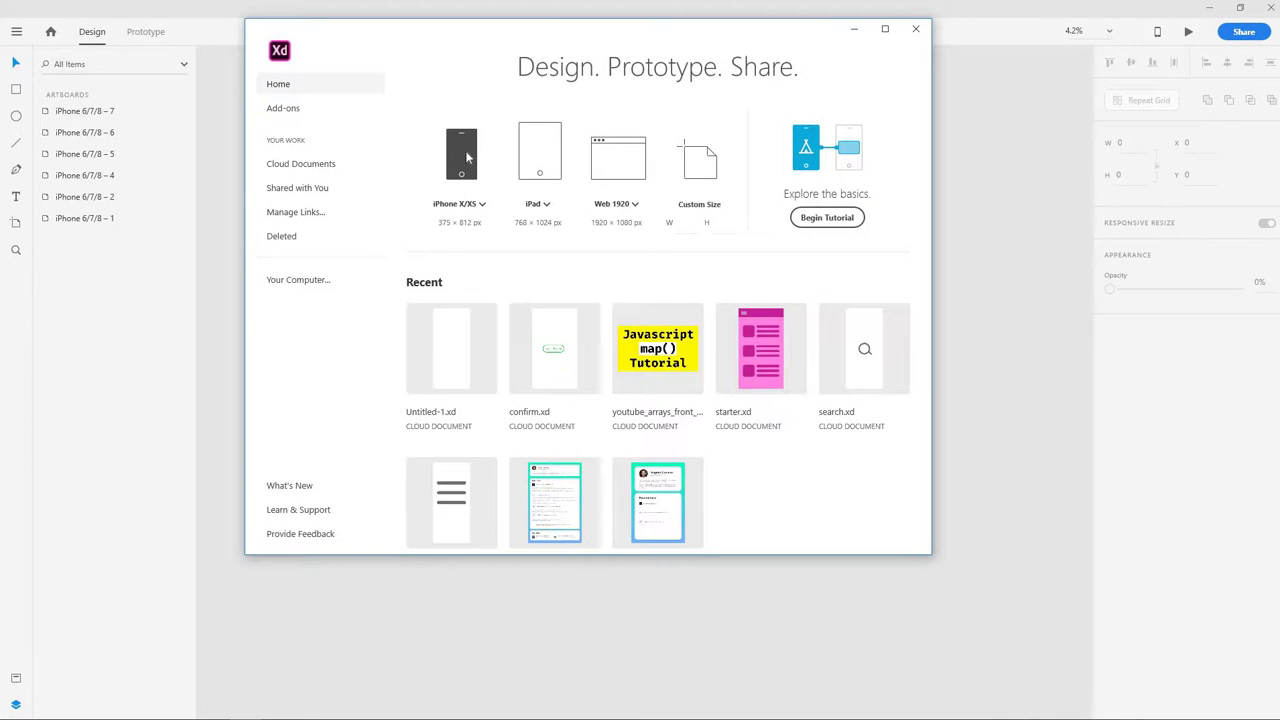
click(464, 150)
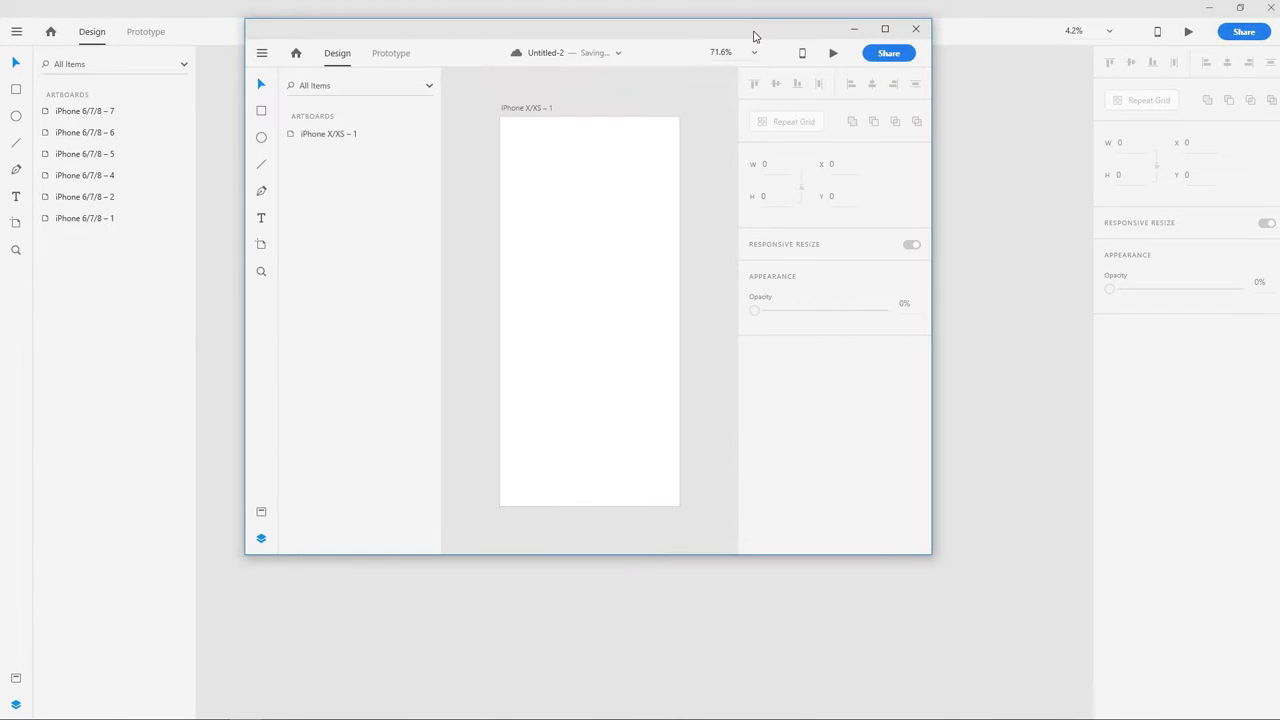
double_click(735, 35)
scroll(448, 241, up, 3)
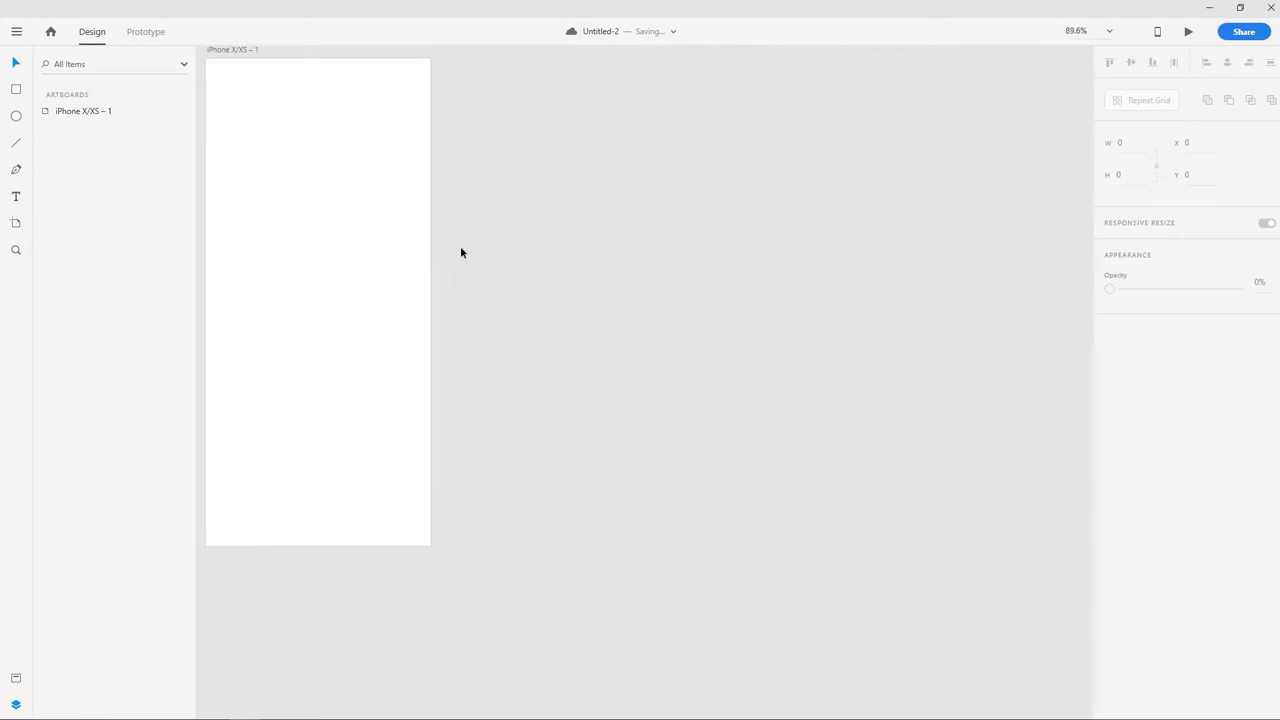
drag(521, 267, 722, 318)
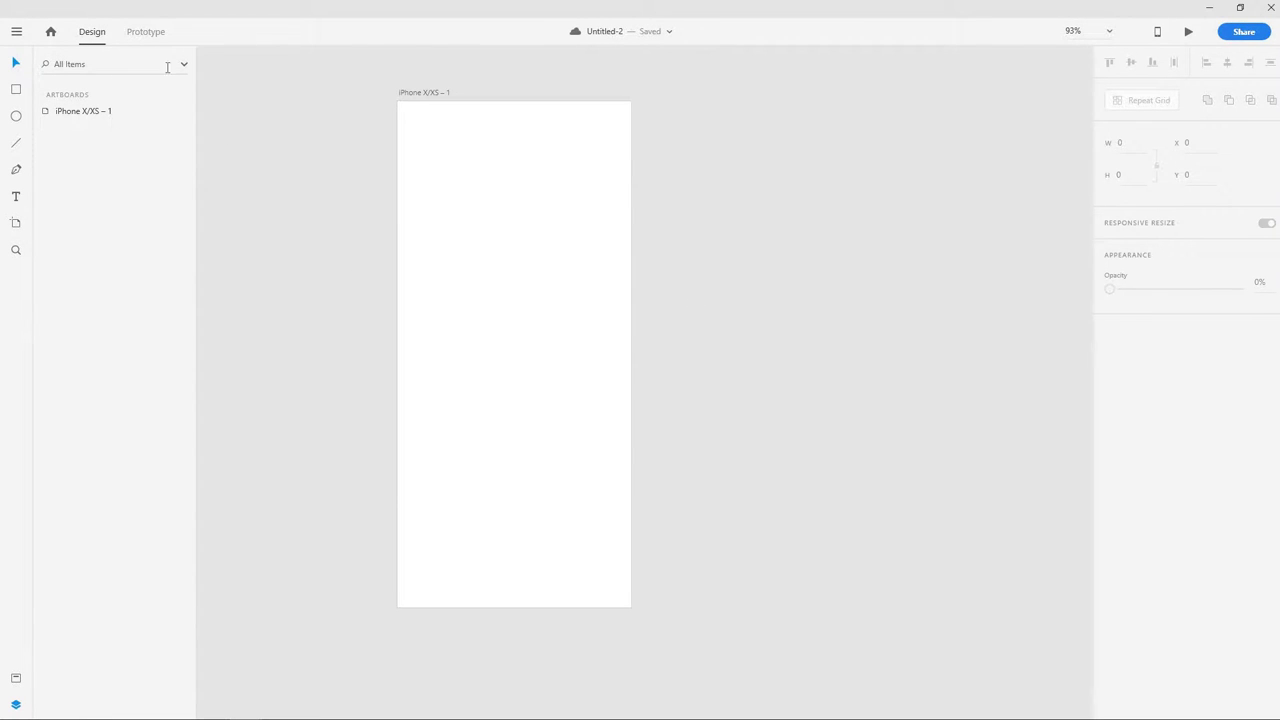
Step: Draw a rectangle about 238 by 66 near the middle of the artboard and give it a dark green #009714 border
click(15, 90)
mouse_move(441, 348)
mouse_down()
mouse_move(560, 389)
mouse_move(591, 374)
mouse_move(590, 388)
mouse_up()
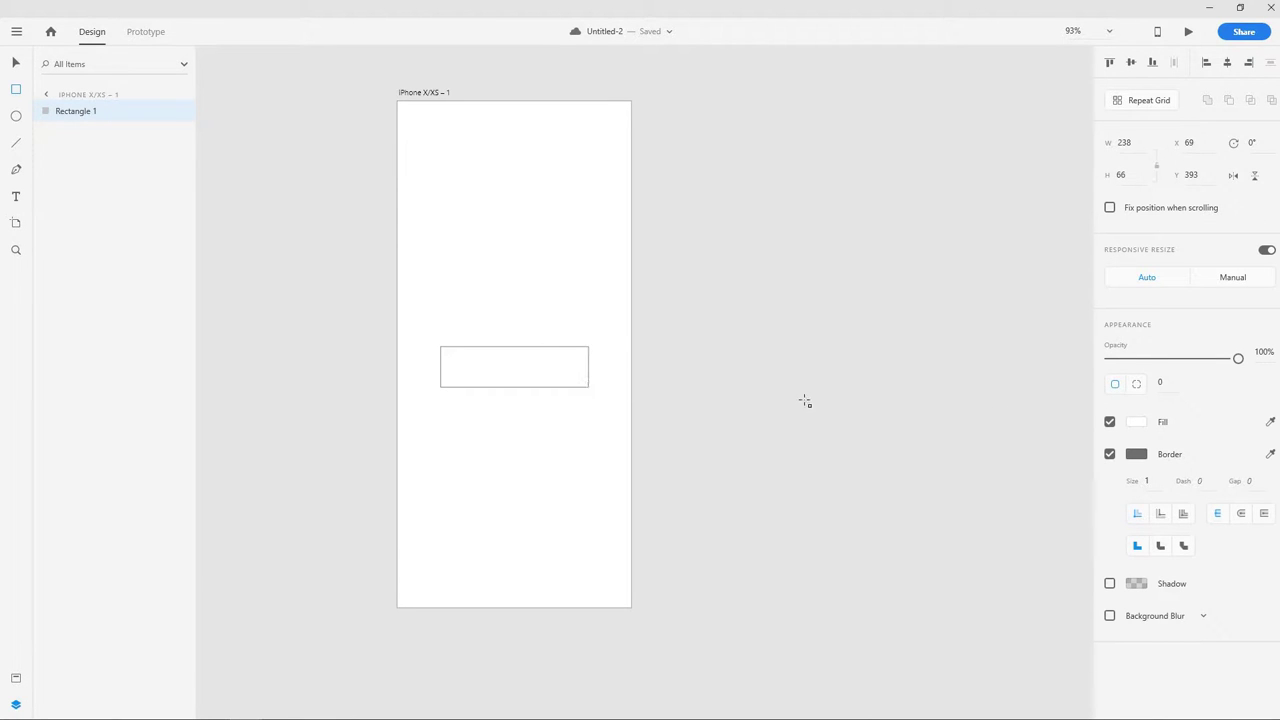
click(1136, 454)
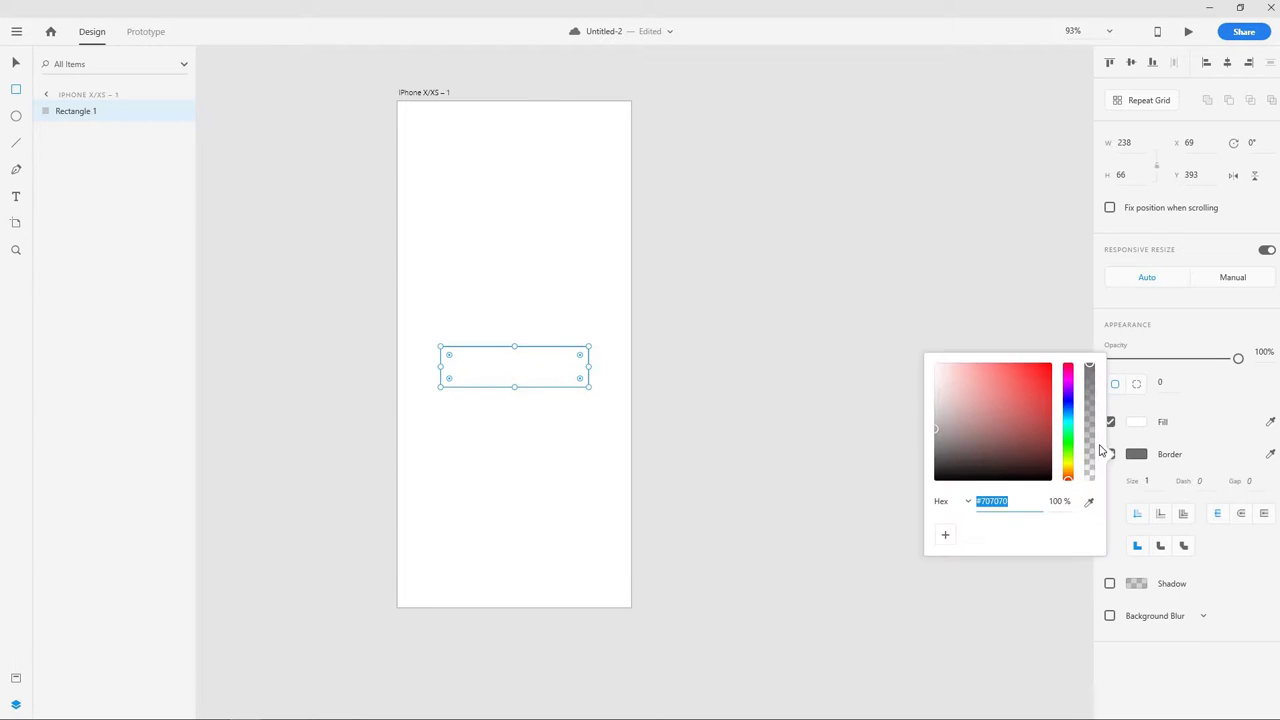
click(1068, 446)
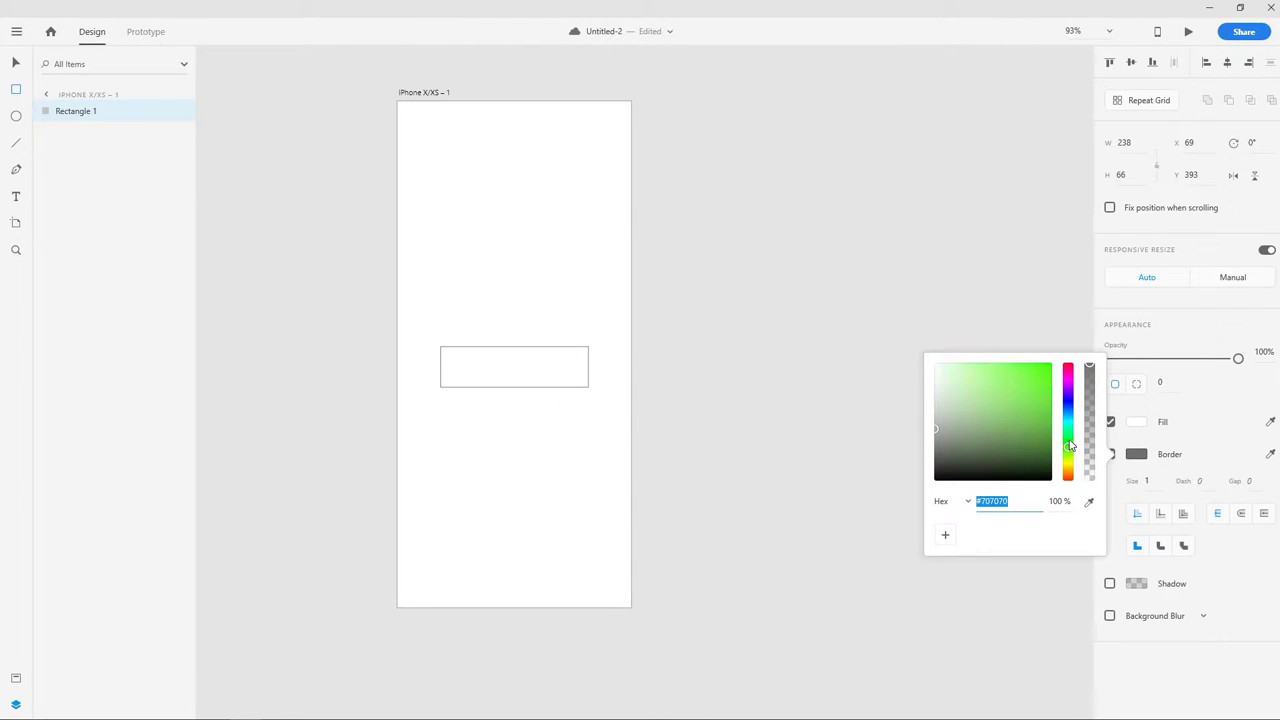
drag(1037, 418, 1069, 416)
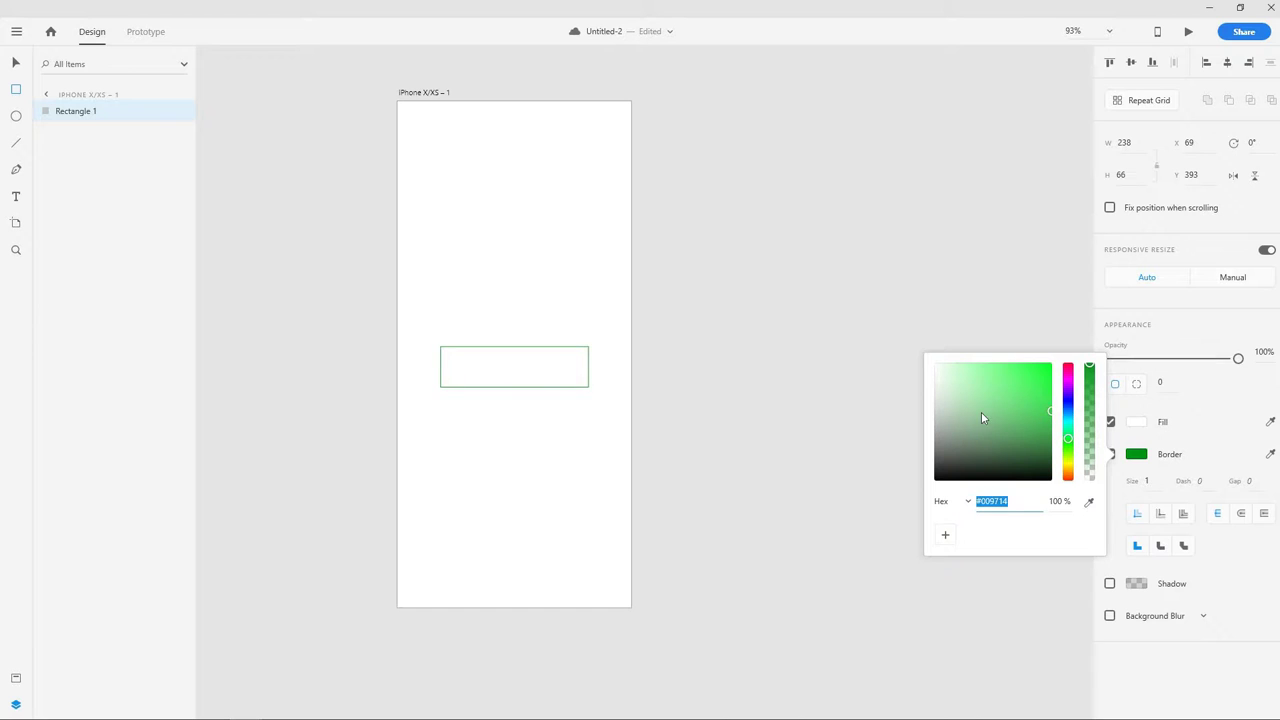
Step: Set the rectangle's border size to 4 and its border colour to the brighter green #00D51C
click(1148, 480)
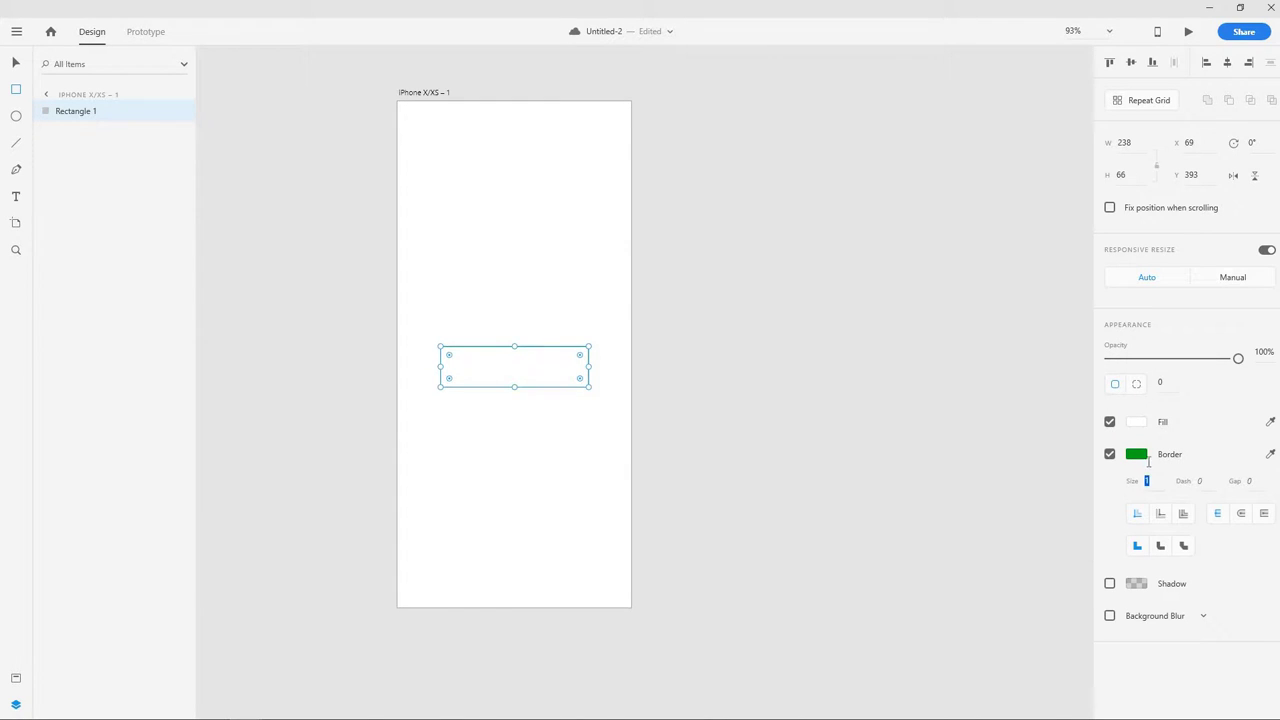
text(4)
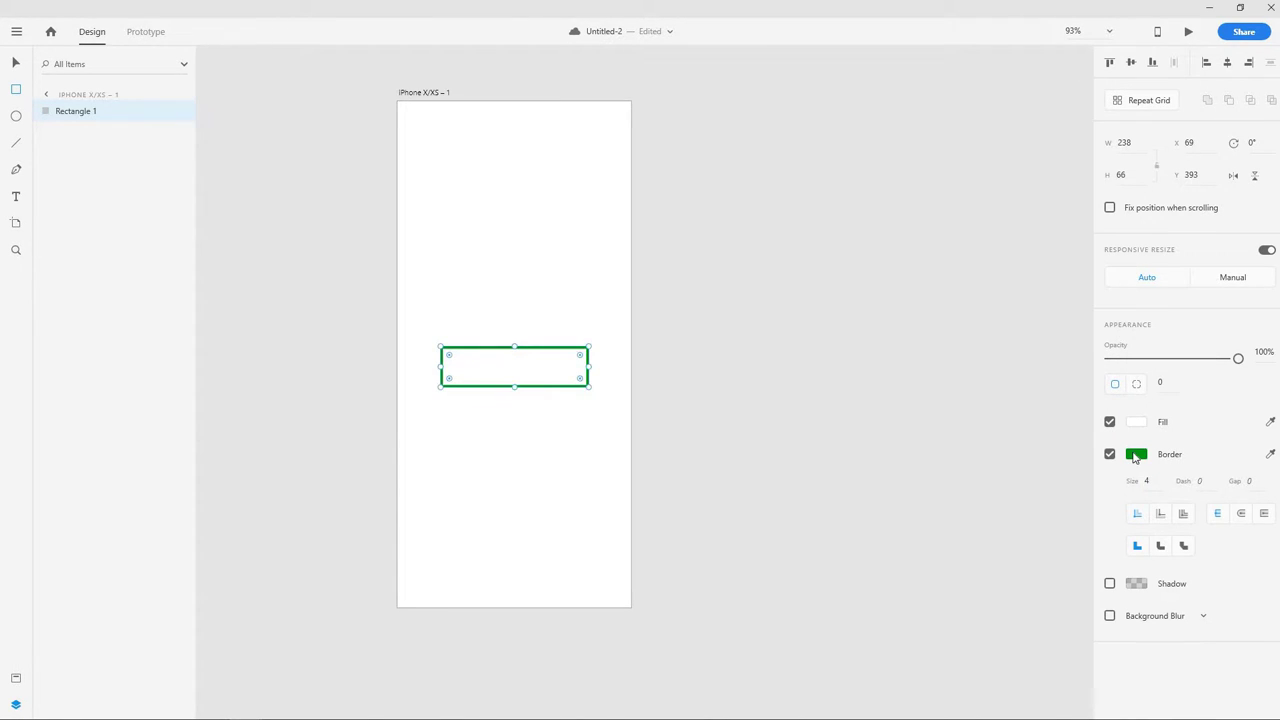
click(1135, 457)
drag(1037, 392, 1067, 388)
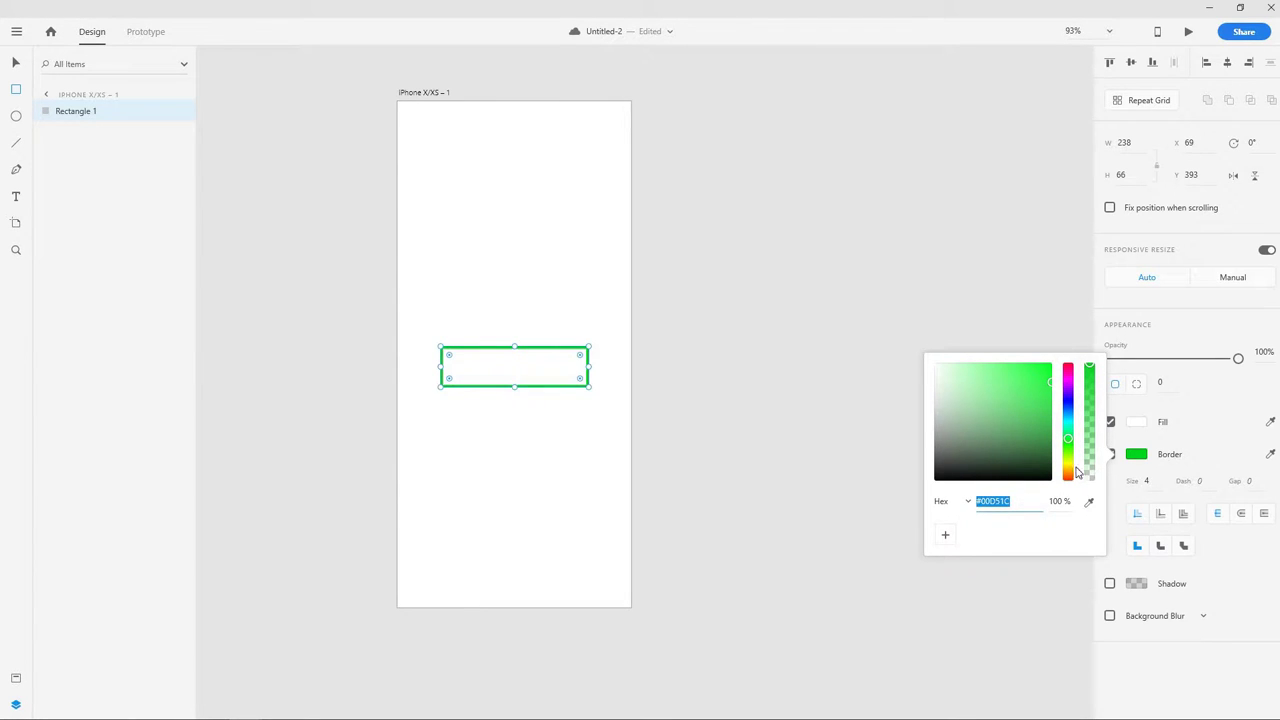
click(774, 336)
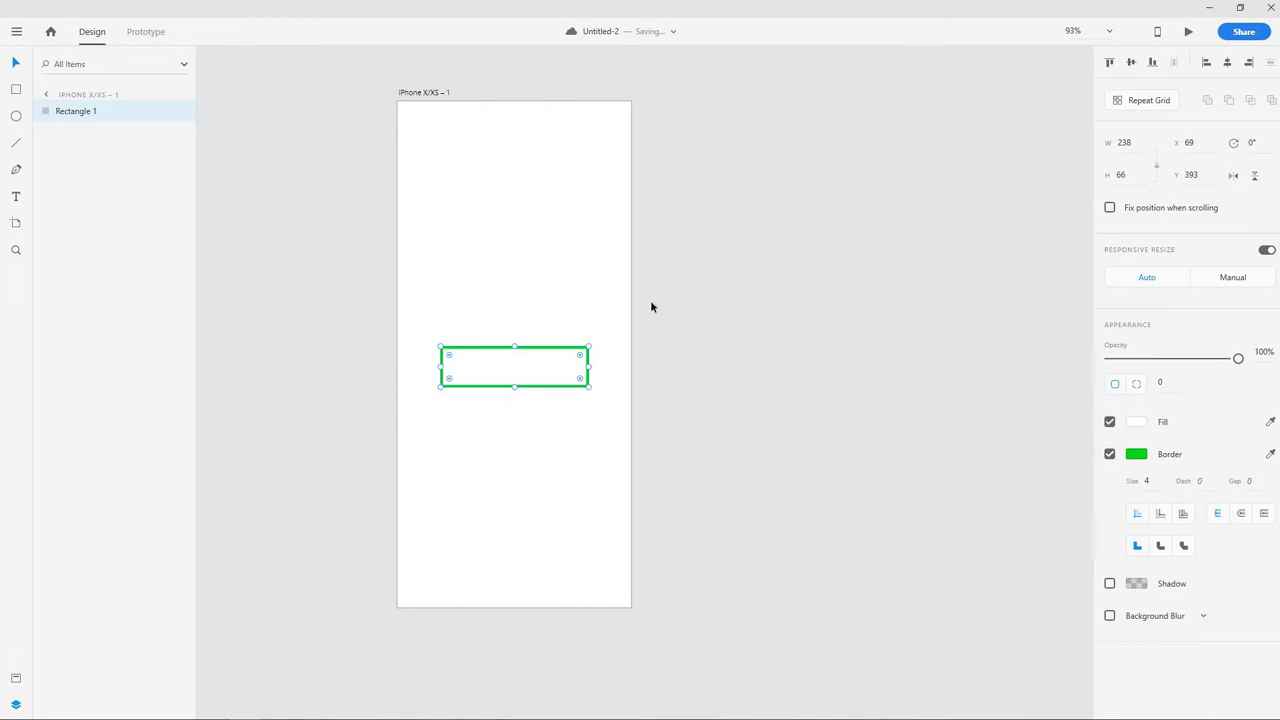
click(651, 305)
Step: Add the text "Confirm Payment" inside the rectangle and set its fill colour to #00D51C
click(22, 196)
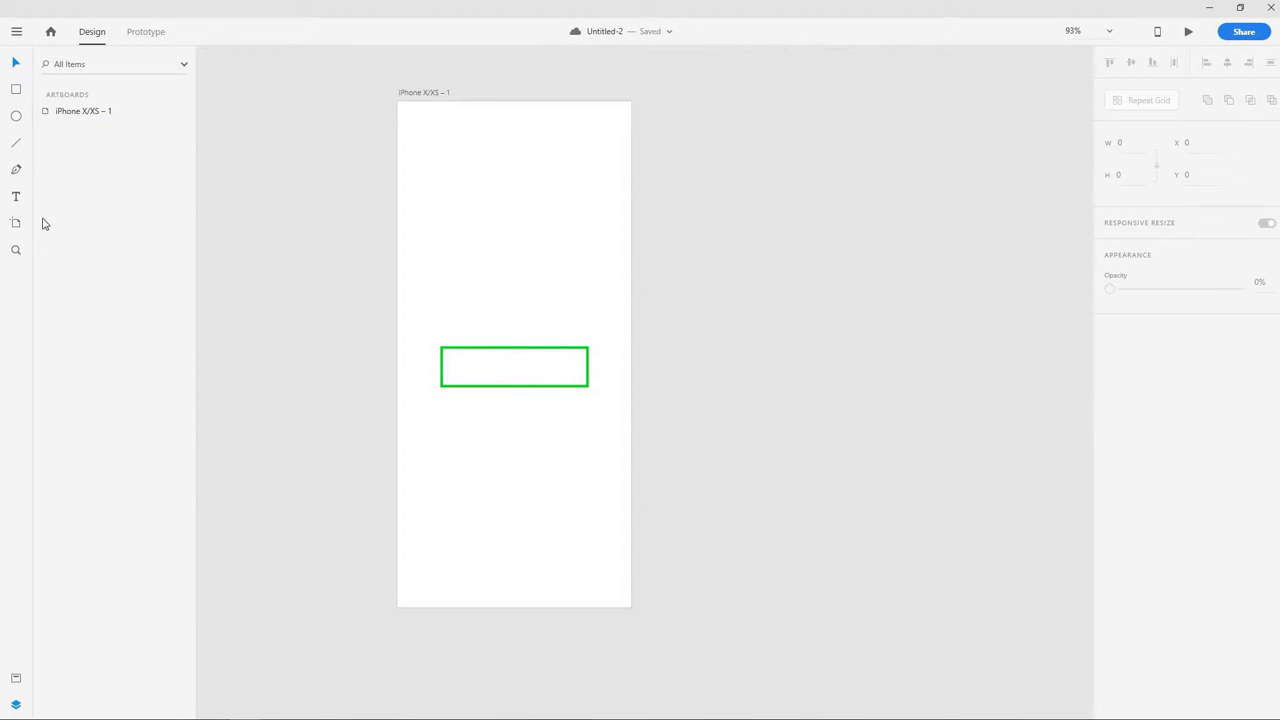
click(472, 362)
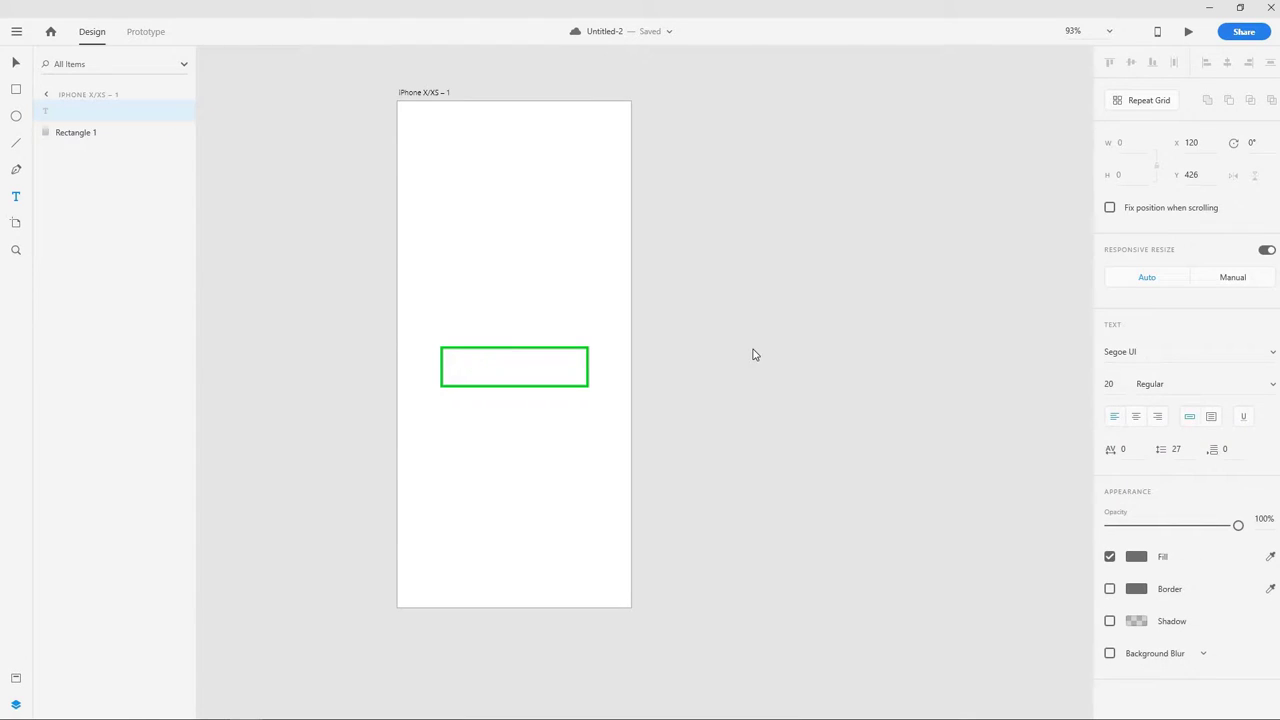
text(Confirm Payment)
key(ctrl+a)
click(1135, 557)
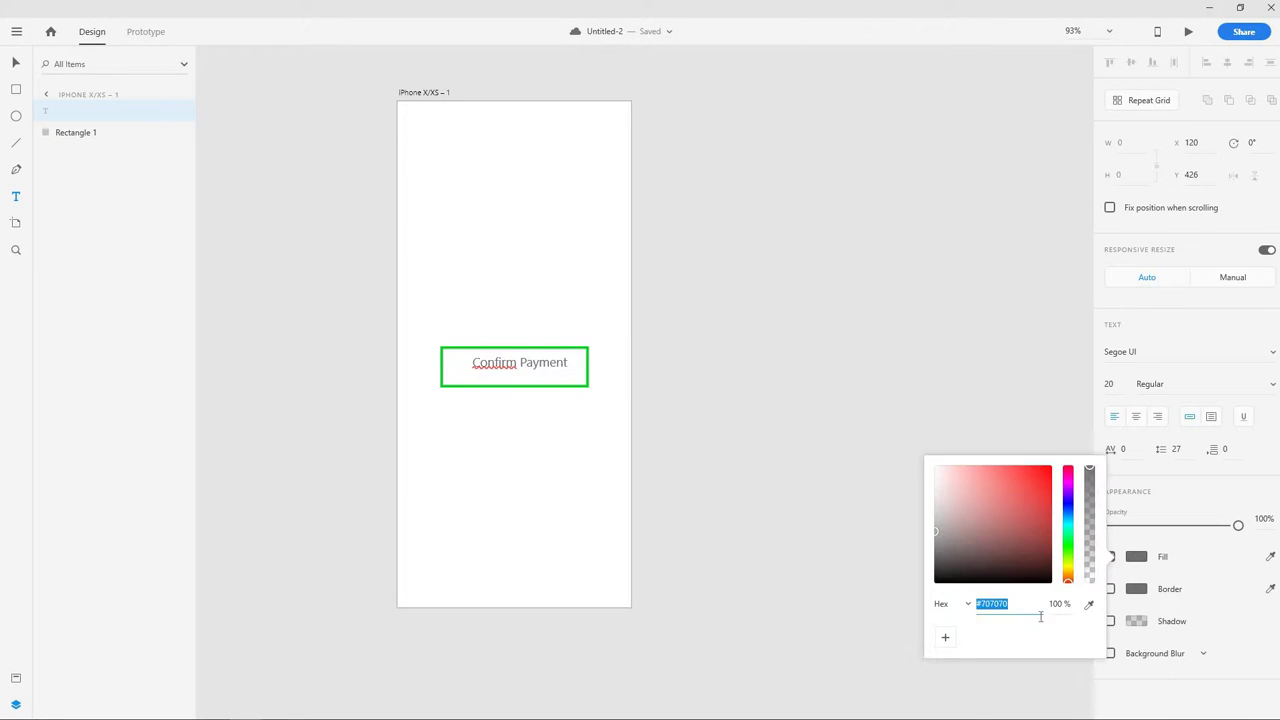
text(#00D51C)
key(BackSpace)
key(Return)
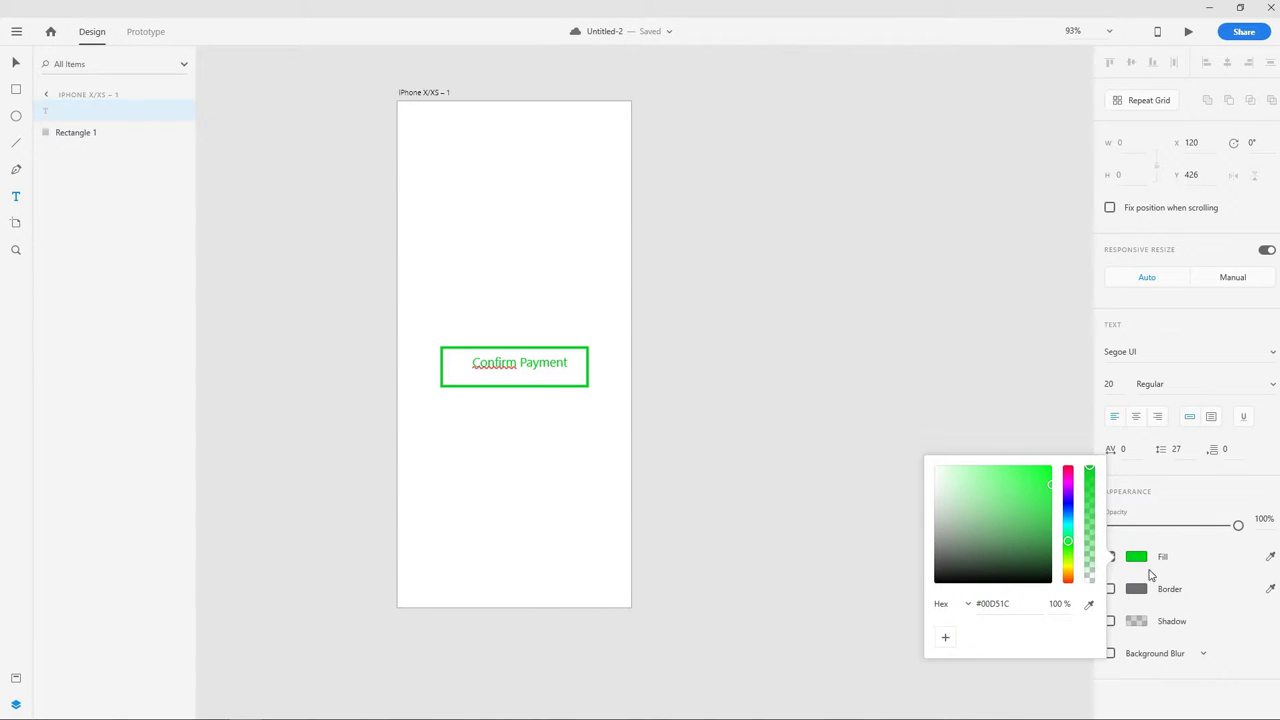
Step: Set the "Confirm Payment" text to Bold and centre it inside the rectangle
click(1235, 381)
click(1271, 384)
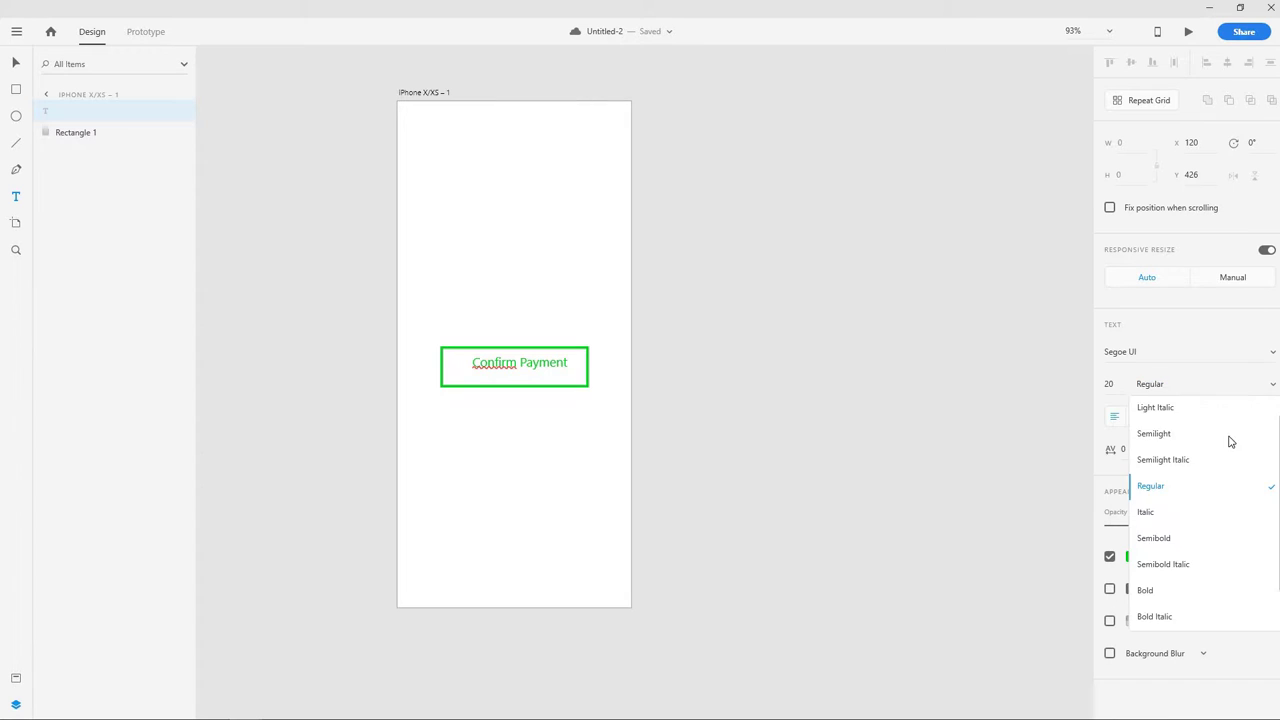
click(1166, 592)
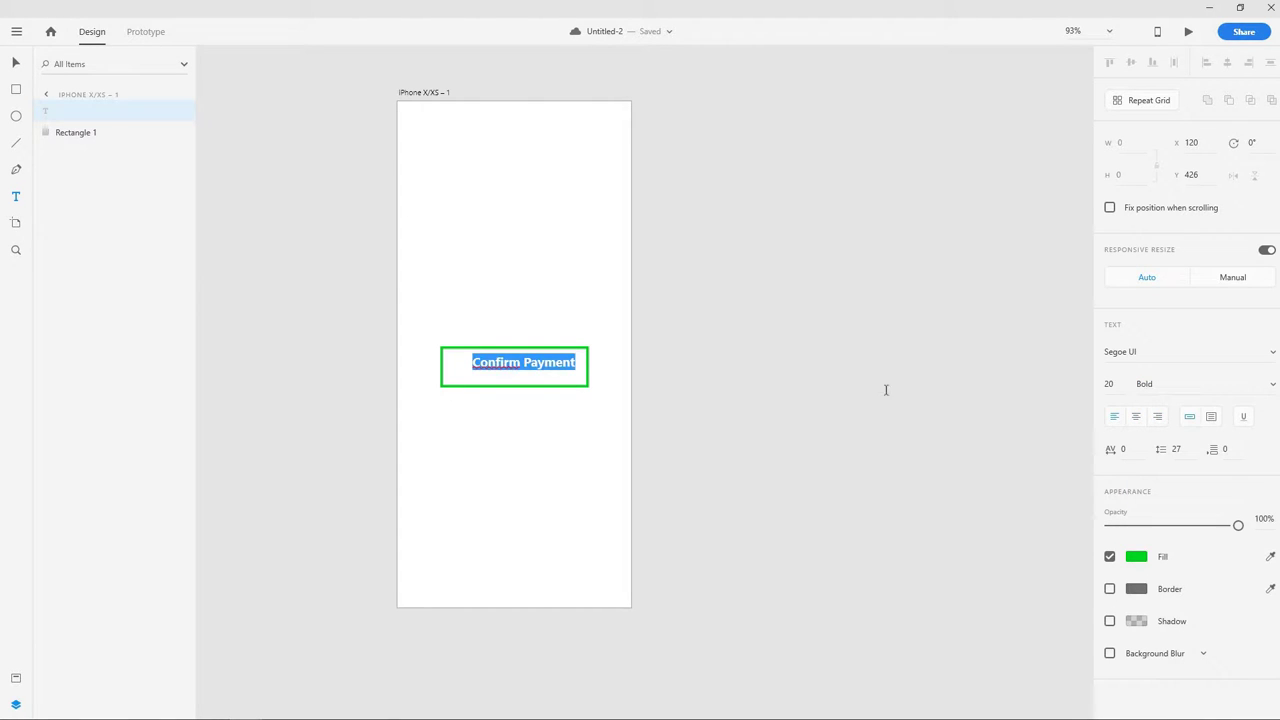
key(Escape)
drag(528, 365, 517, 370)
click(643, 368)
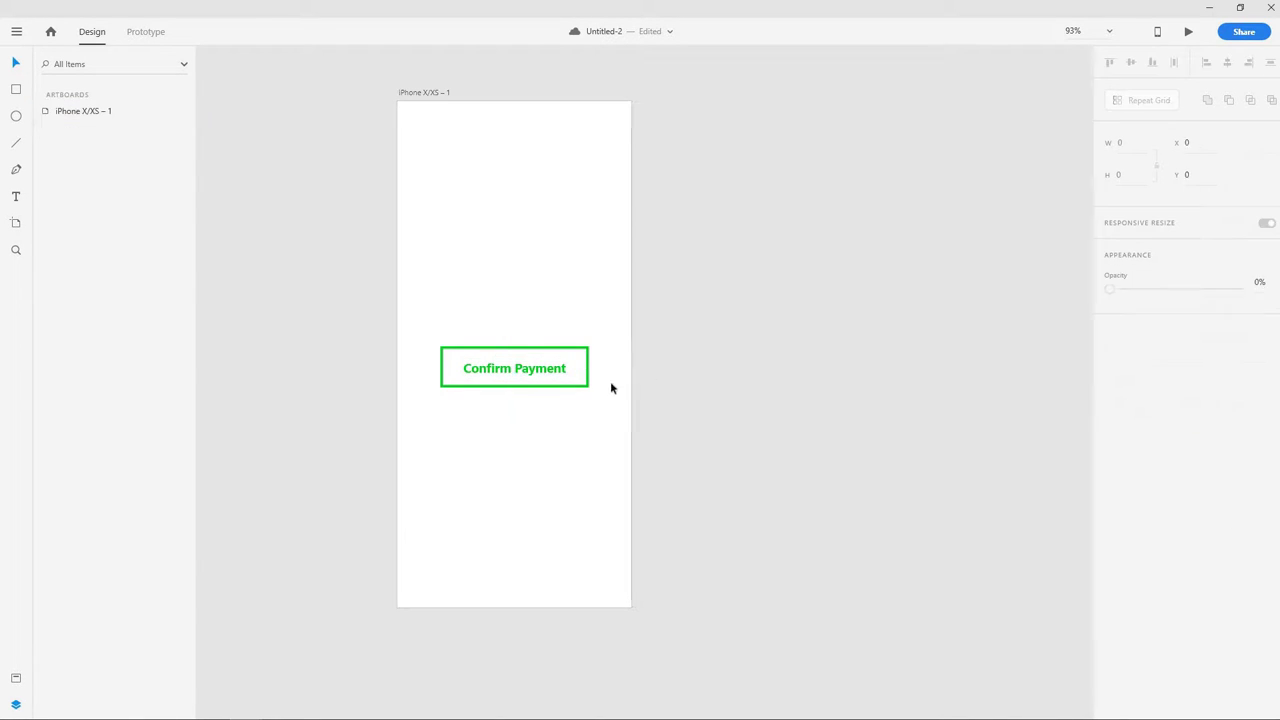
Step: Increase the rectangle's corner radius until its ends are fully rounded into a pill shape
click(587, 349)
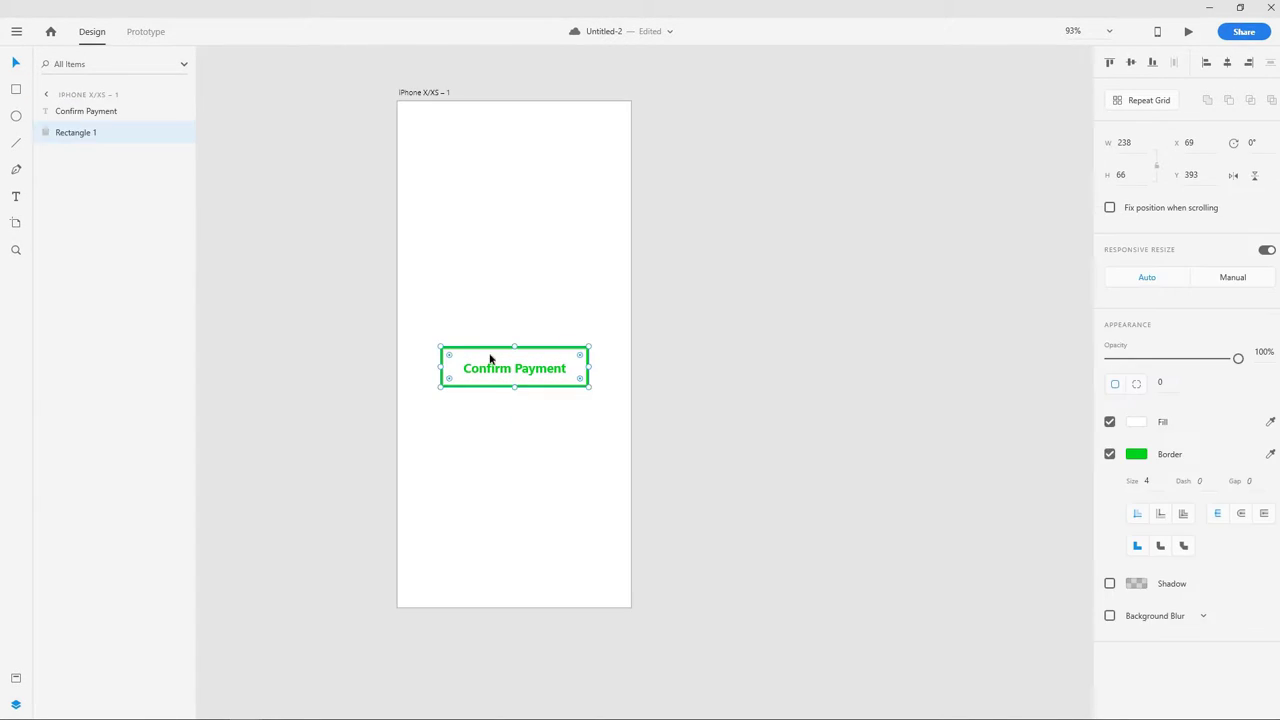
click(1164, 372)
drag(1159, 316, 1155, 240)
drag(1161, 382, 823, 441)
click(784, 398)
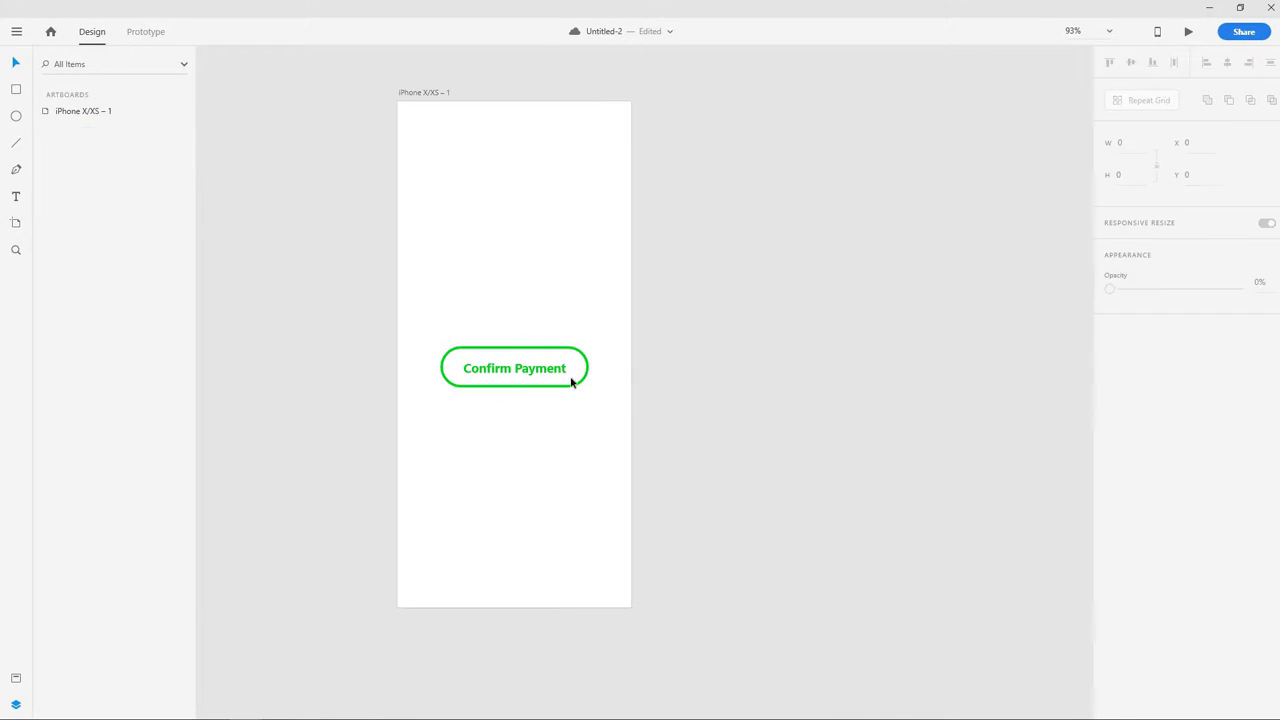
Step: Align the "Confirm Payment" label within the button and move both together to the centre of the artboard
click(531, 372)
drag(531, 372, 556, 376)
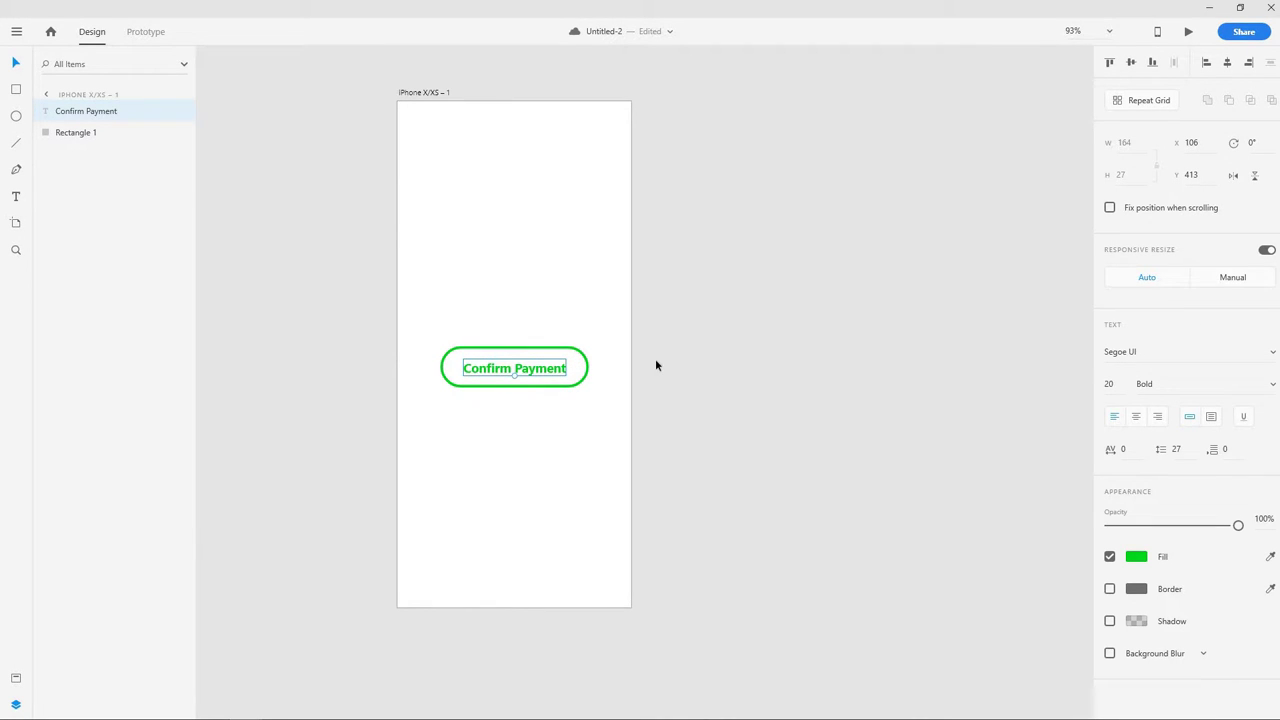
click(791, 382)
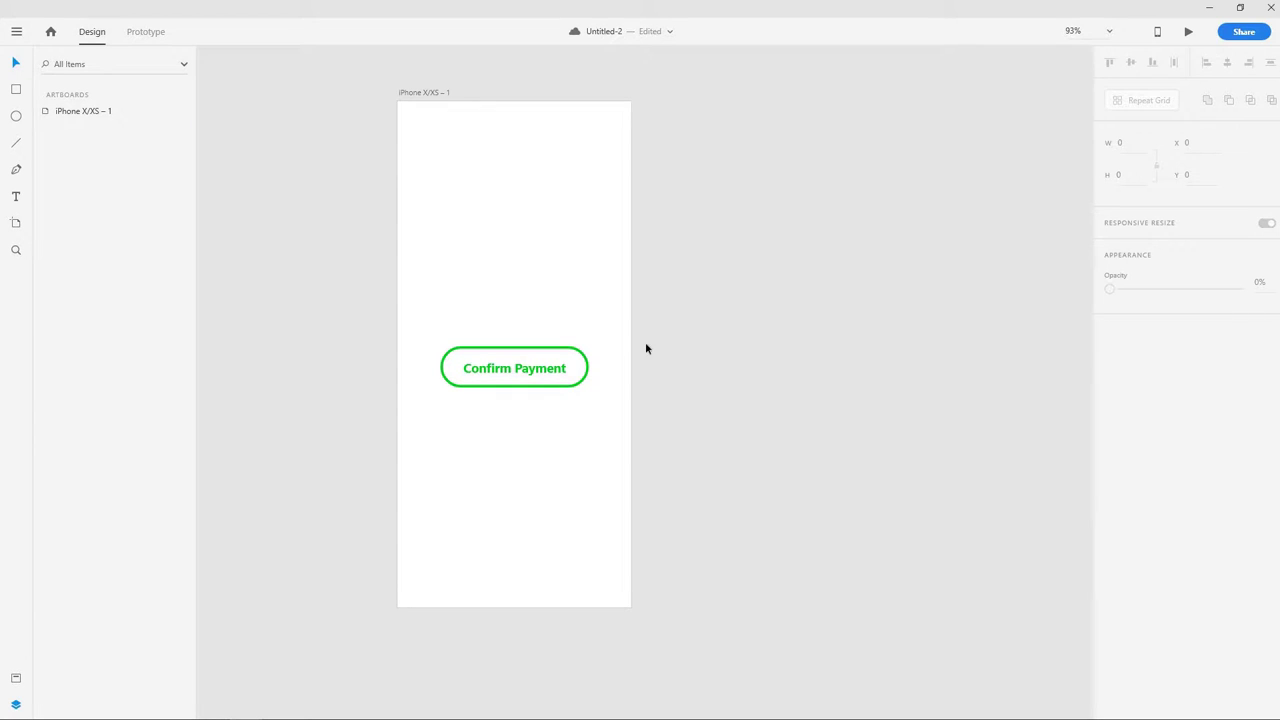
drag(283, 471, 790, 296)
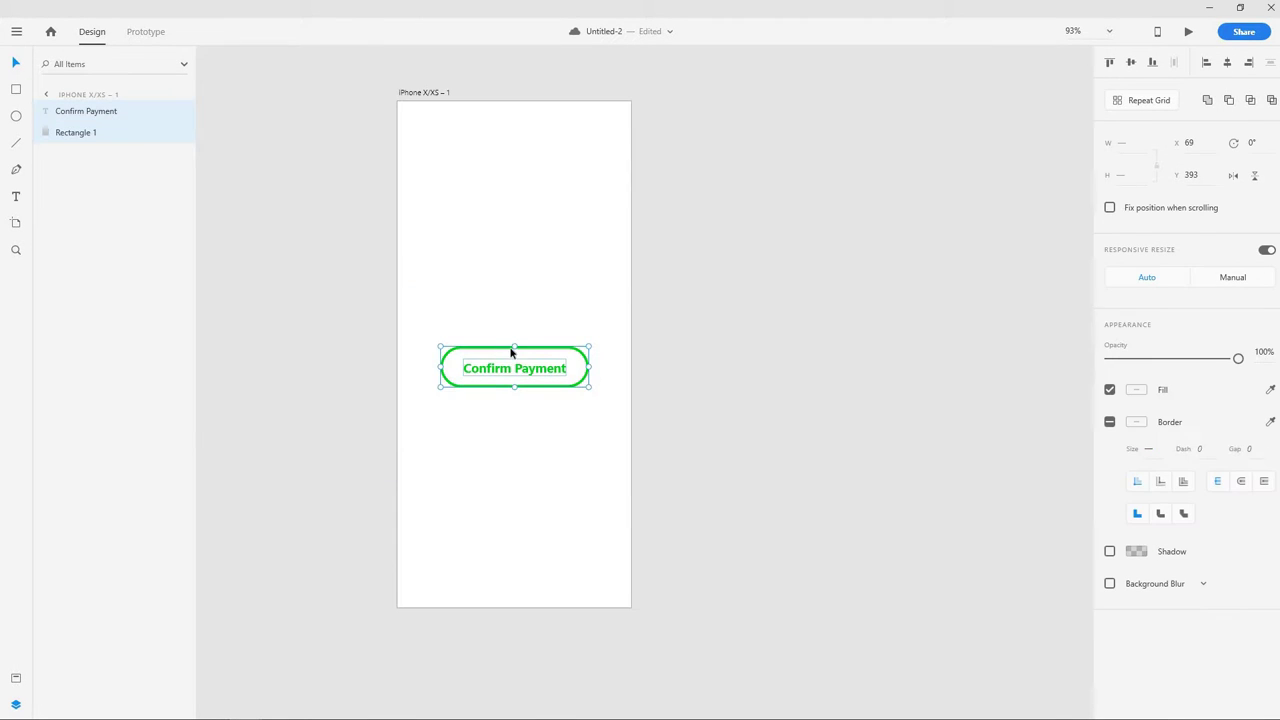
drag(531, 348, 522, 334)
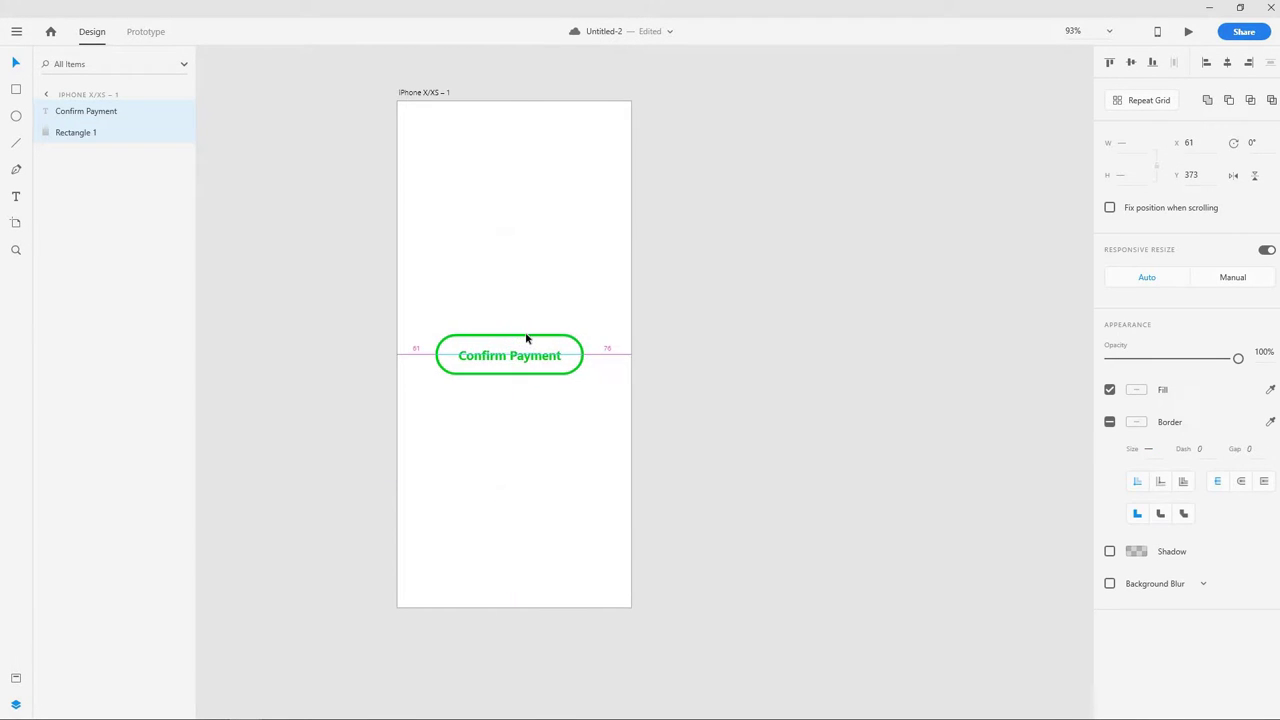
click(660, 346)
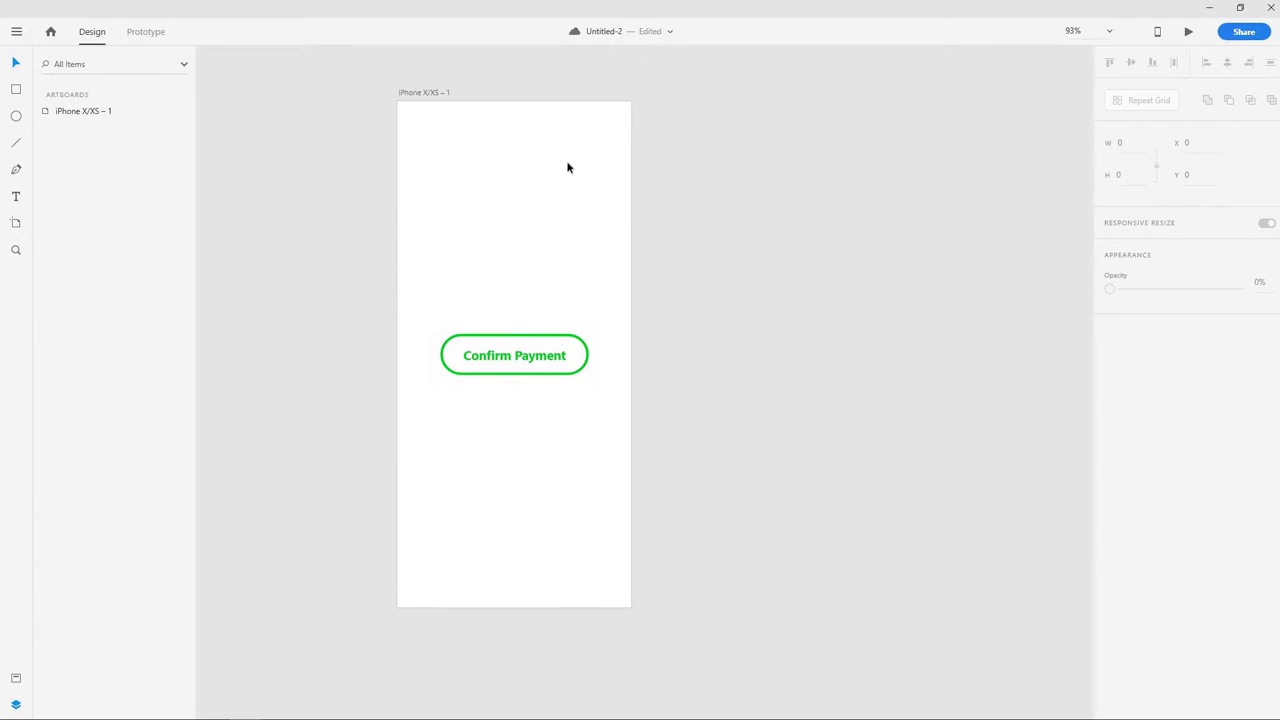
Step: Duplicate the iPhone X/XS – 1 artboard with its Confirm Payment button
click(412, 93)
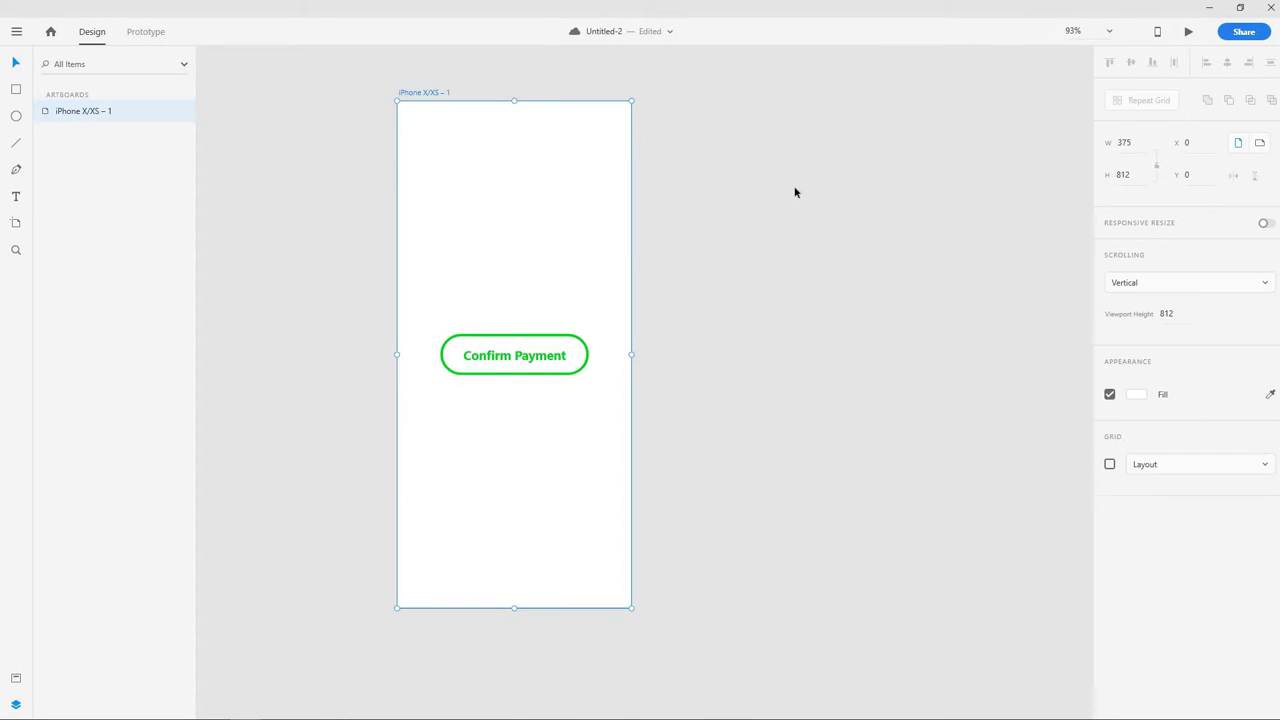
key(ctrl+d)
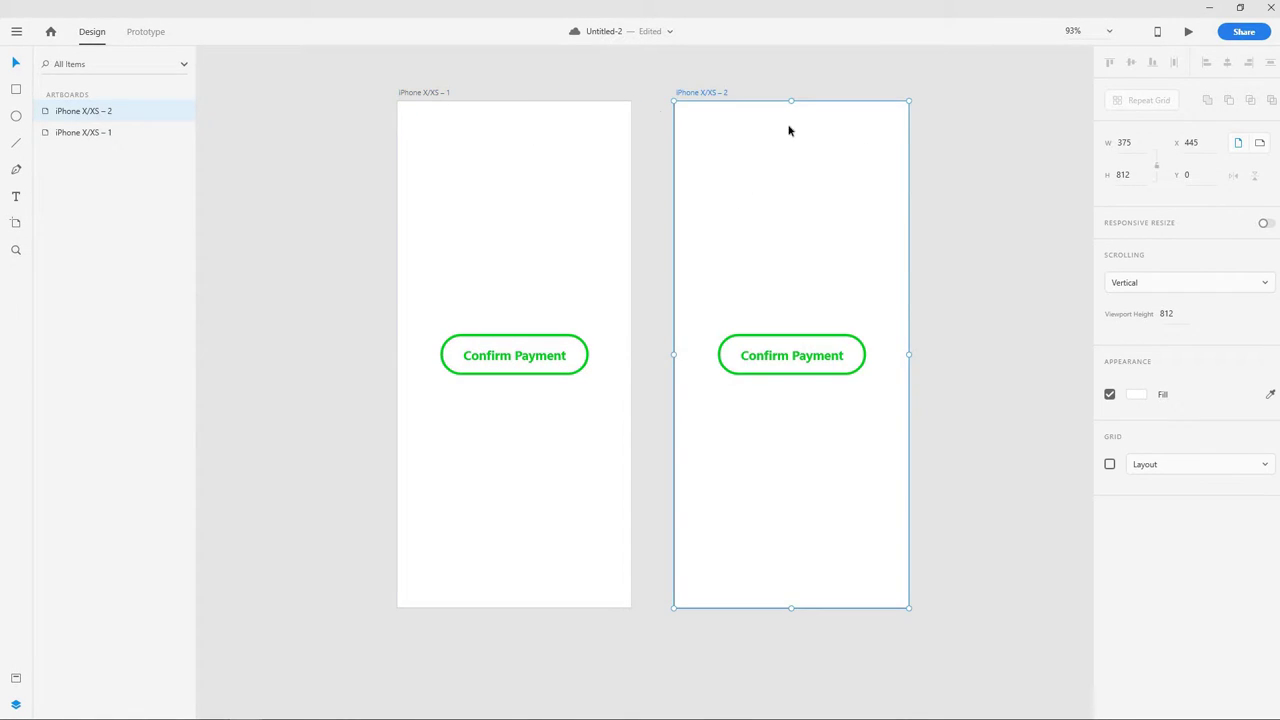
Step: Fill the button rectangle on the iPhone X/XS – 2 artboard with its border's green, #00D51C
drag(951, 266, 866, 271)
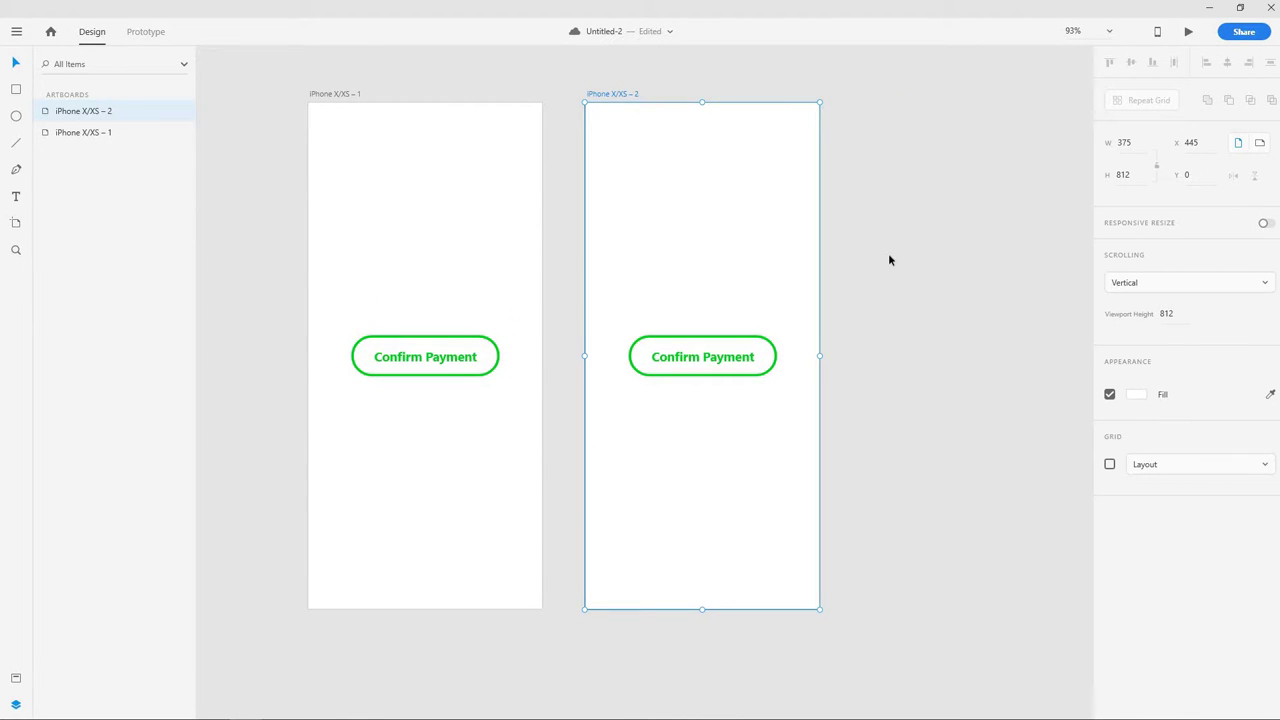
click(939, 230)
click(654, 356)
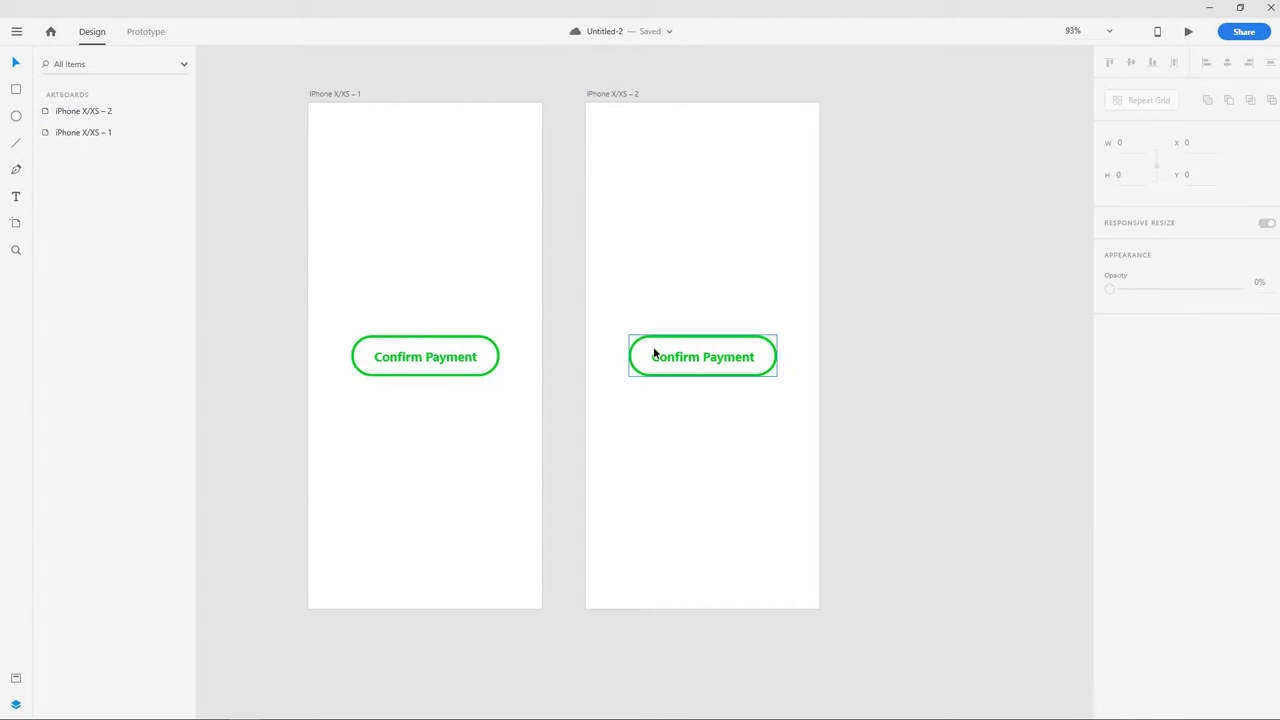
double_click(644, 350)
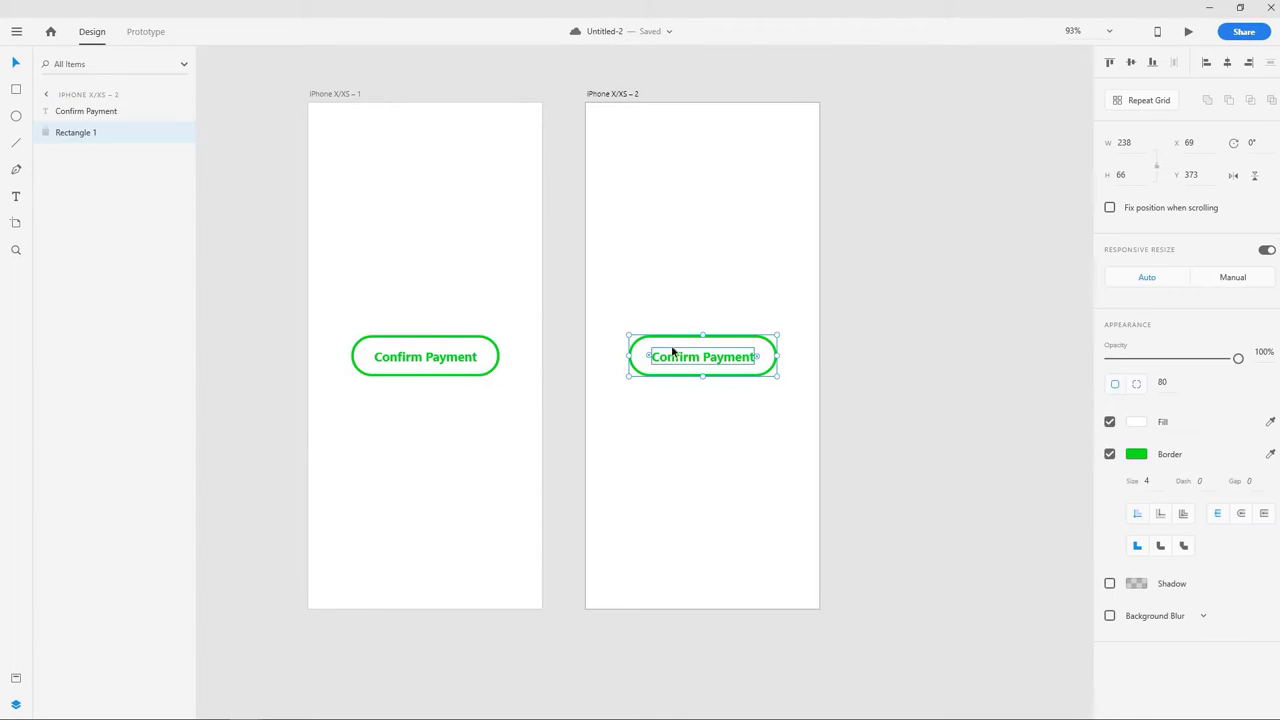
click(1143, 424)
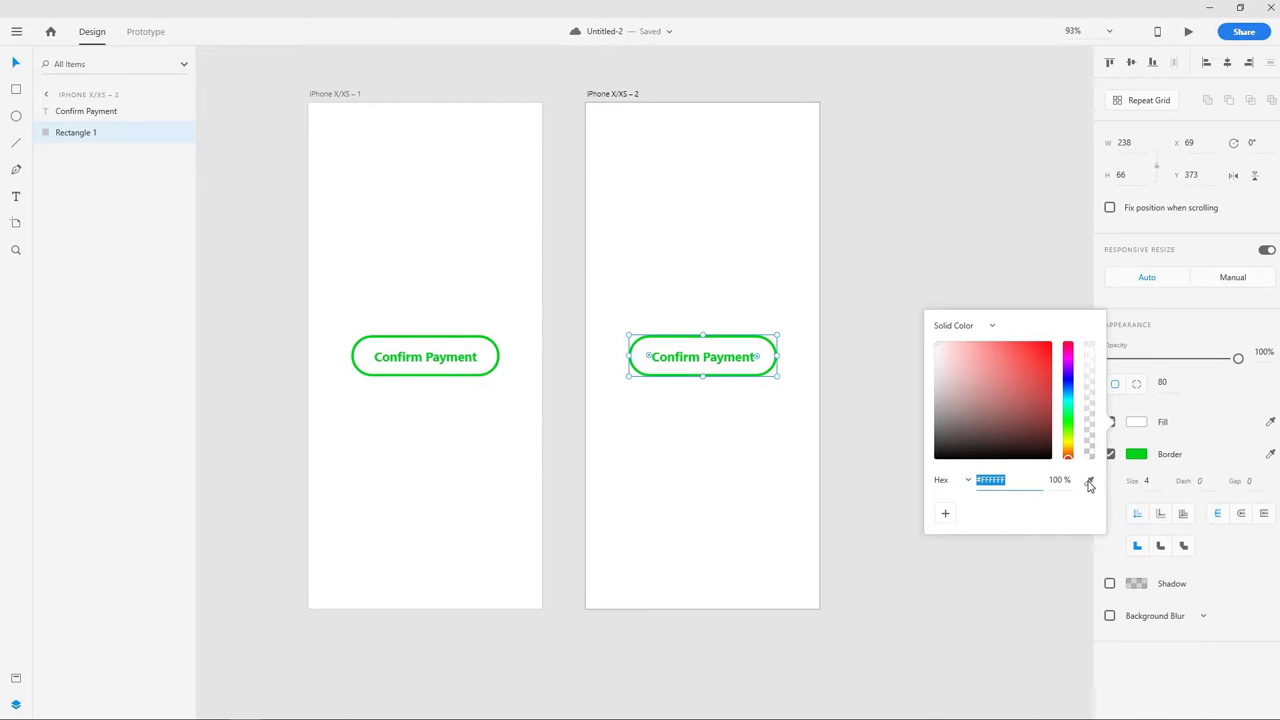
click(1089, 481)
click(1137, 453)
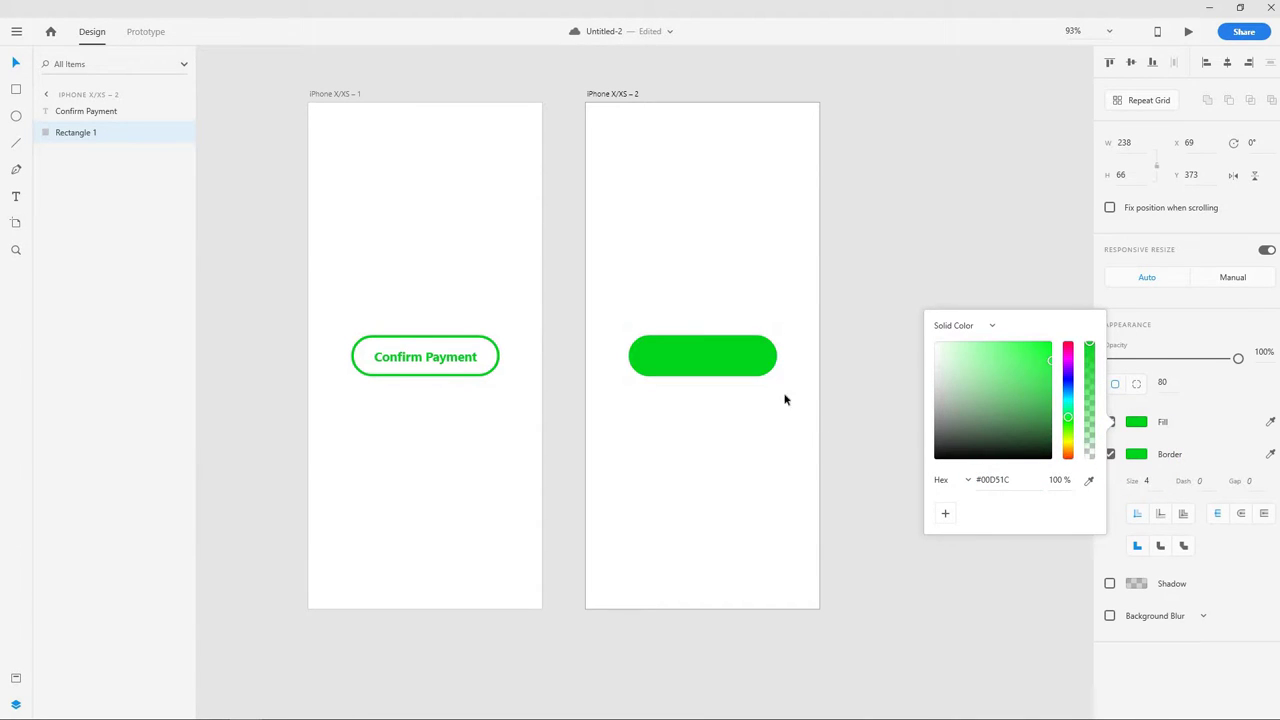
click(15, 64)
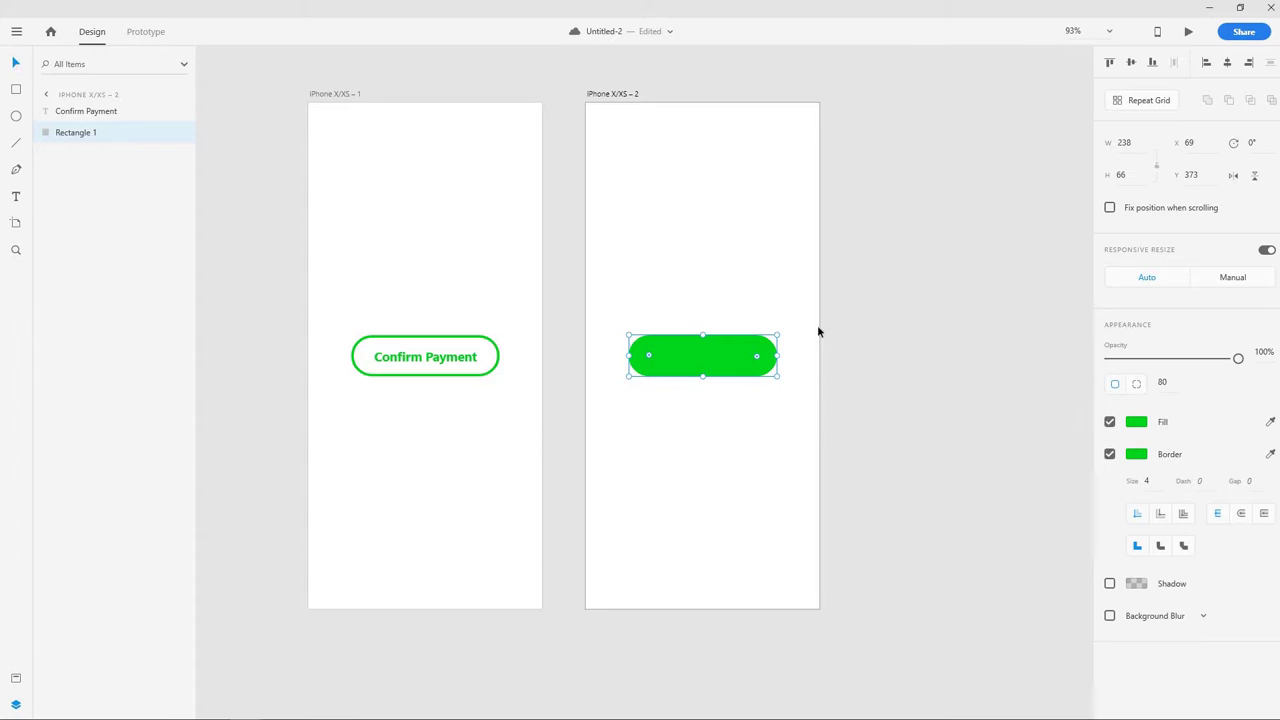
Step: Change the "Confirm Payment" text colour on the iPhone X/XS – 2 artboard to white
click(699, 357)
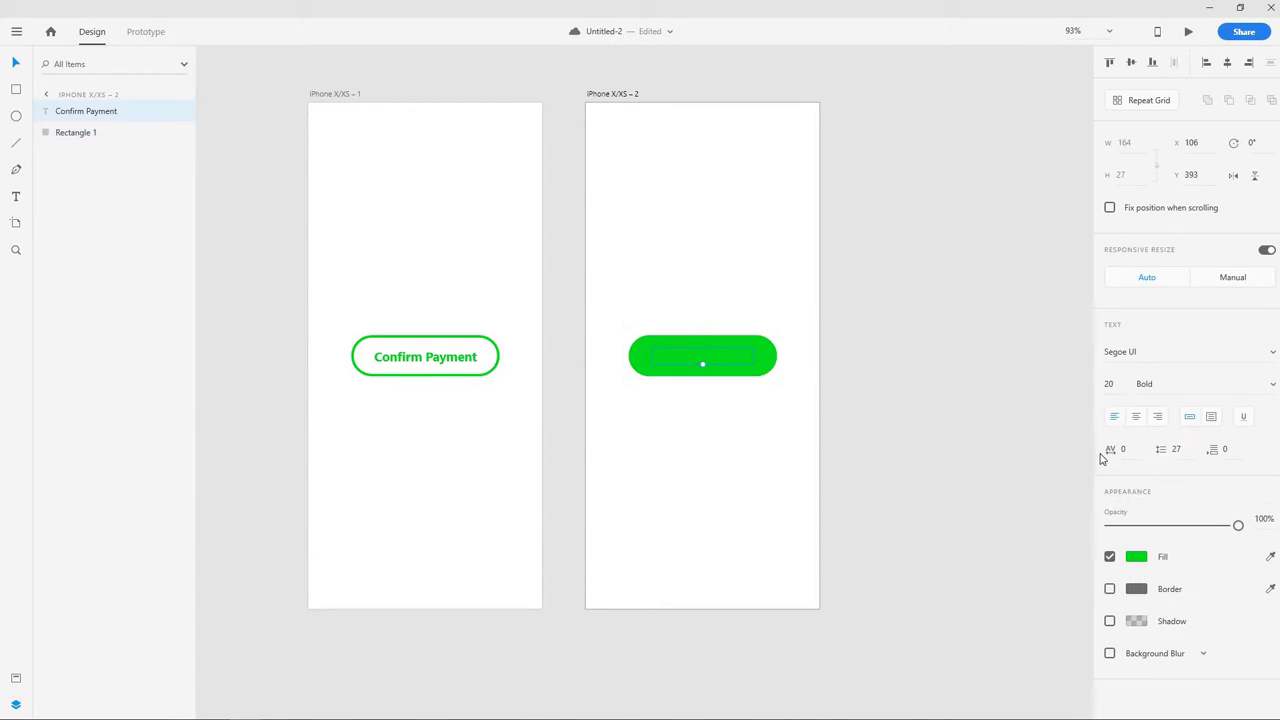
click(1136, 556)
click(952, 286)
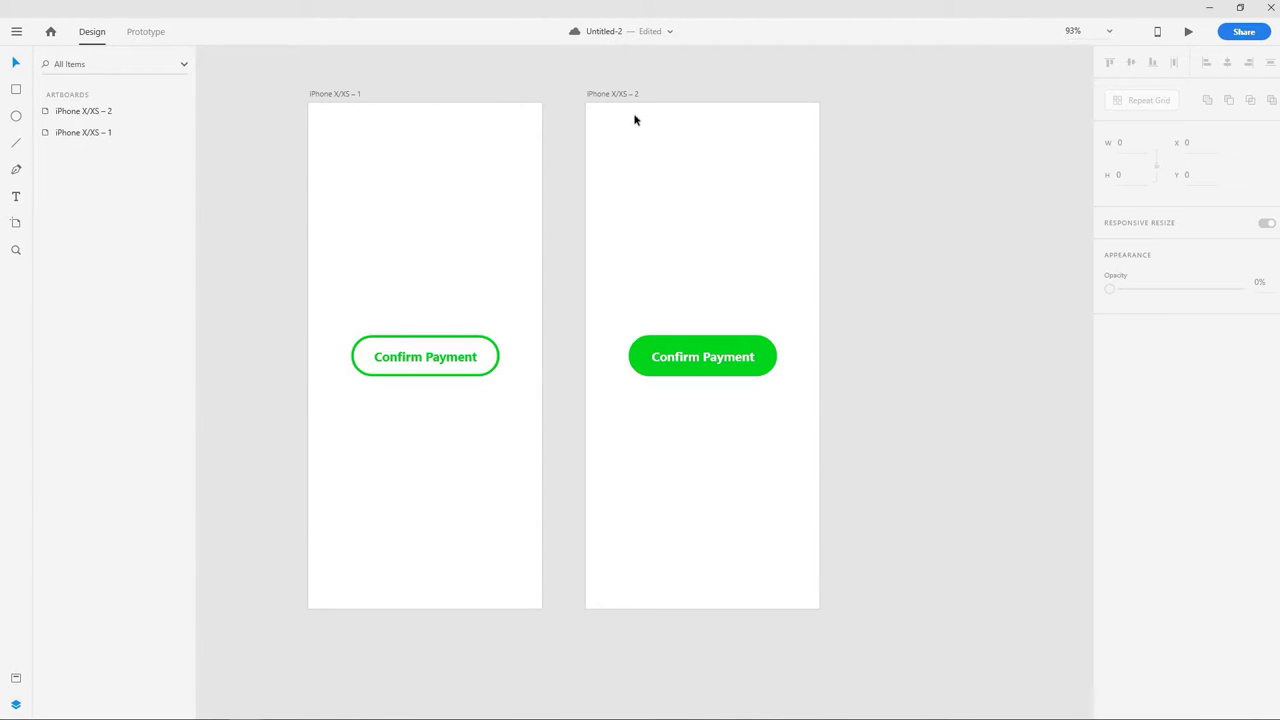
Step: Duplicate the iPhone X/XS – 2 artboard and set the copy's "Confirm Payment" label to 0% opacity
click(616, 94)
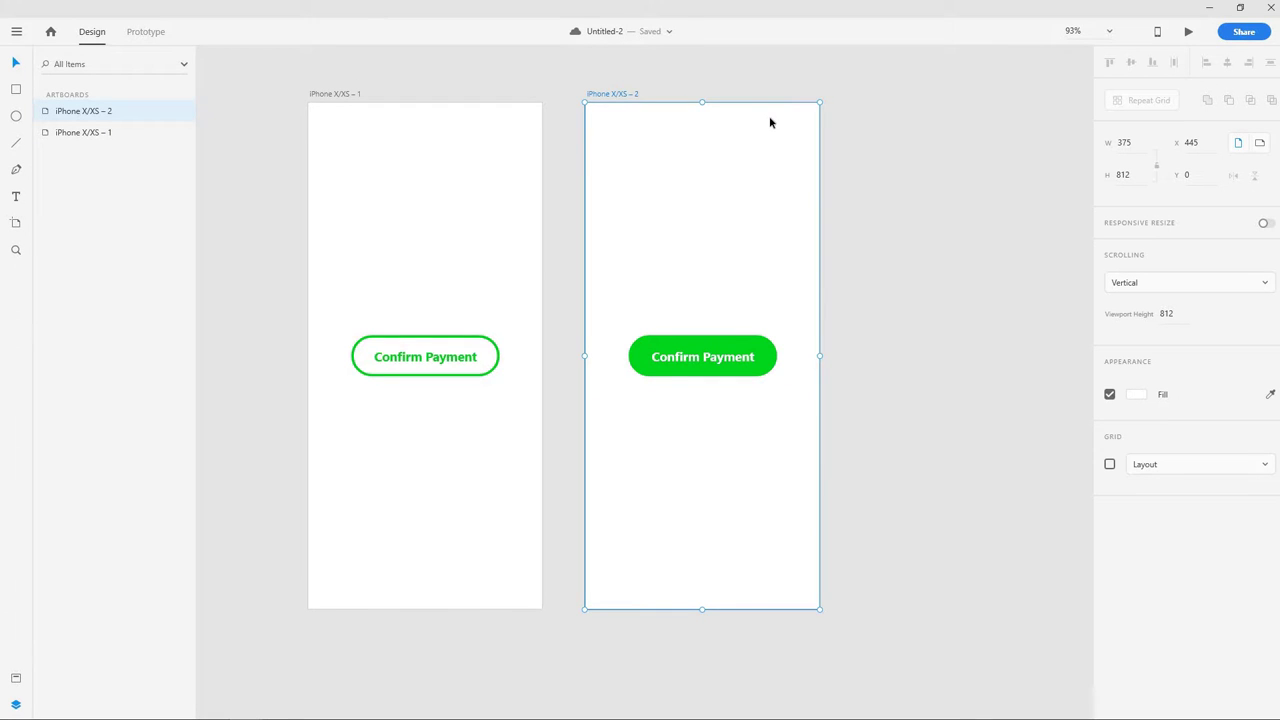
key(ctrl+d)
scroll(540, 276, left, 3)
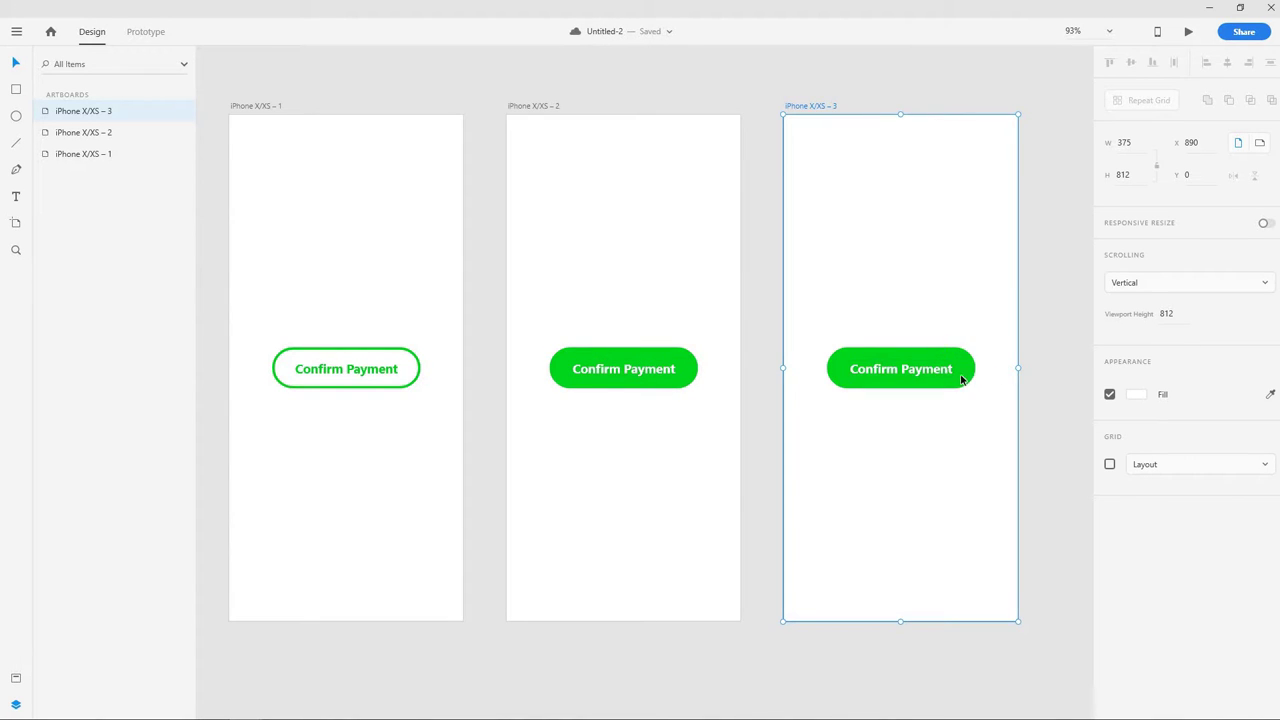
click(896, 371)
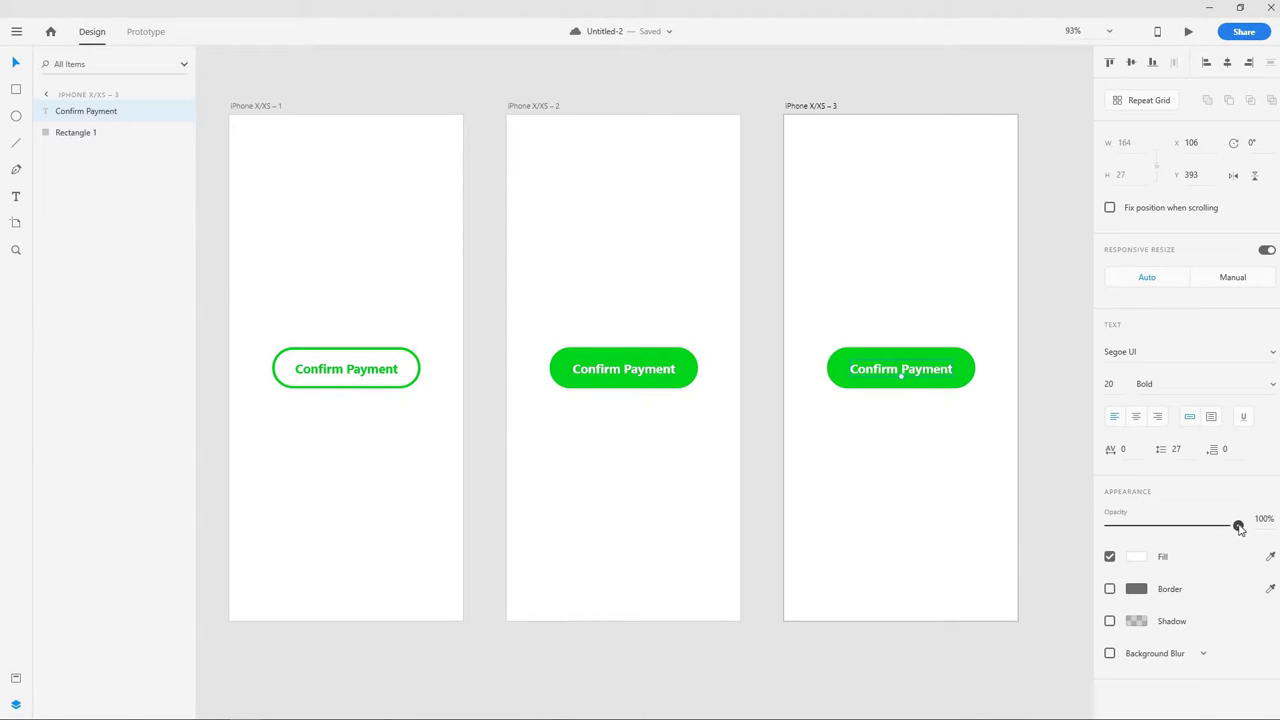
drag(1239, 525, 1063, 522)
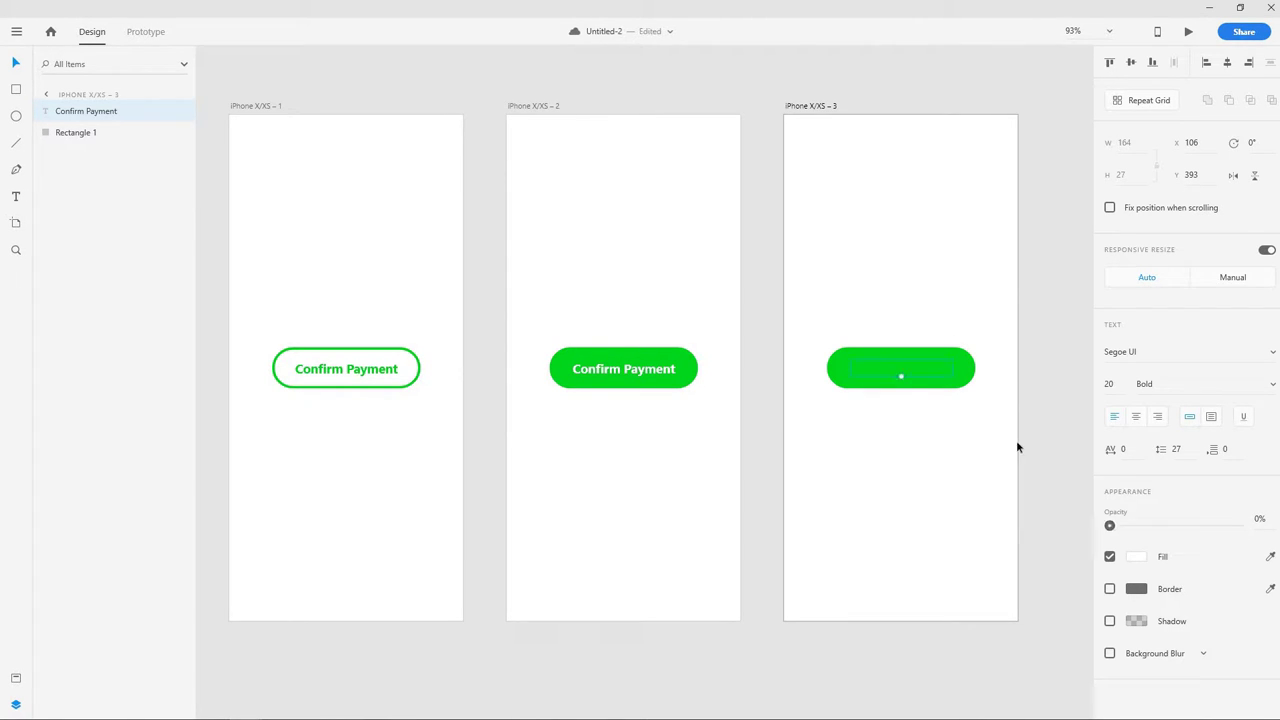
Step: Narrow the green button on the iPhone X/XS – 3 artboard symmetrically about its centre to 68 wide, forming a circle
click(965, 362)
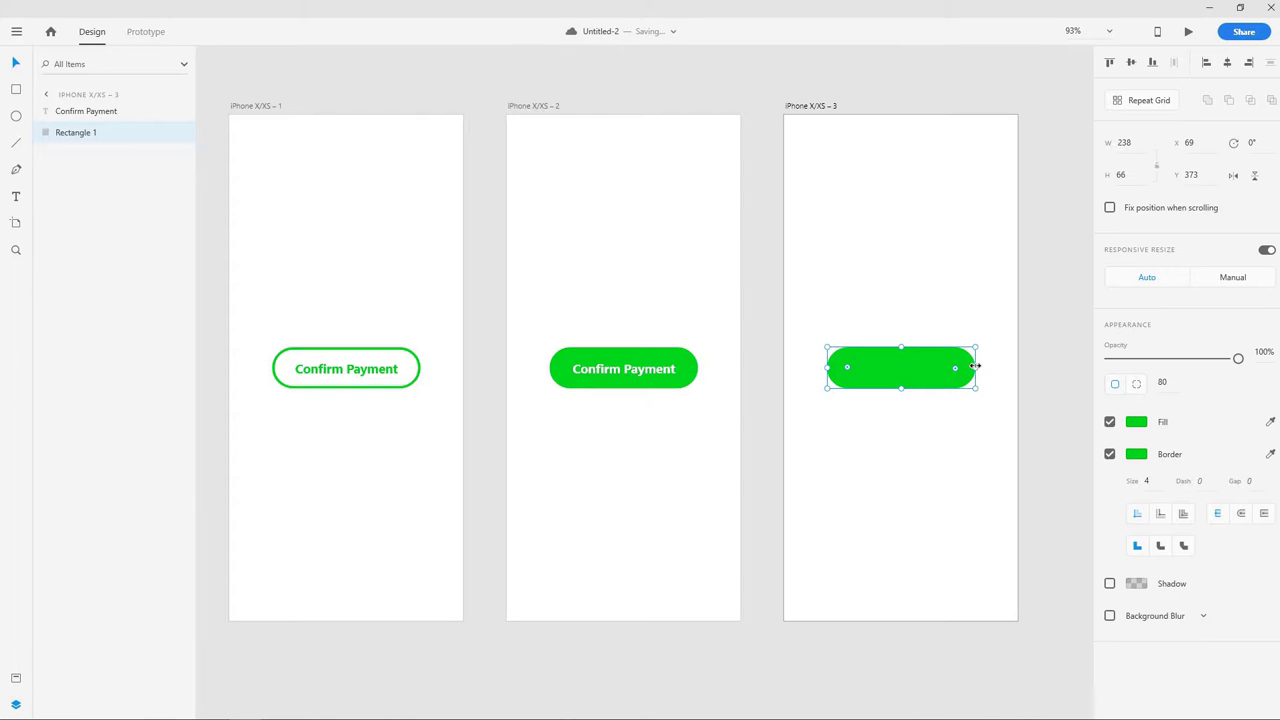
drag(975, 366, 942, 370)
drag(936, 370, 924, 371)
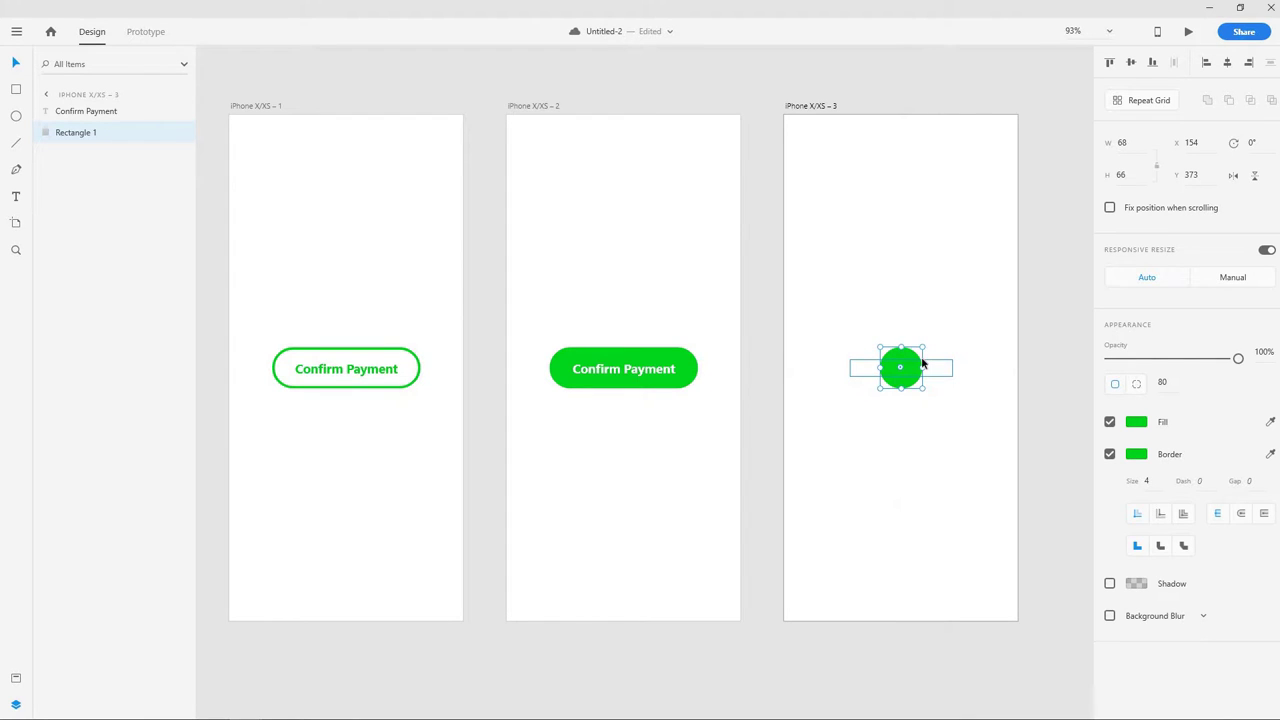
scroll(922, 365, up, 5)
scroll(922, 364, up, 3)
click(877, 378)
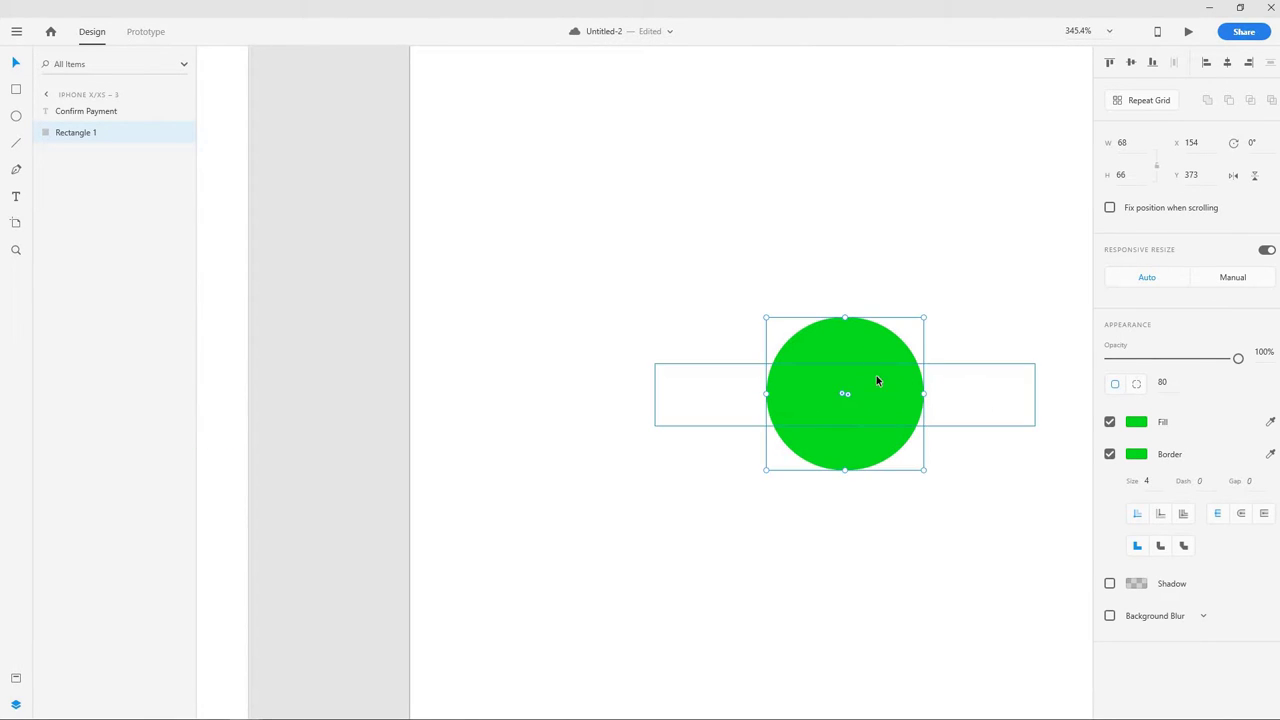
click(1012, 277)
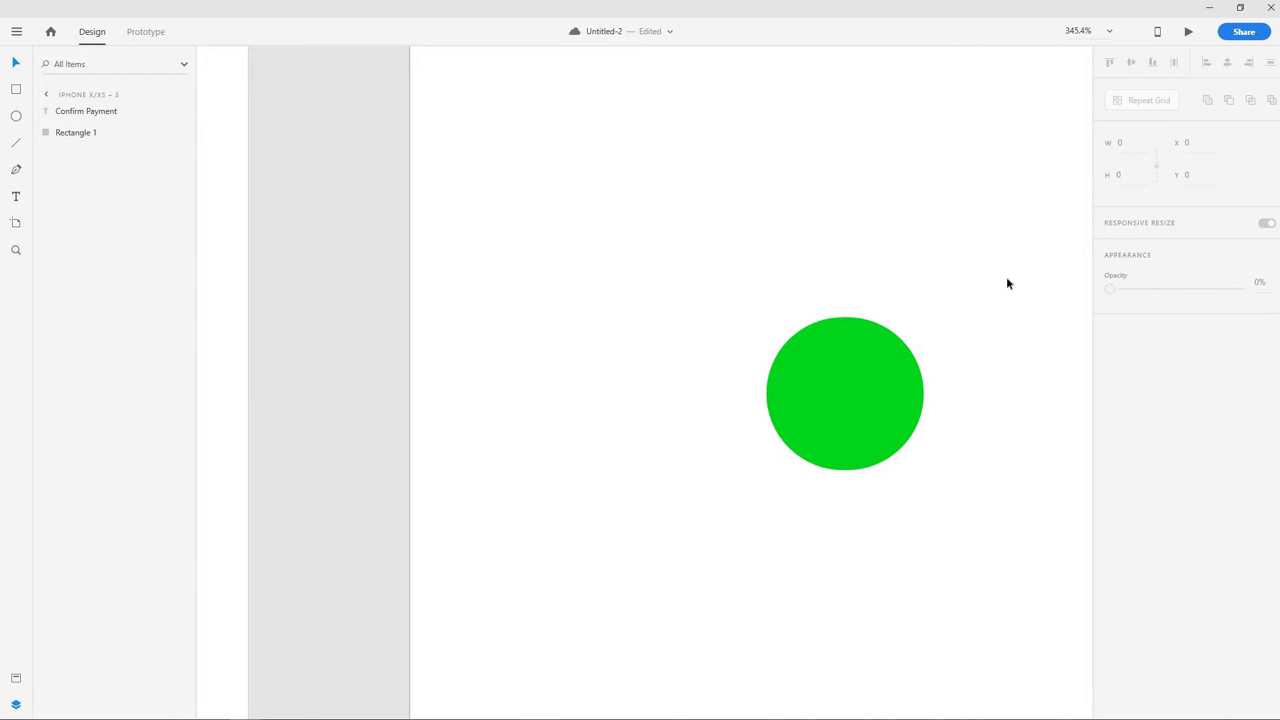
scroll(1005, 287, down, 9)
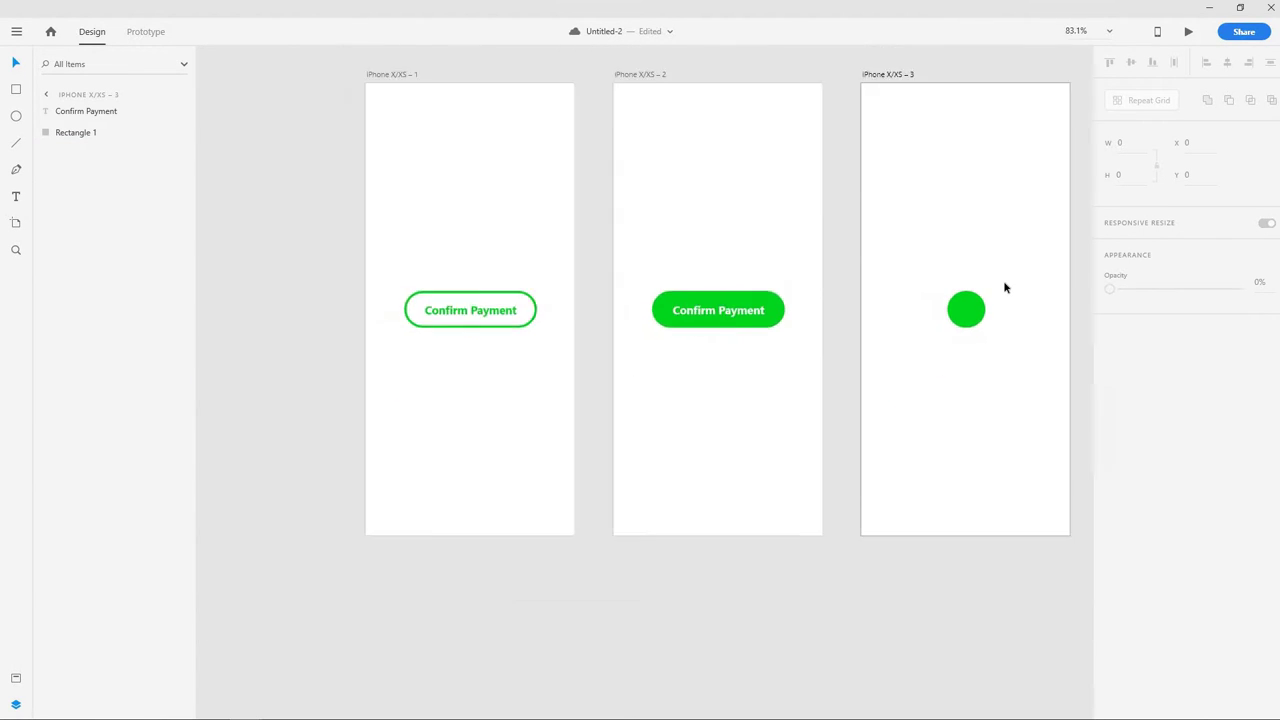
drag(965, 90, 868, 131)
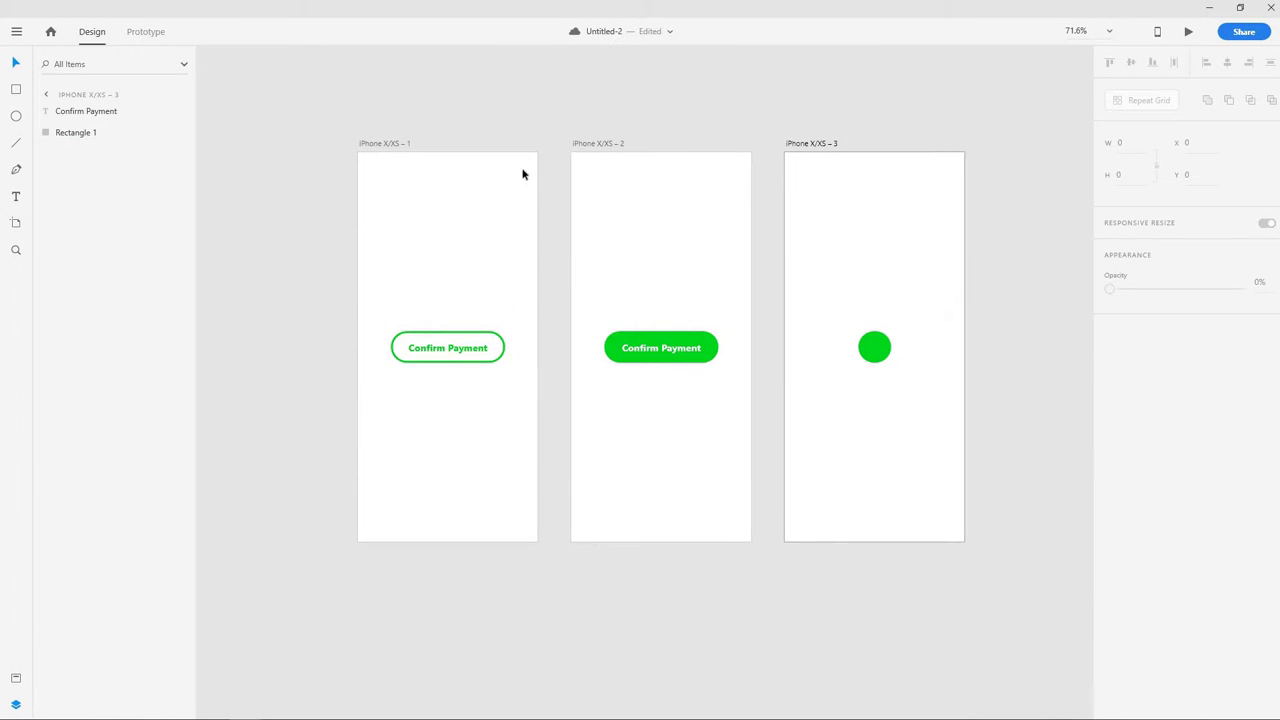
Step: Switch to prototyping mode and link the iPhone X/XS – 1 artboard to iPhone X/XS – 2
click(148, 33)
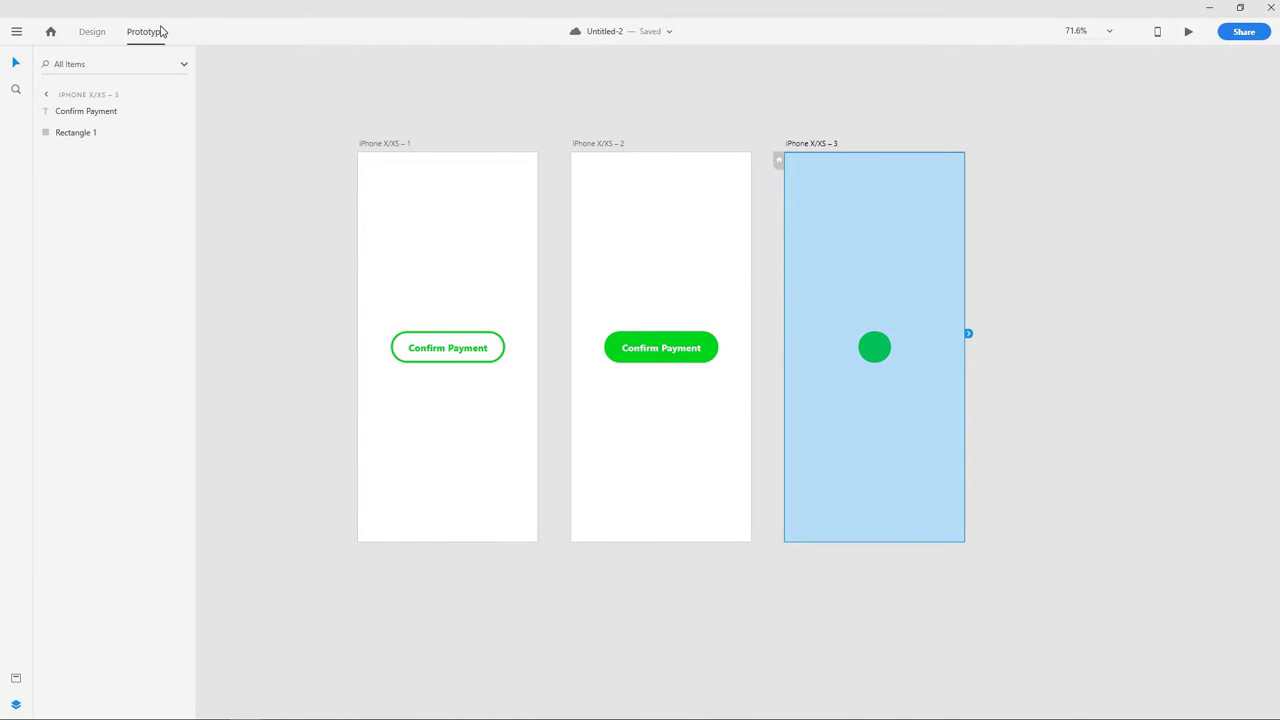
click(485, 268)
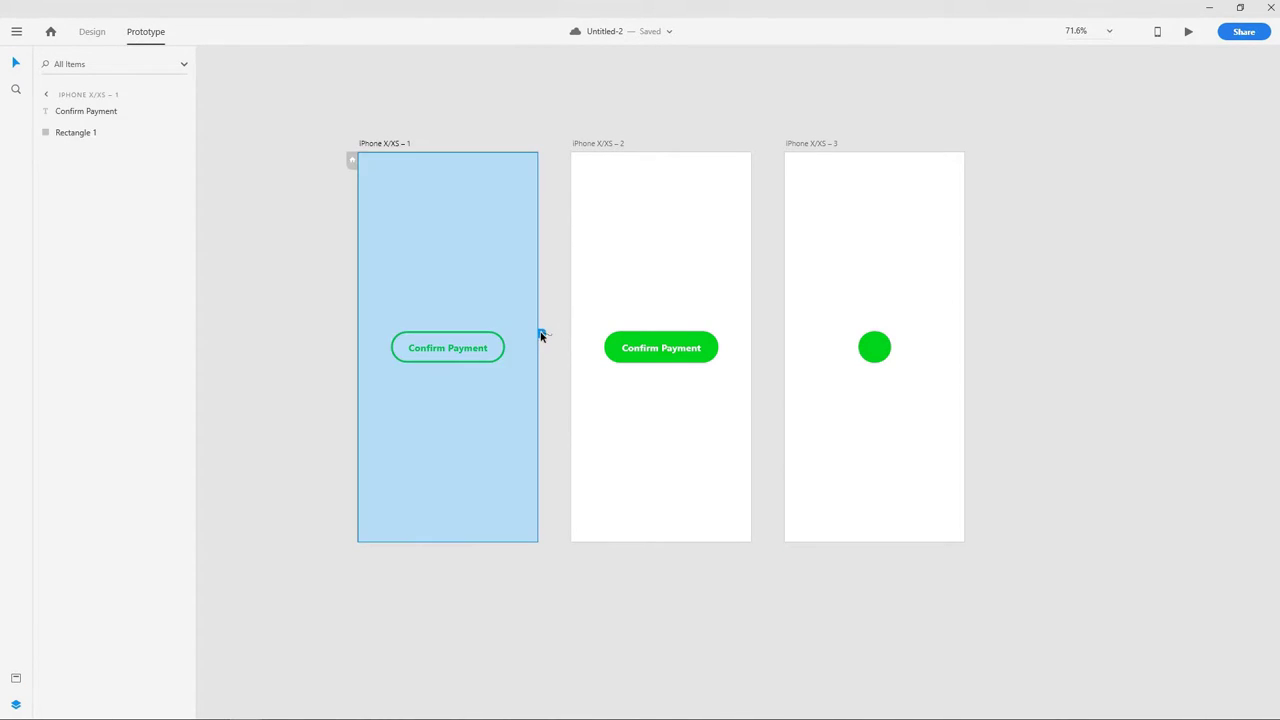
mouse_move(541, 333)
mouse_down()
mouse_move(630, 302)
mouse_move(551, 317)
mouse_up()
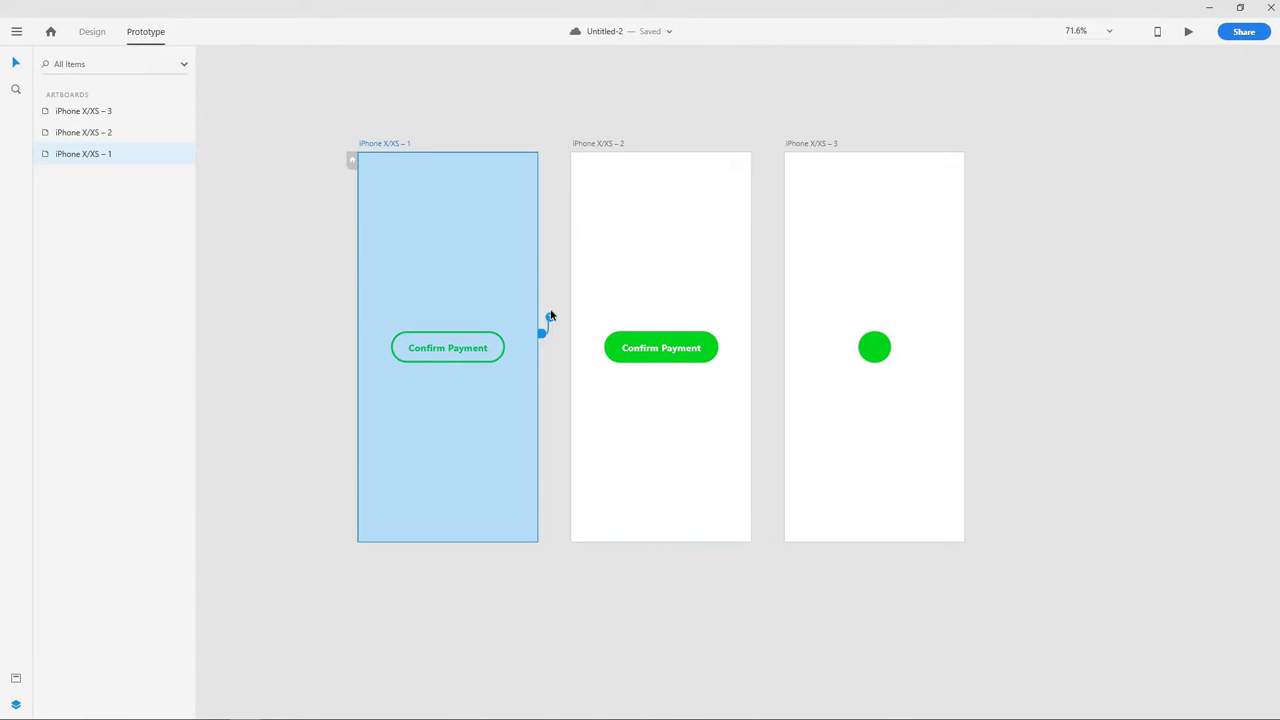
key(Escape)
click(395, 145)
drag(540, 338, 634, 272)
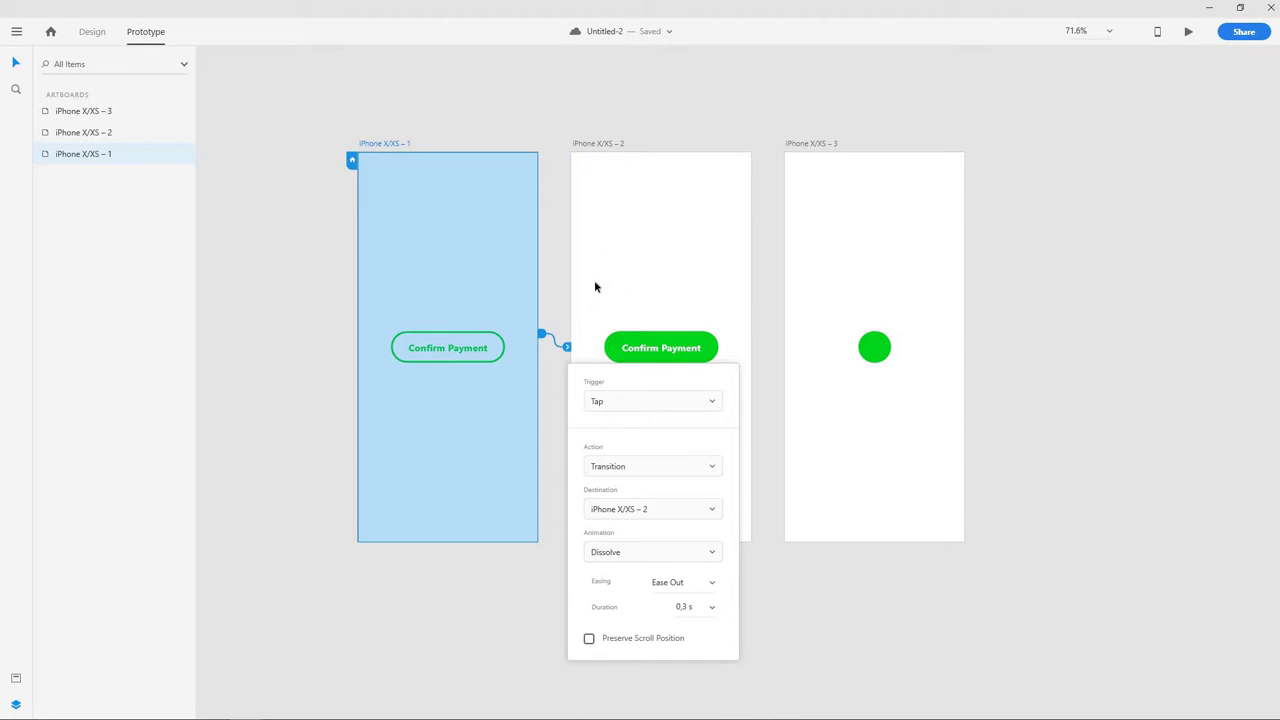
Step: Keep the first link's trigger as Tap and its action as Transition with the Dissolve animation
click(636, 404)
click(637, 404)
click(641, 473)
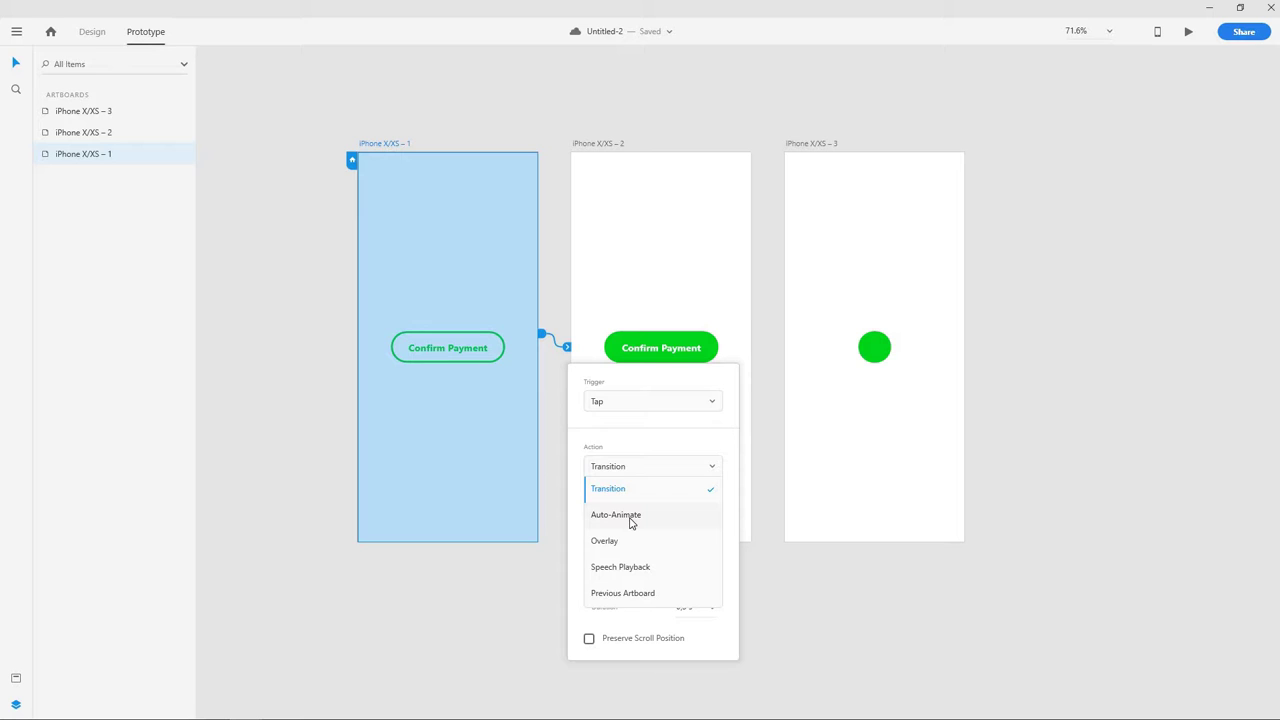
click(622, 490)
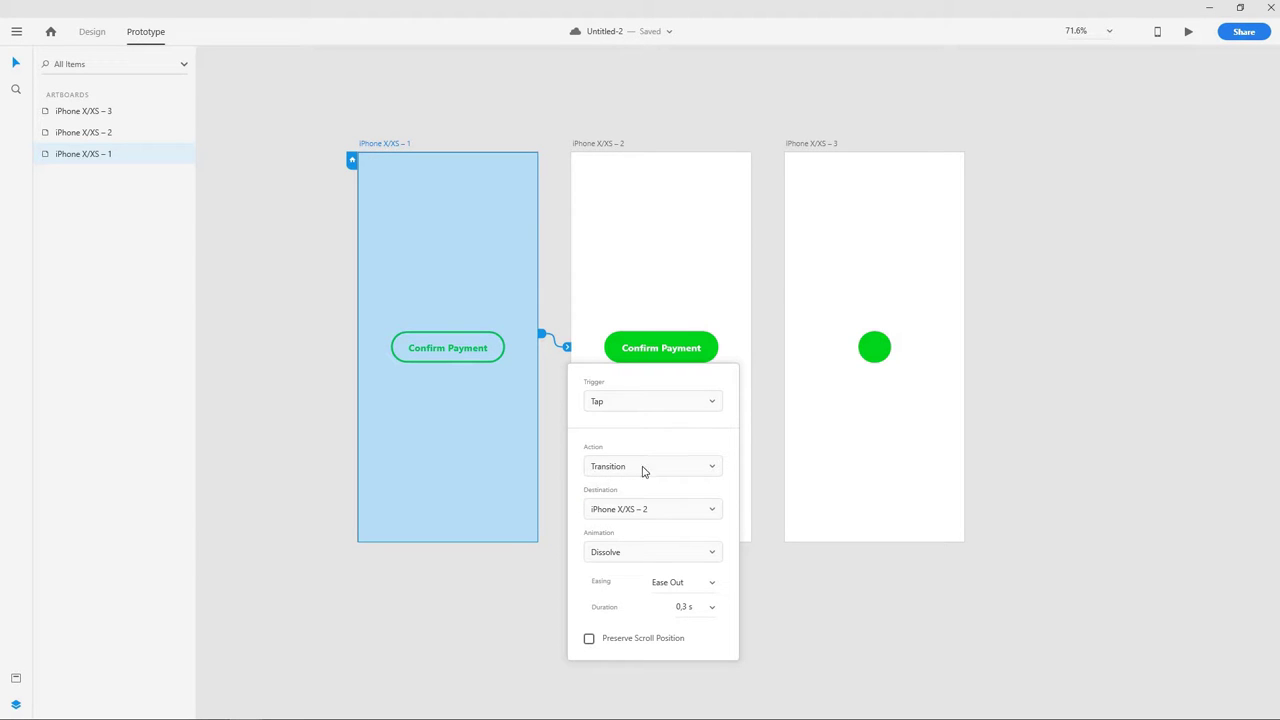
click(676, 474)
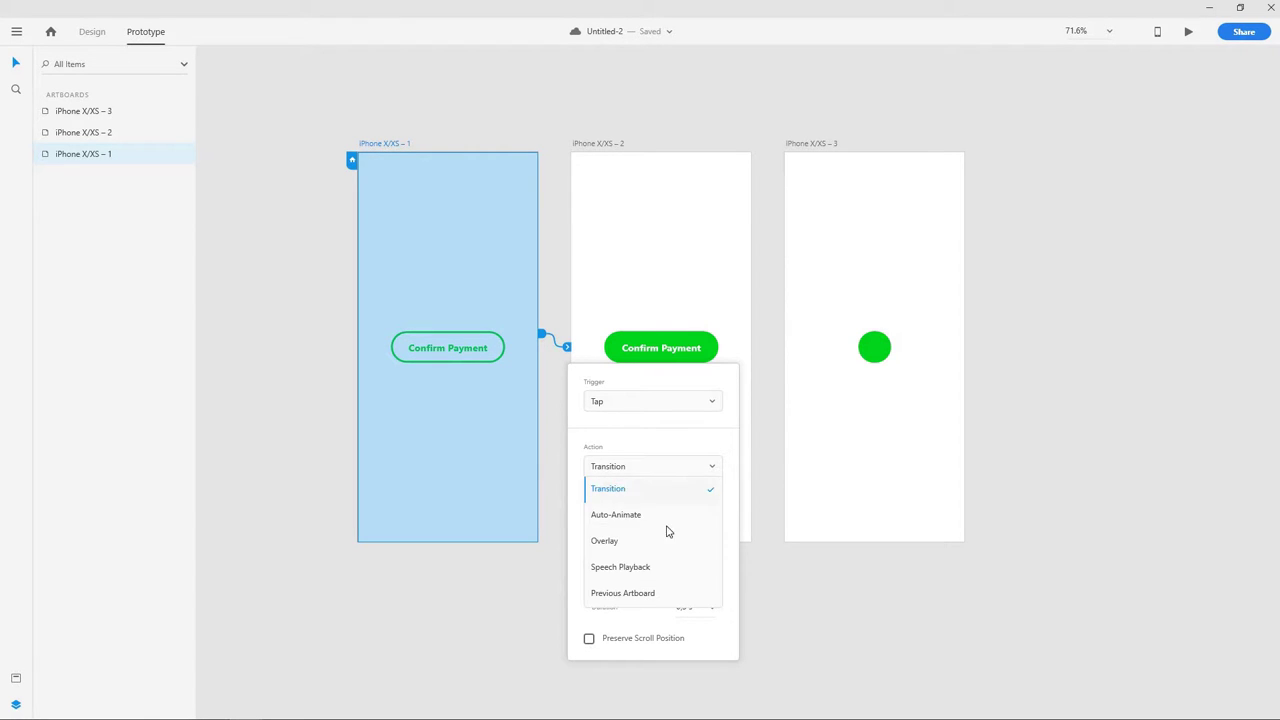
click(617, 498)
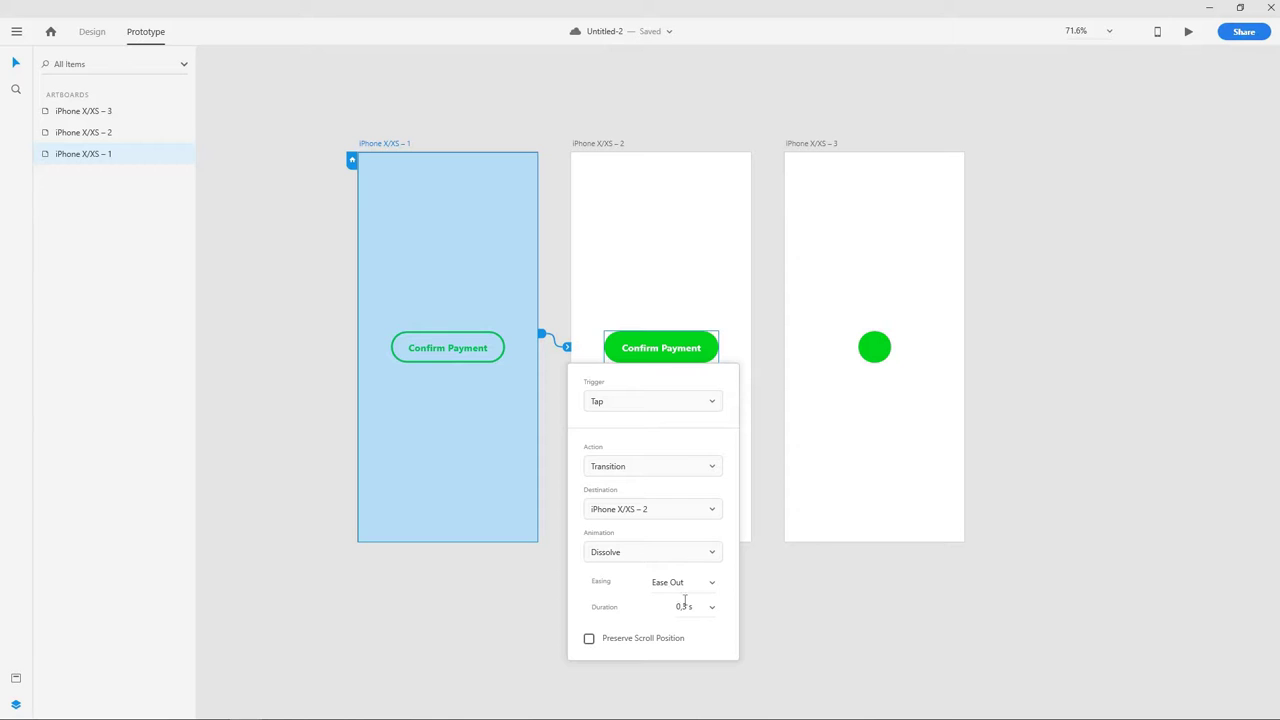
click(770, 345)
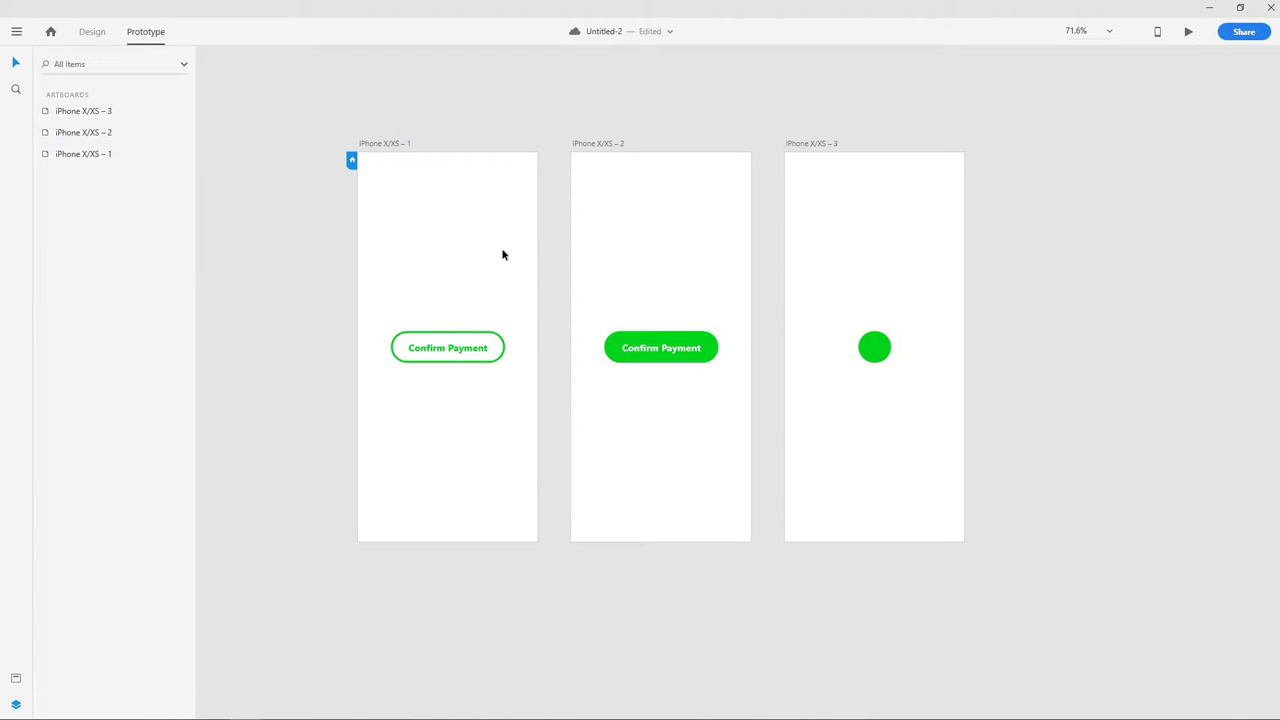
Step: Link the iPhone X/XS – 2 artboard to iPhone X/XS – 3 with a Time trigger and the Auto-Animate action
click(686, 268)
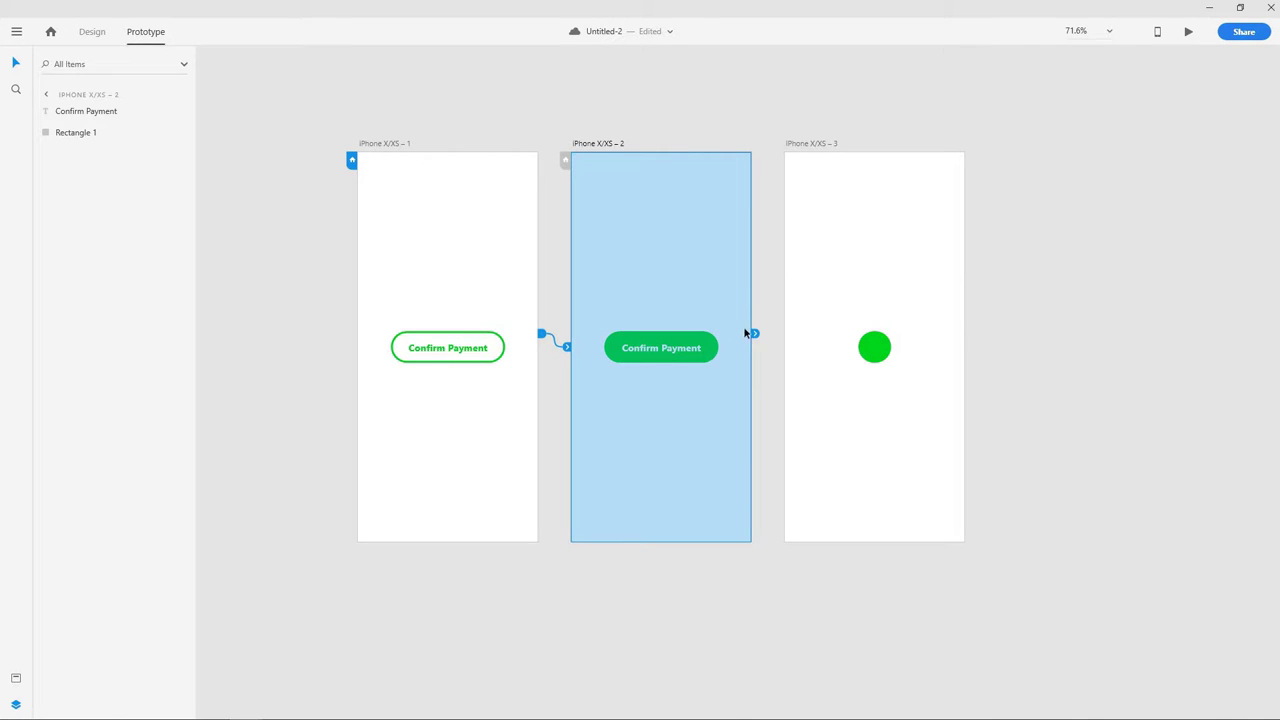
drag(757, 340, 826, 322)
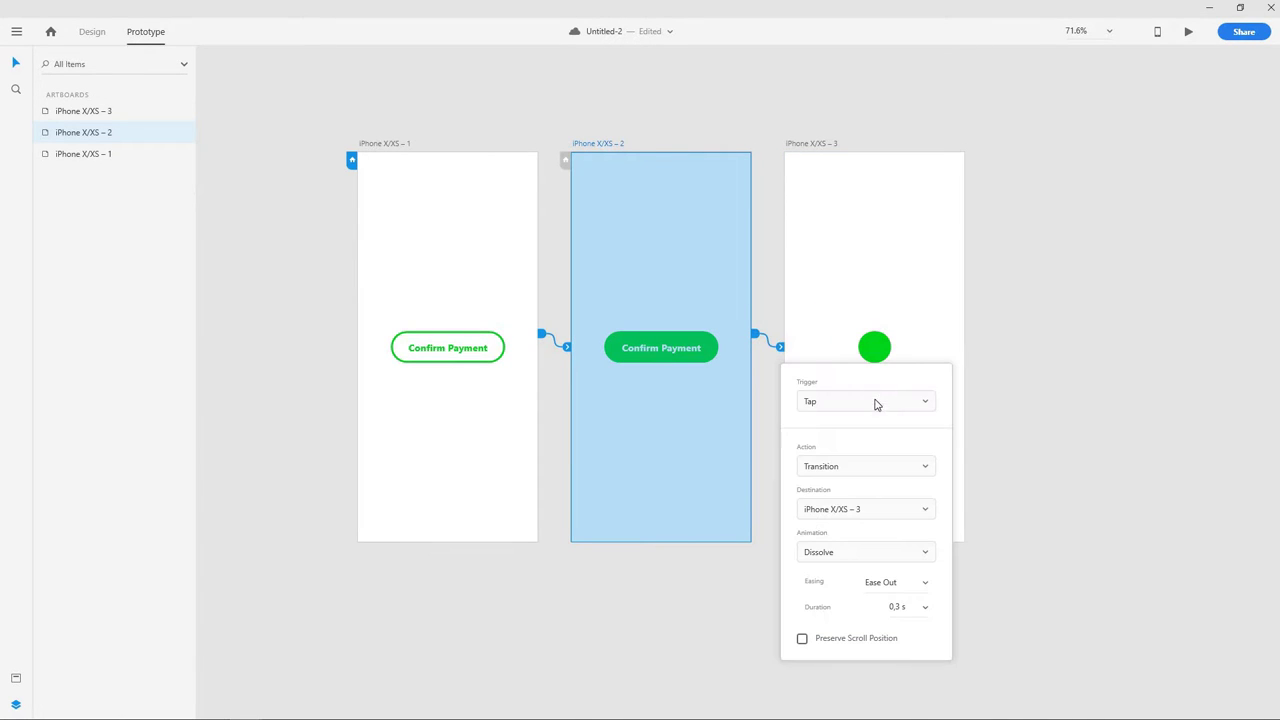
click(895, 470)
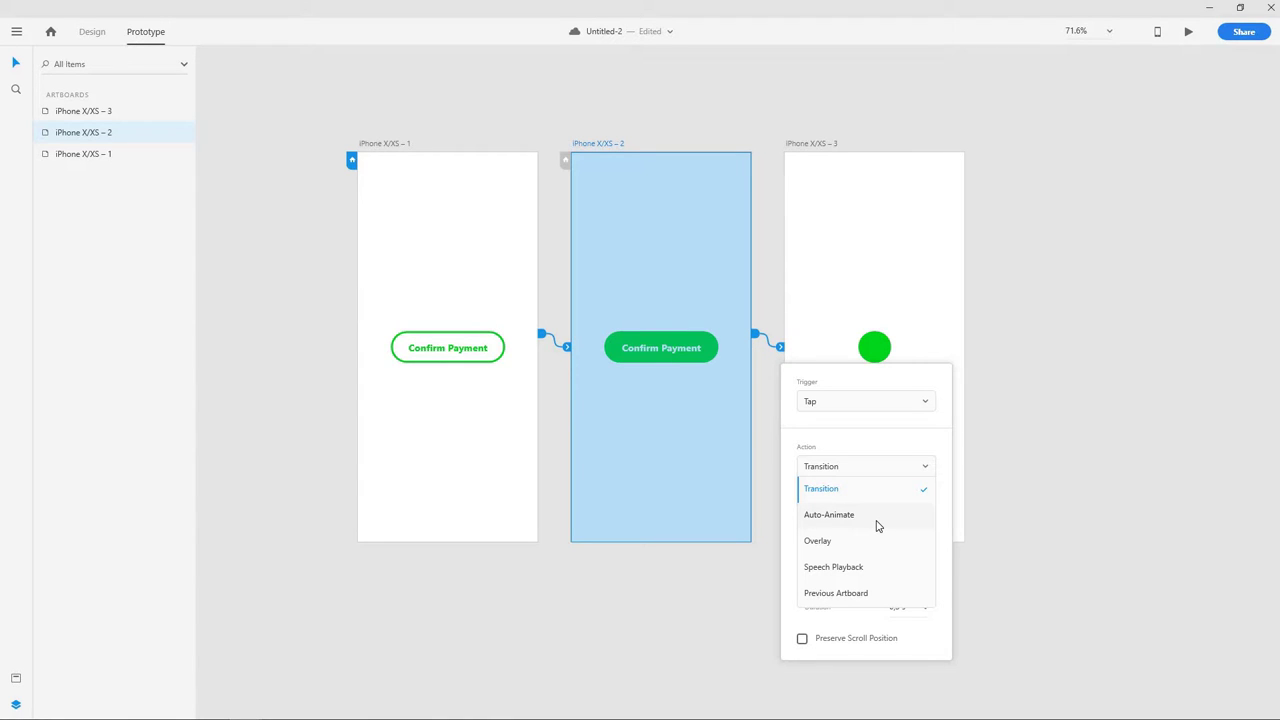
click(877, 526)
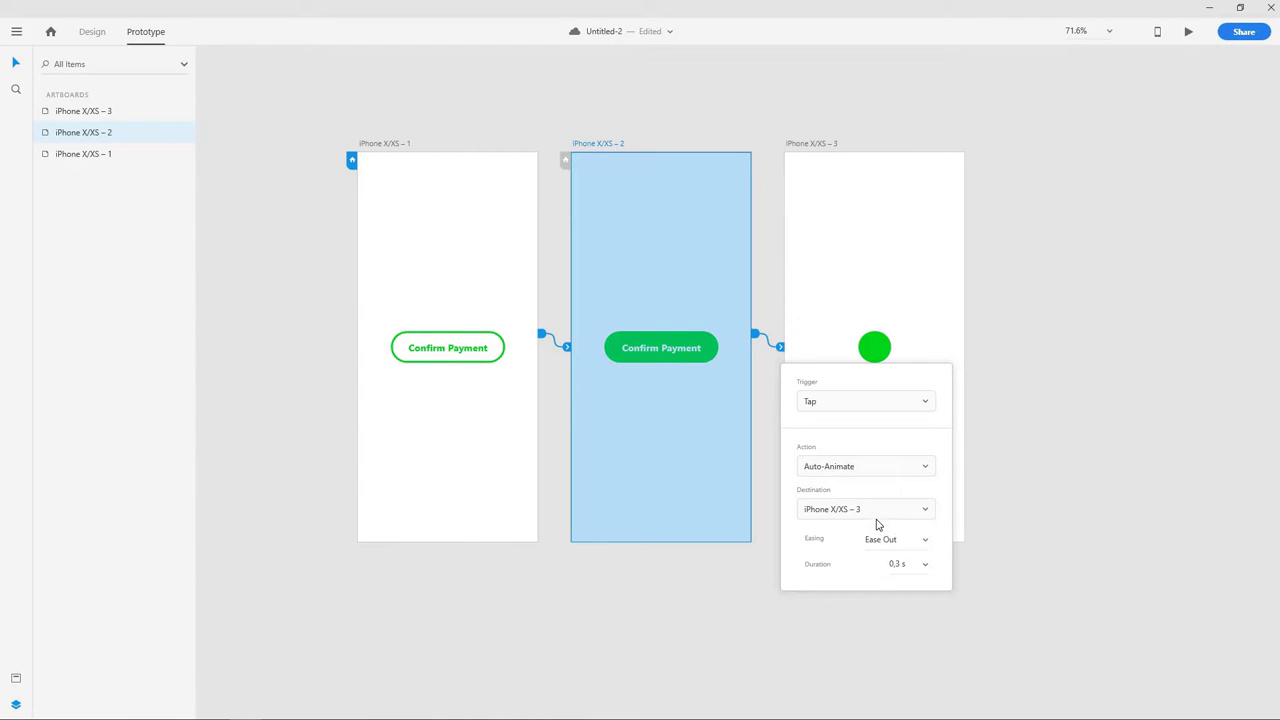
click(864, 405)
click(830, 477)
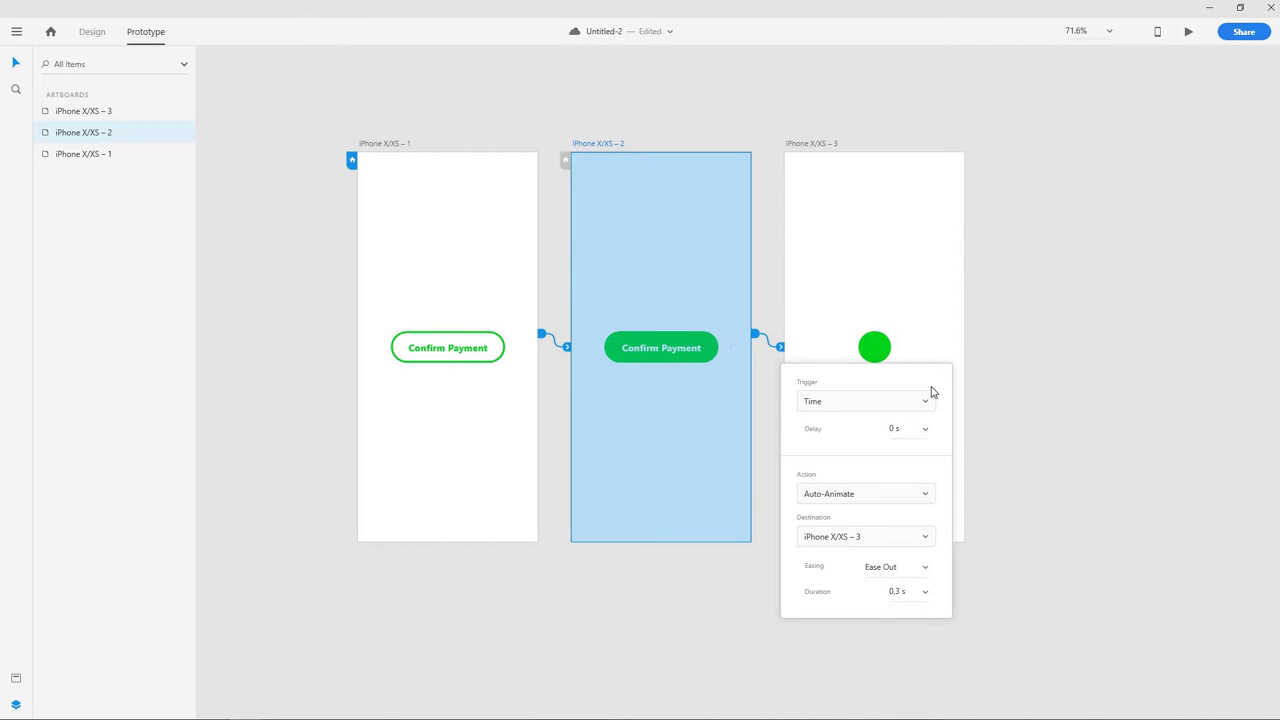
click(1051, 322)
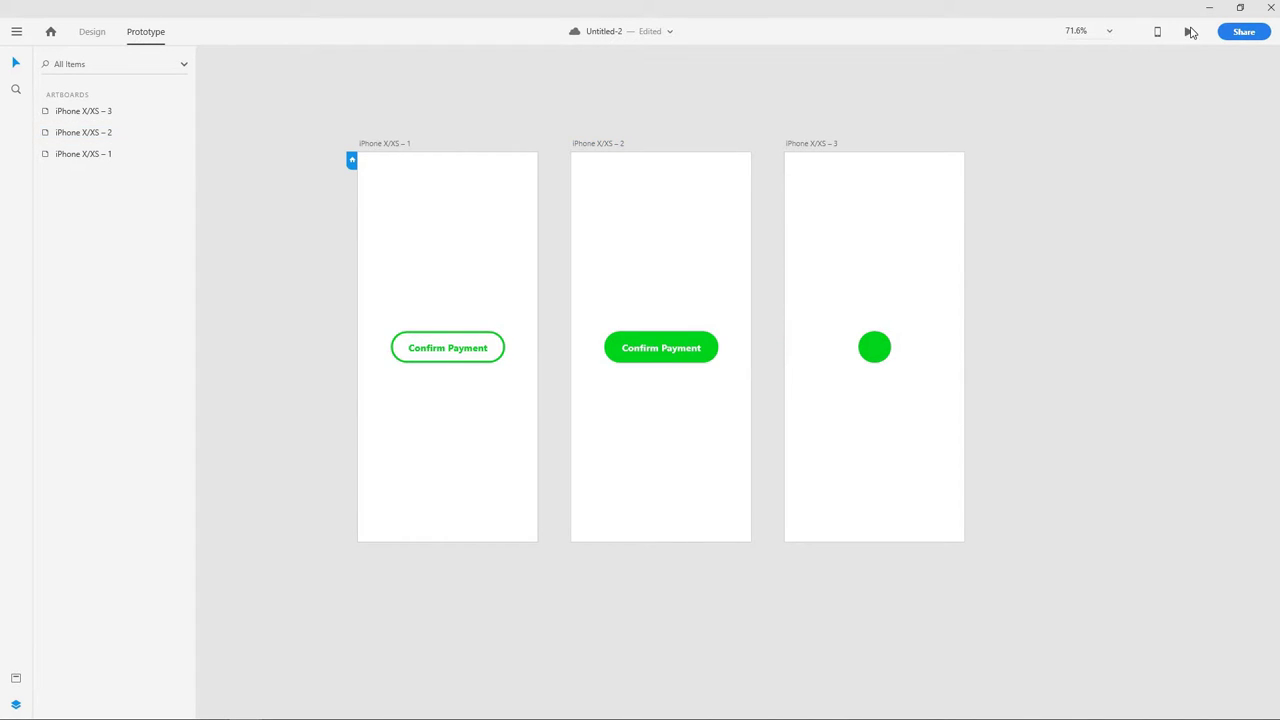
Step: Preview the prototype, test the Confirm Payment button's animation, and close the preview
click(1186, 32)
click(391, 346)
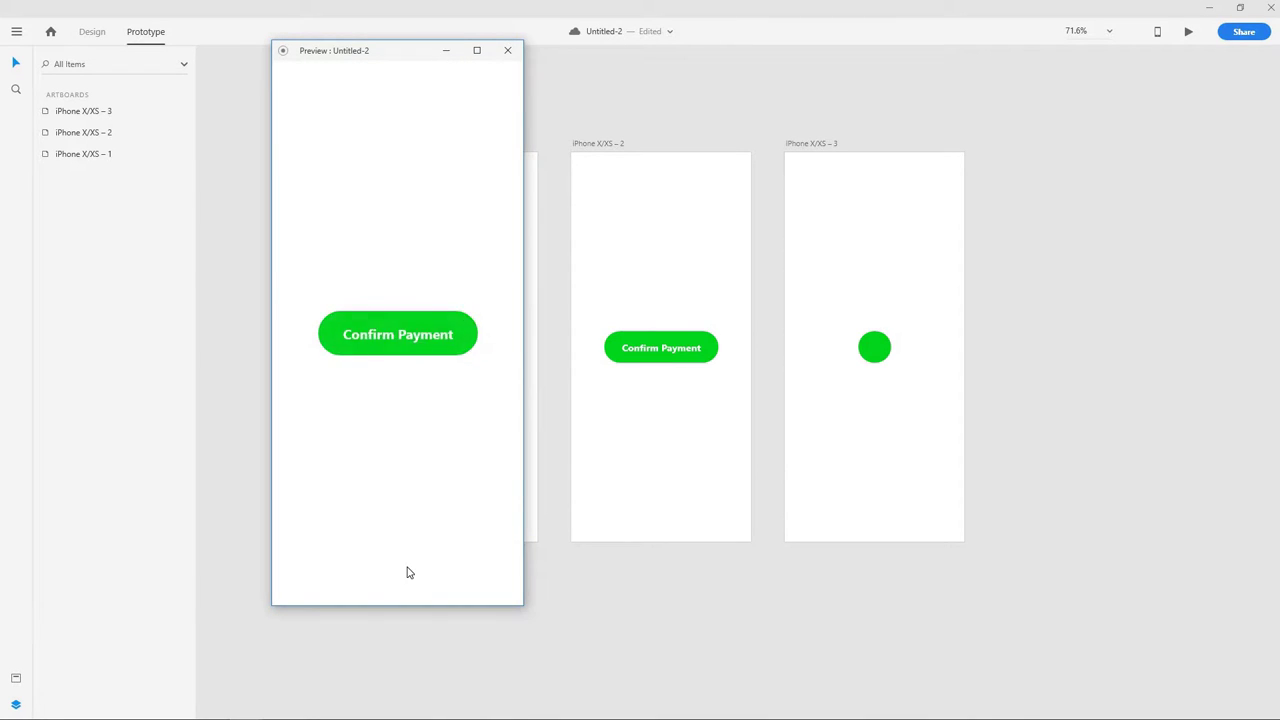
click(508, 50)
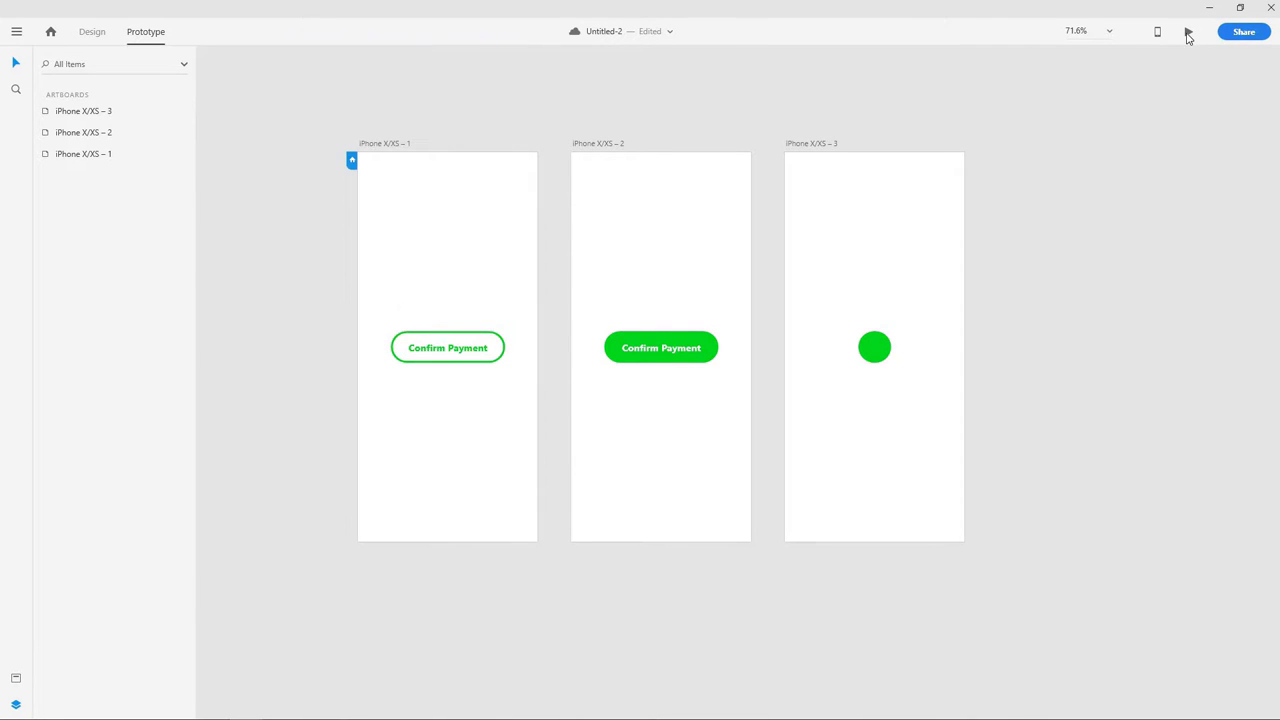
Step: Open the prototype preview to check the Confirm Payment button and close it again
key(ctrl+Return)
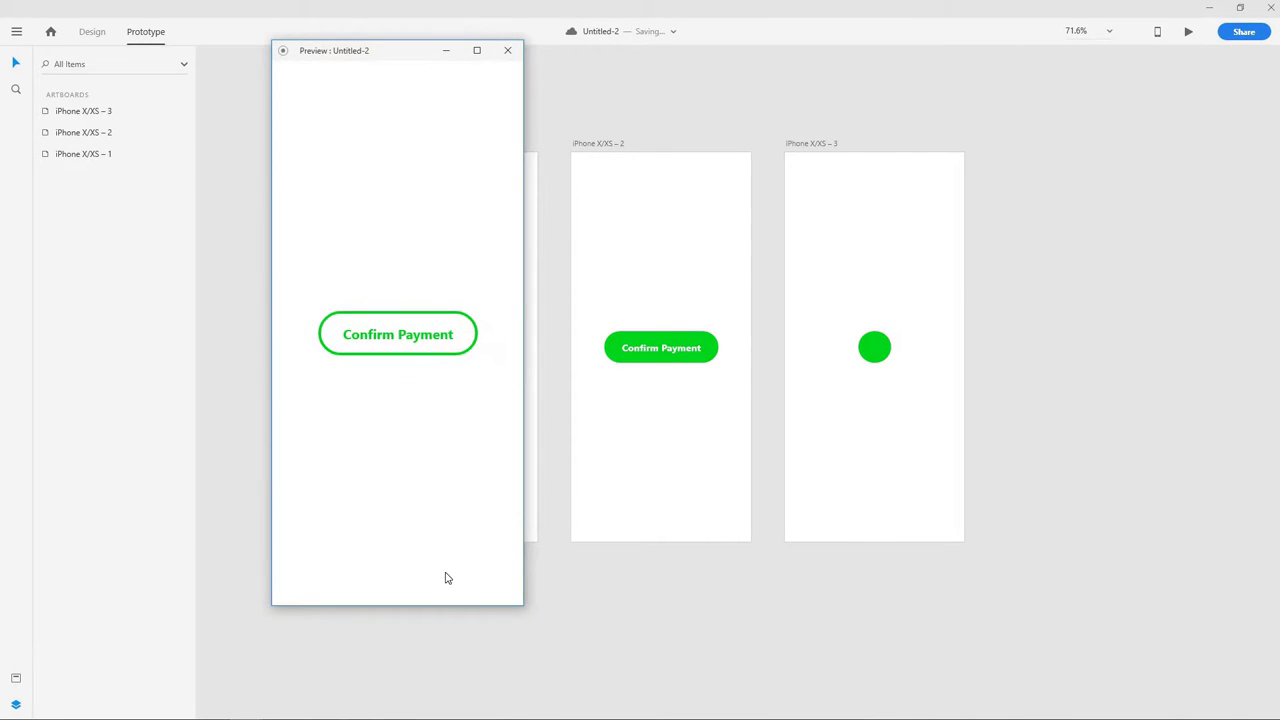
click(507, 51)
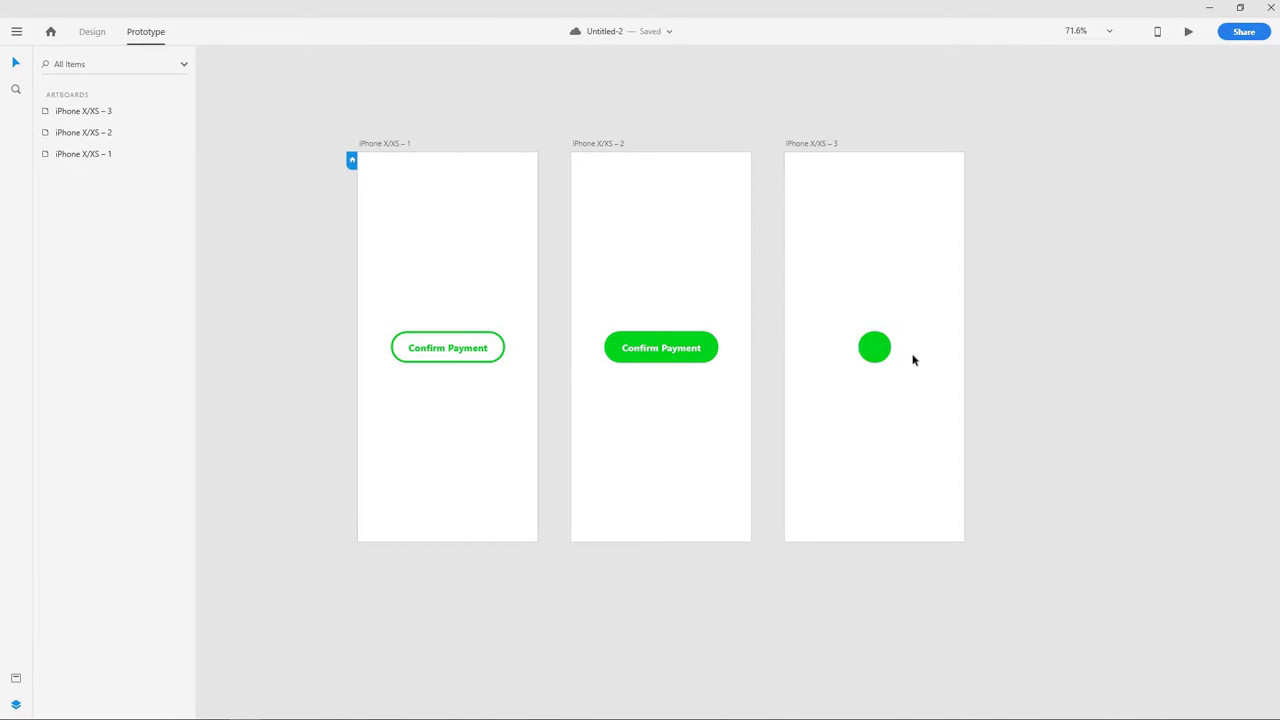
Step: Return to design mode and duplicate the iPhone X/XS – 3 artboard
click(93, 33)
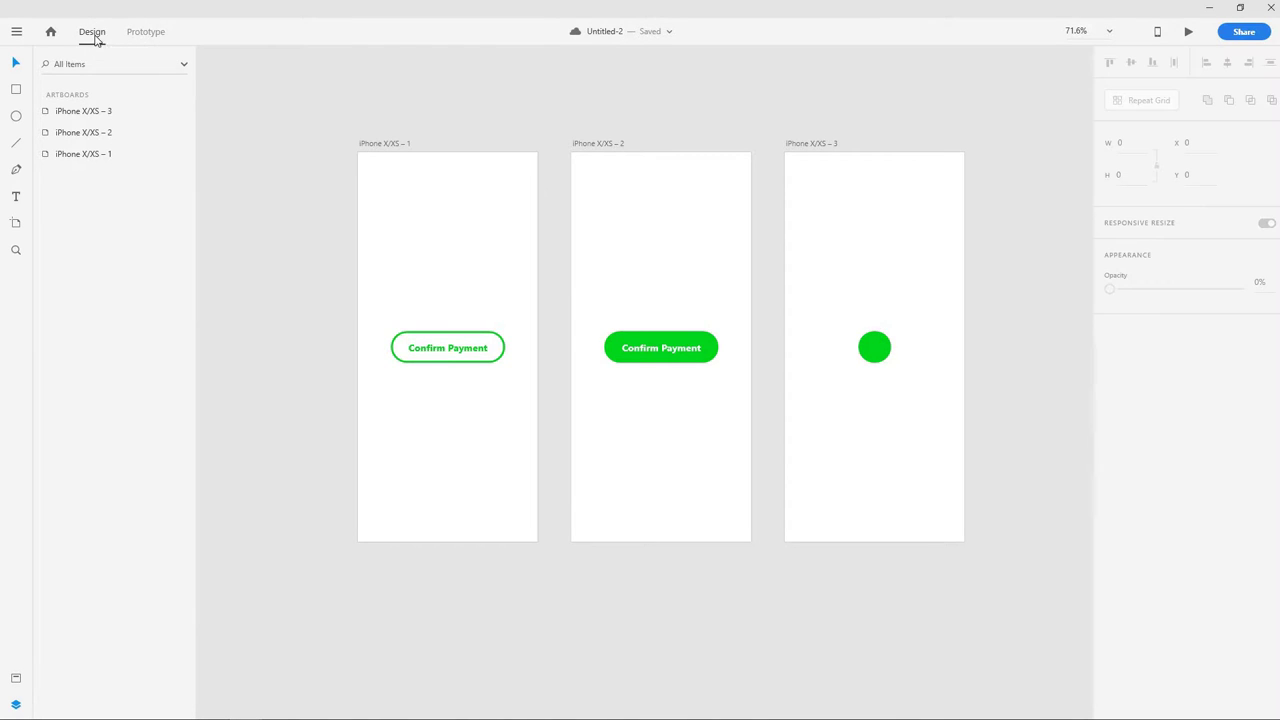
scroll(857, 240, right, 5)
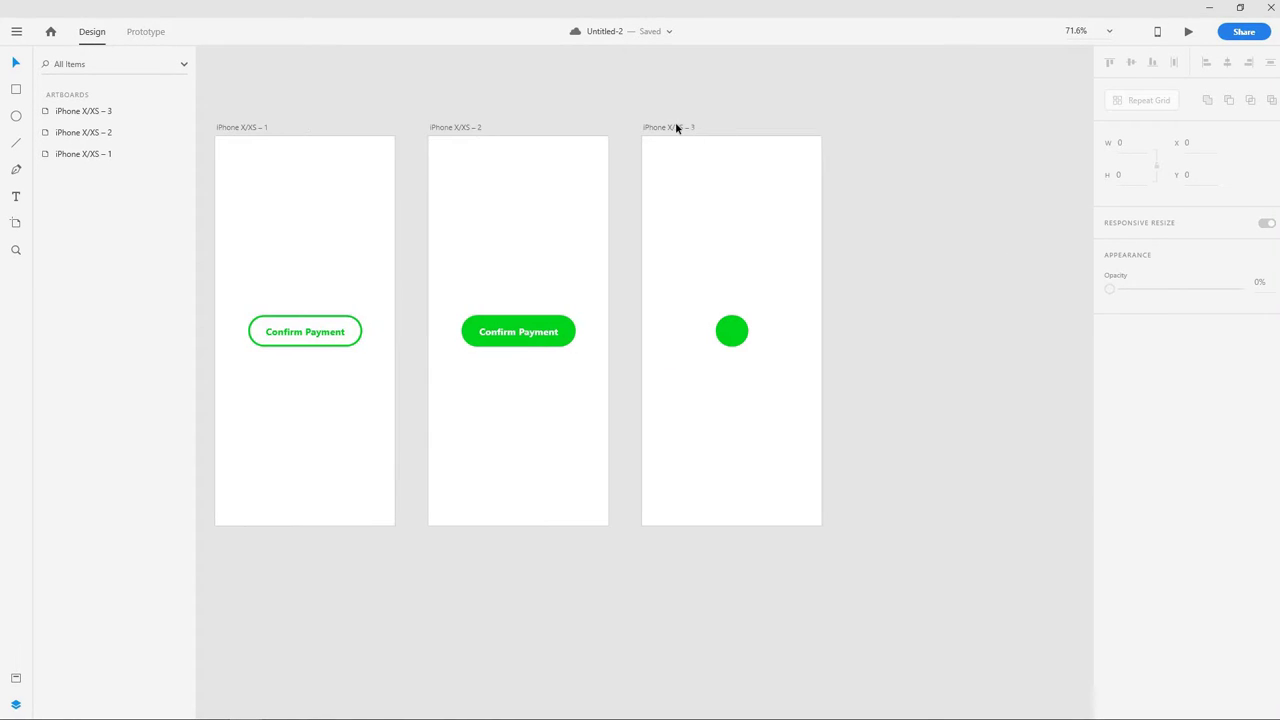
click(675, 126)
key(ctrl+d)
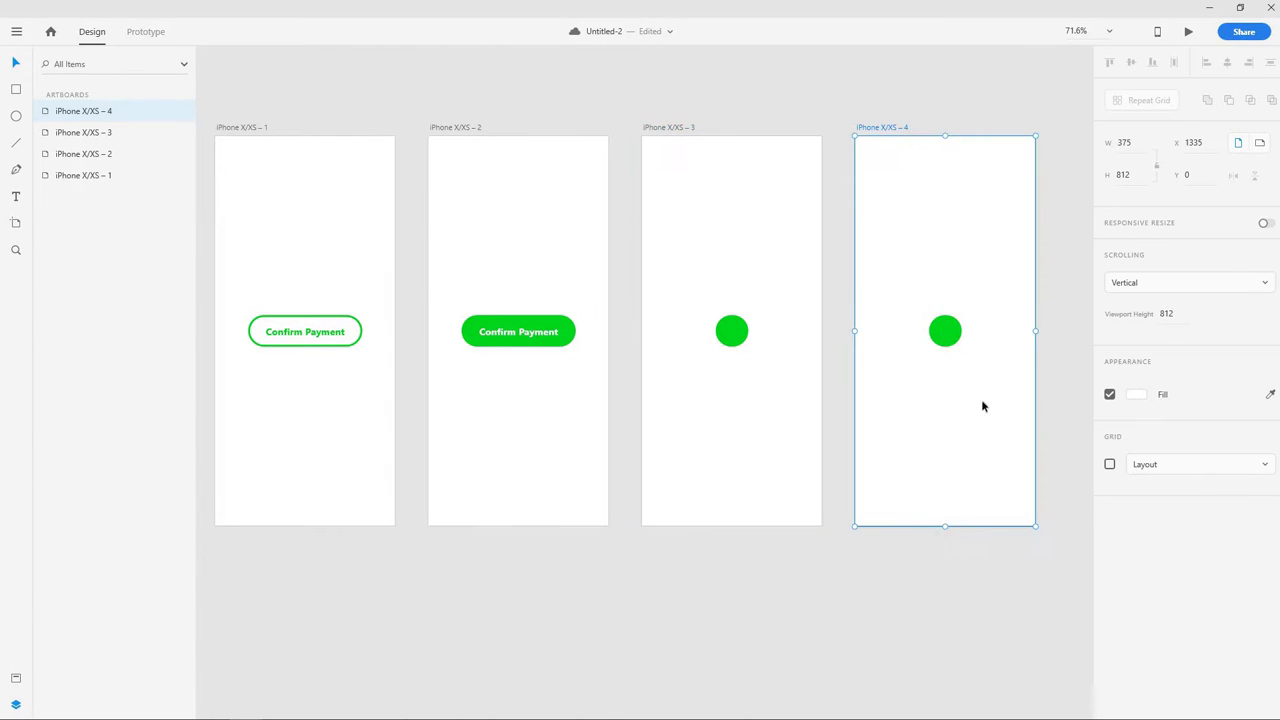
scroll(990, 100, right, 4)
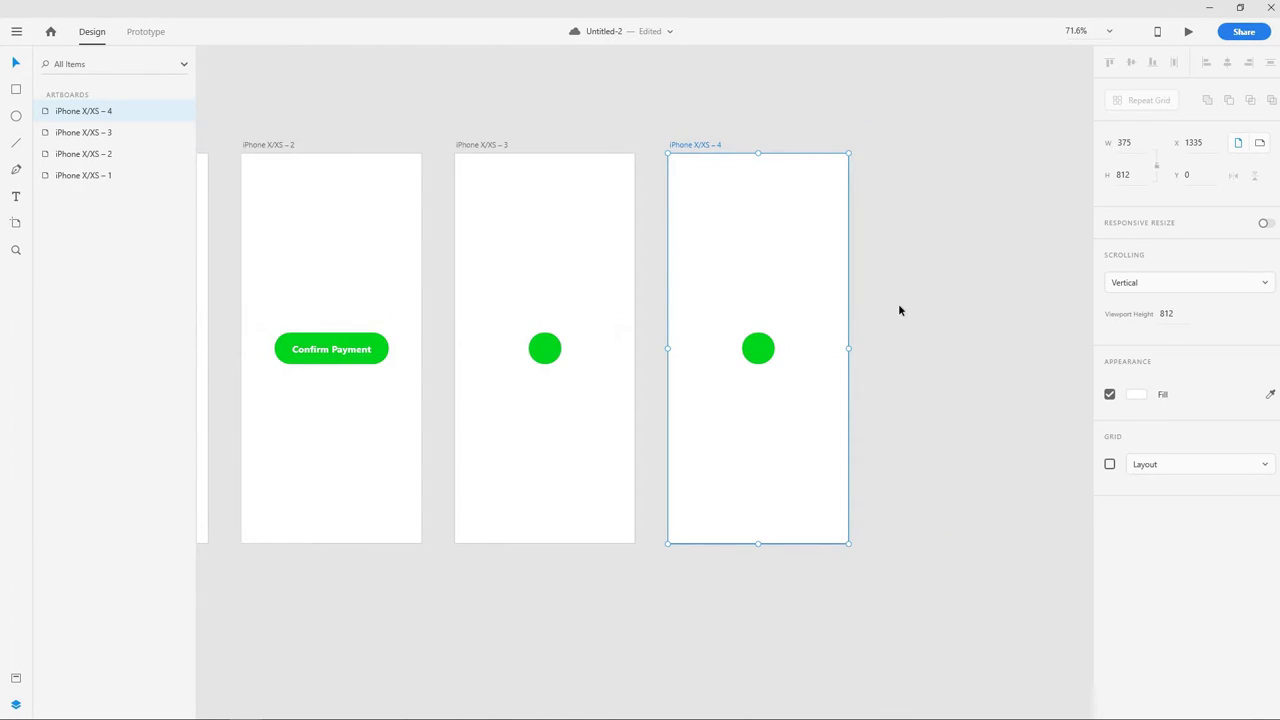
scroll(898, 308, up, 2)
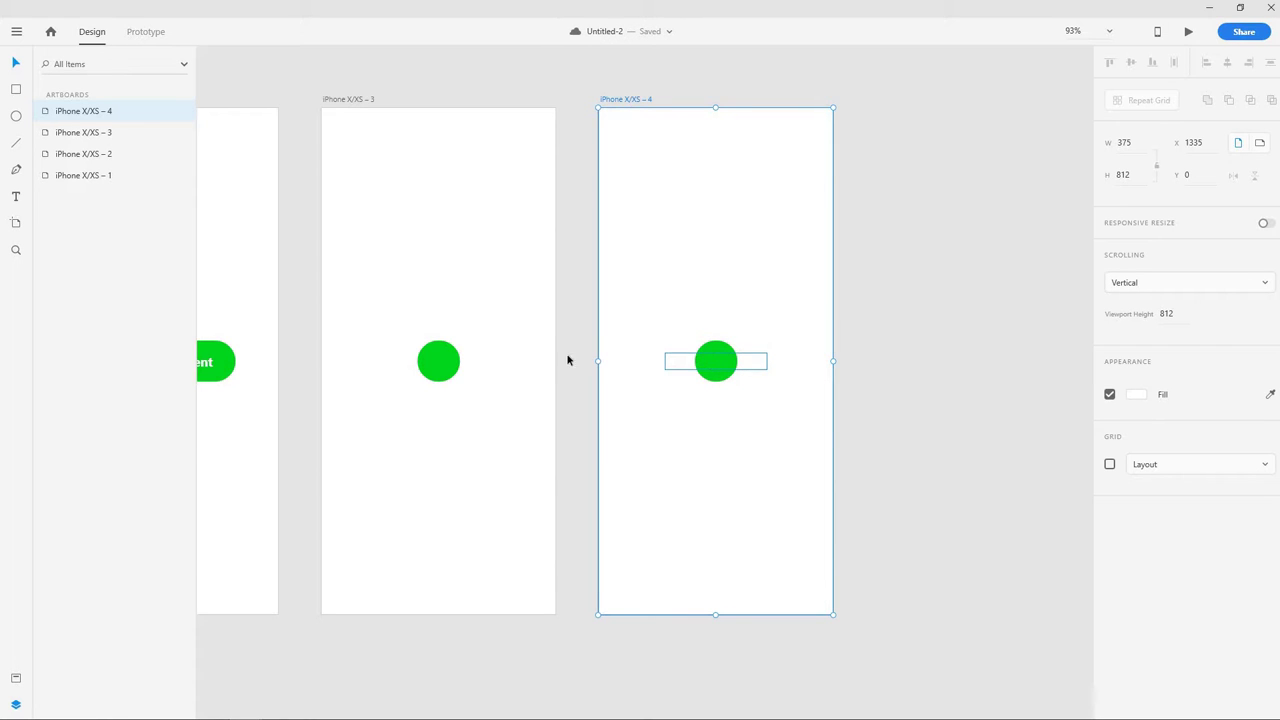
click(15, 143)
drag(707, 355, 722, 371)
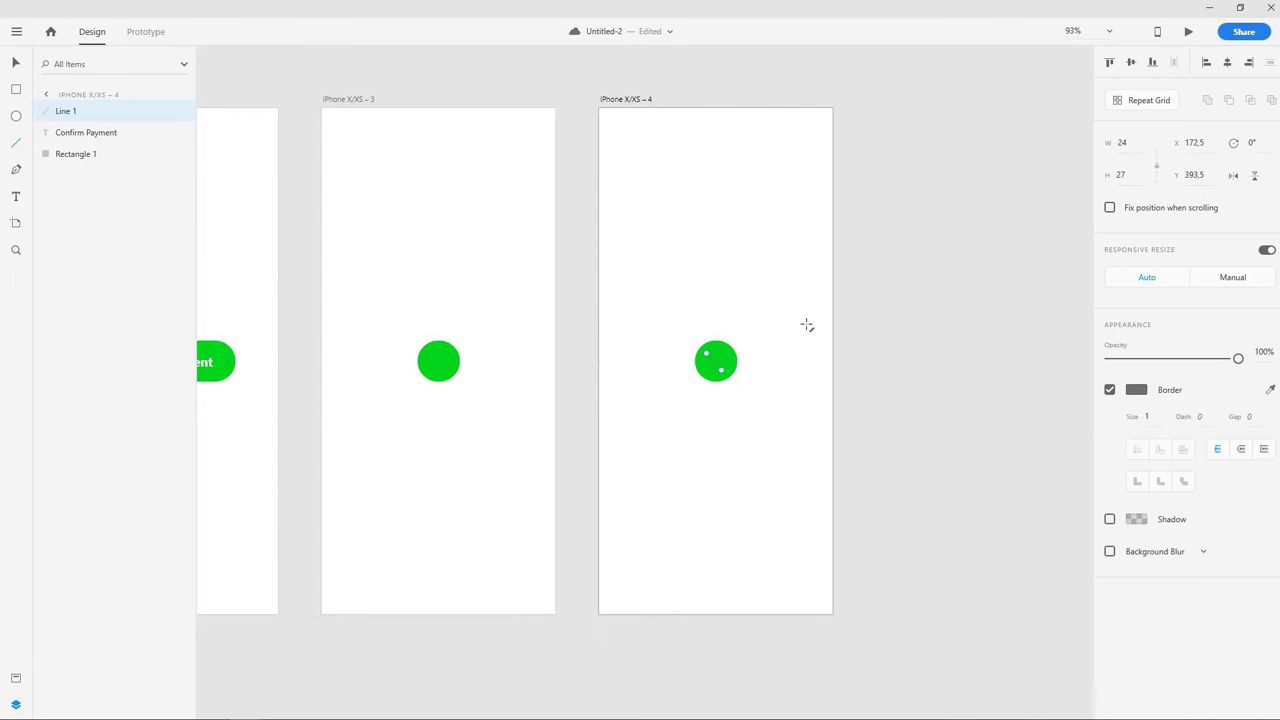
key(ctrl+z)
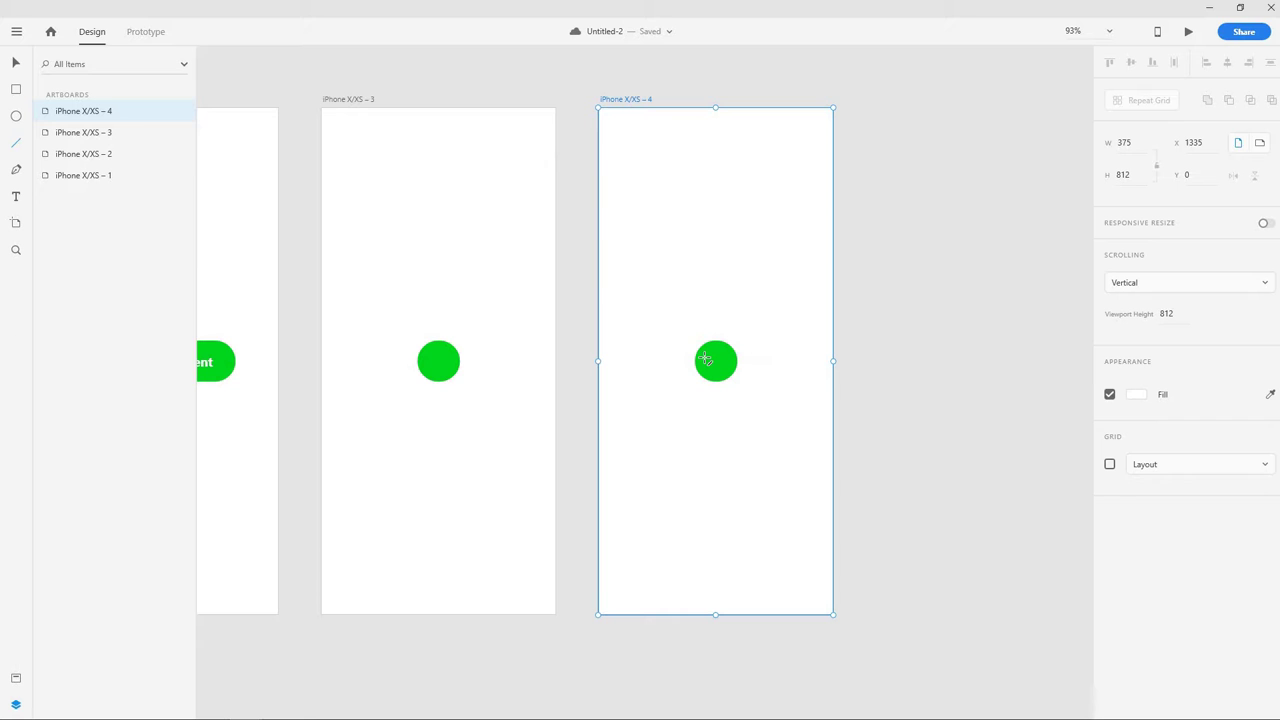
Step: Draw a diagonal line about 18 by 22 on the iPhone X/XS – 4 circle and colour its border white (ffffff)
scroll(705, 360, up, 10)
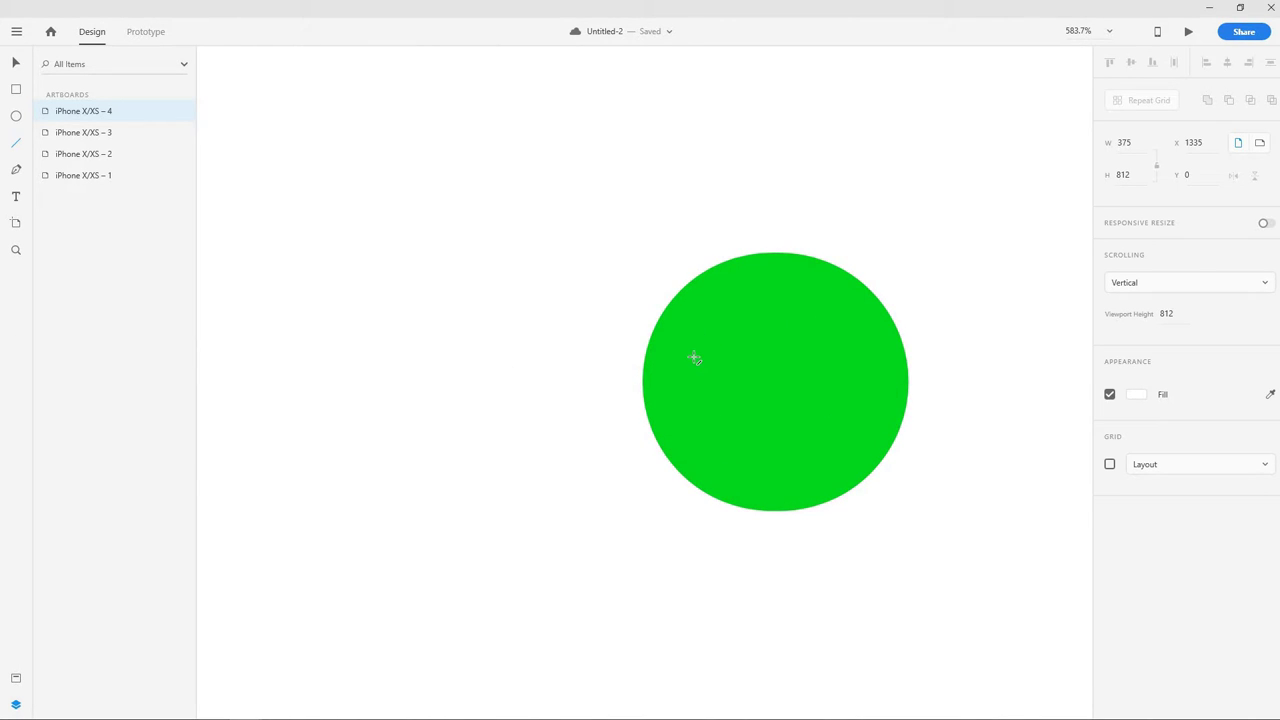
drag(690, 352, 765, 439)
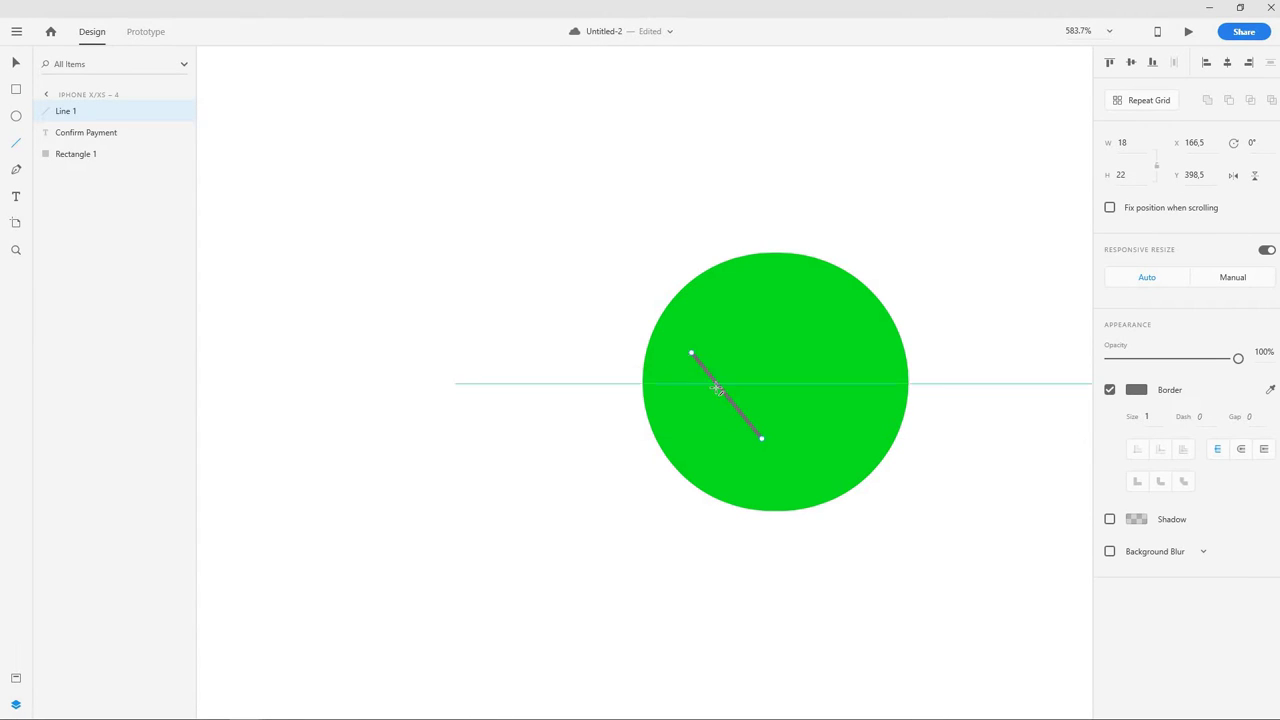
click(1134, 392)
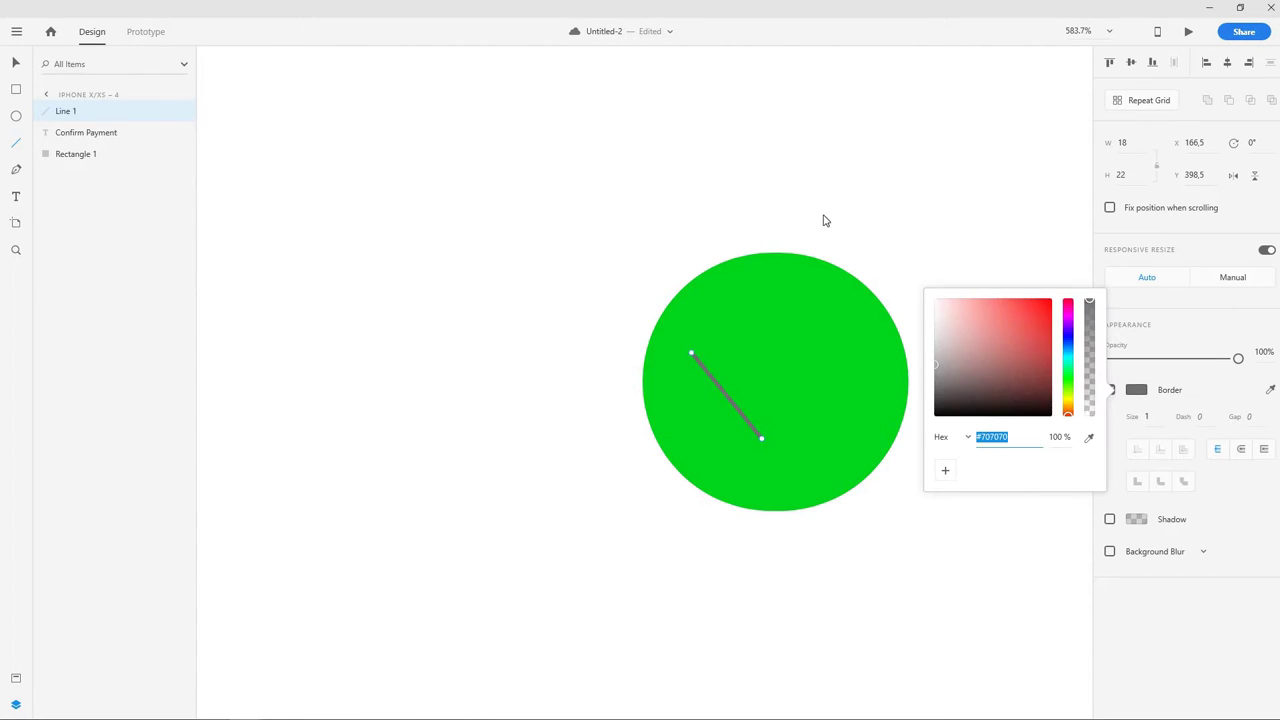
text(ffffff)
key(Return)
Step: Thicken the white line's border to size 4 and move the line down to Y 403,5
click(1150, 415)
text(3)
key(Return)
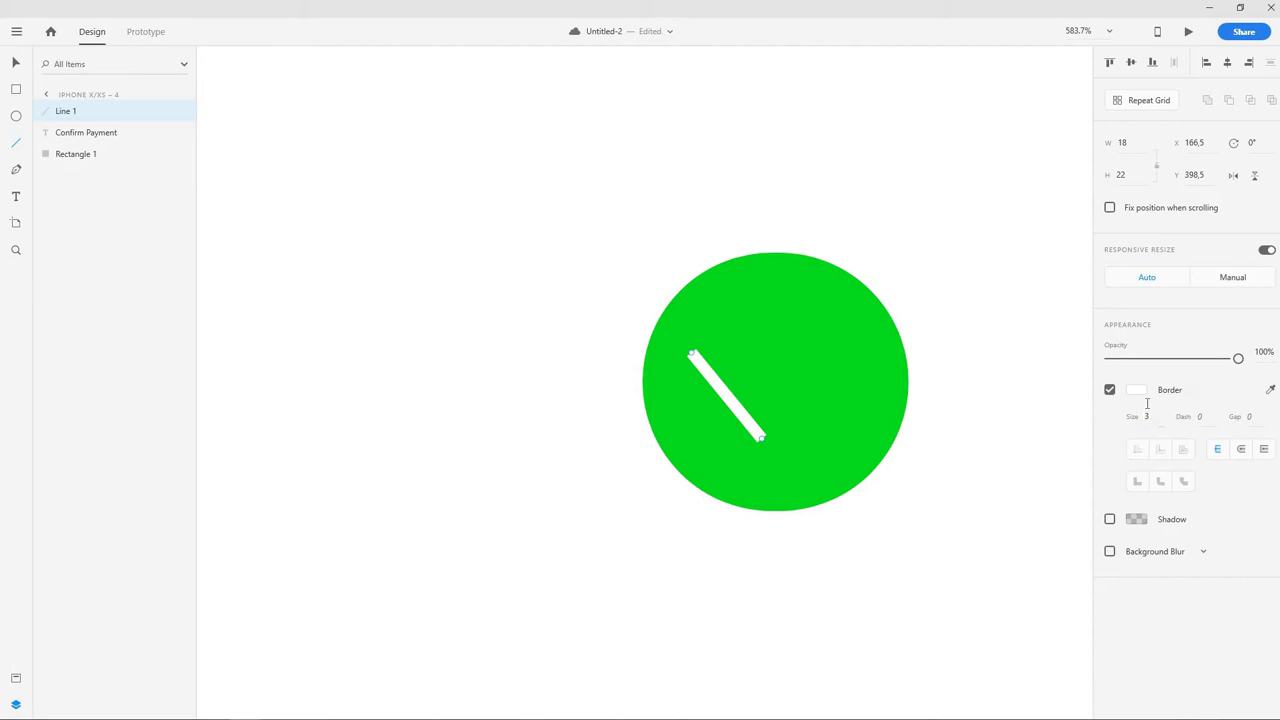
drag(1147, 416, 1120, 440)
click(17, 66)
mouse_move(737, 420)
mouse_down()
mouse_move(740, 409)
mouse_move(737, 428)
mouse_move(723, 414)
mouse_up()
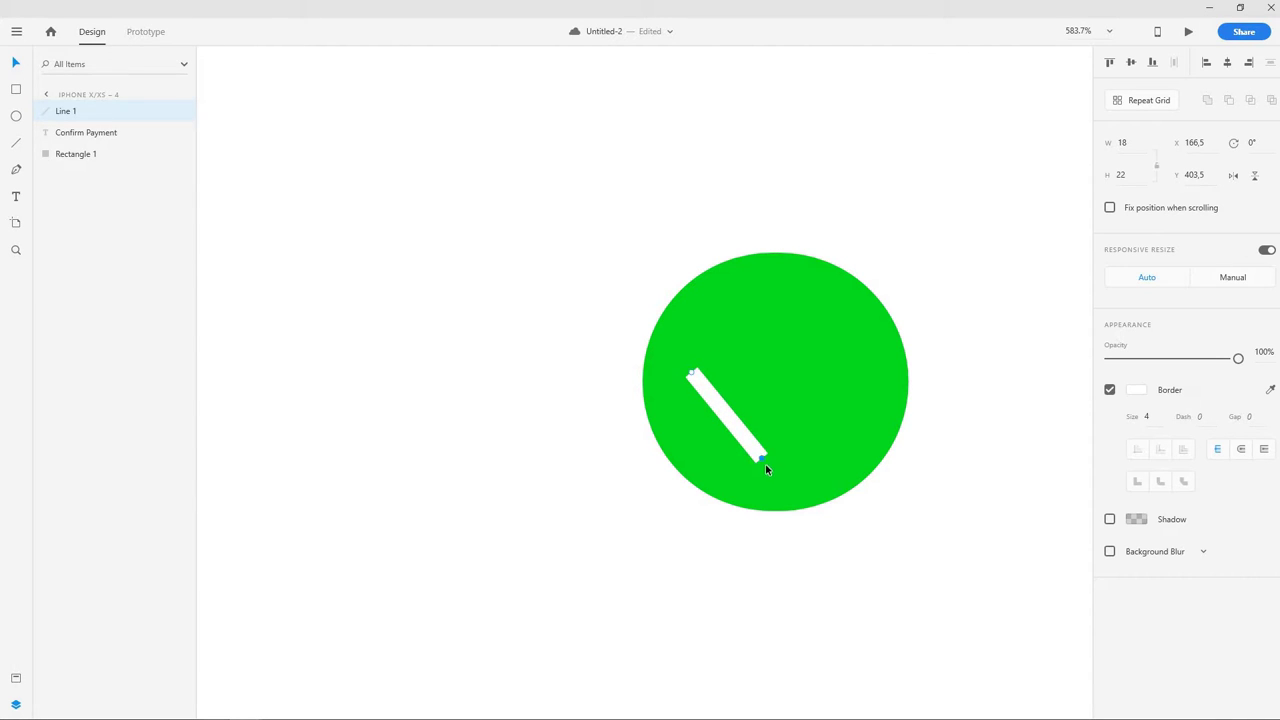
shift+click(761, 458)
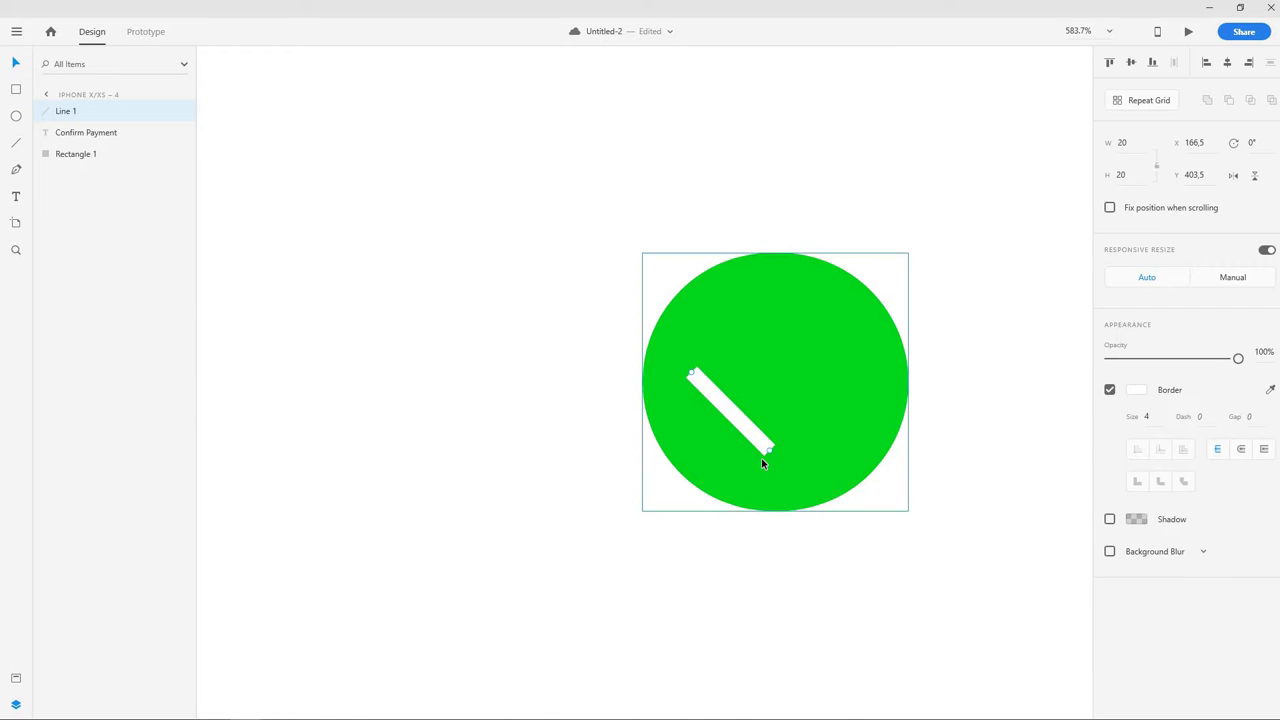
key(ctrl+z)
key(alt)
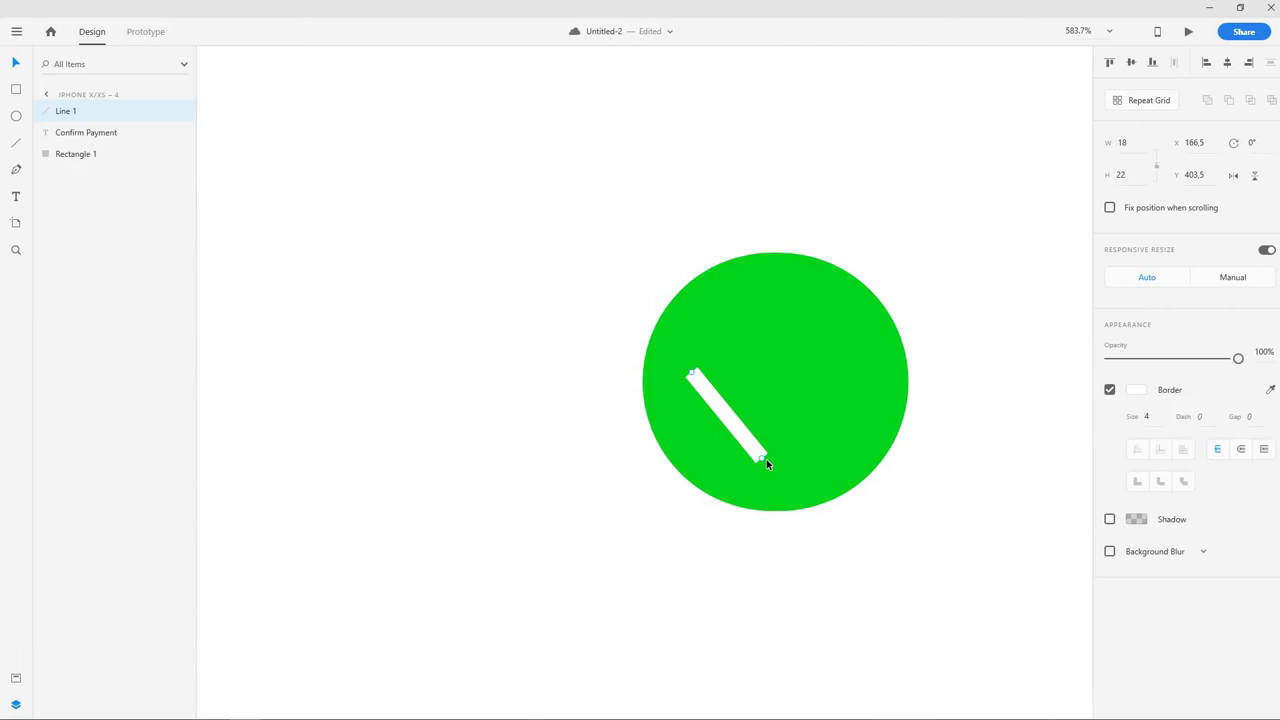
Step: Collapse the white line into its upper end point so its width and height are both 0
drag(761, 458, 697, 380)
drag(695, 380, 692, 378)
drag(694, 372, 697, 378)
key(Tab)
text(0)
key(Return)
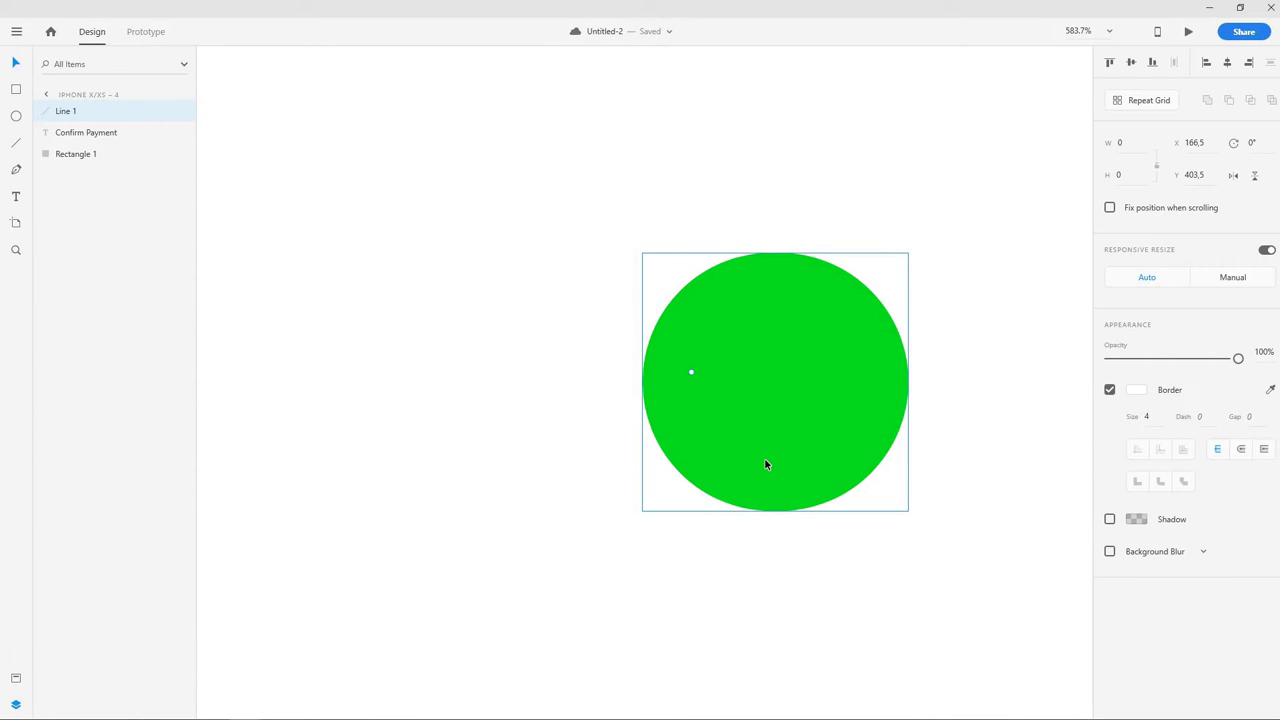
Step: Duplicate the iPhone X/XS – 4 artboard with the collapsed line on its circle
scroll(811, 420, down, 1)
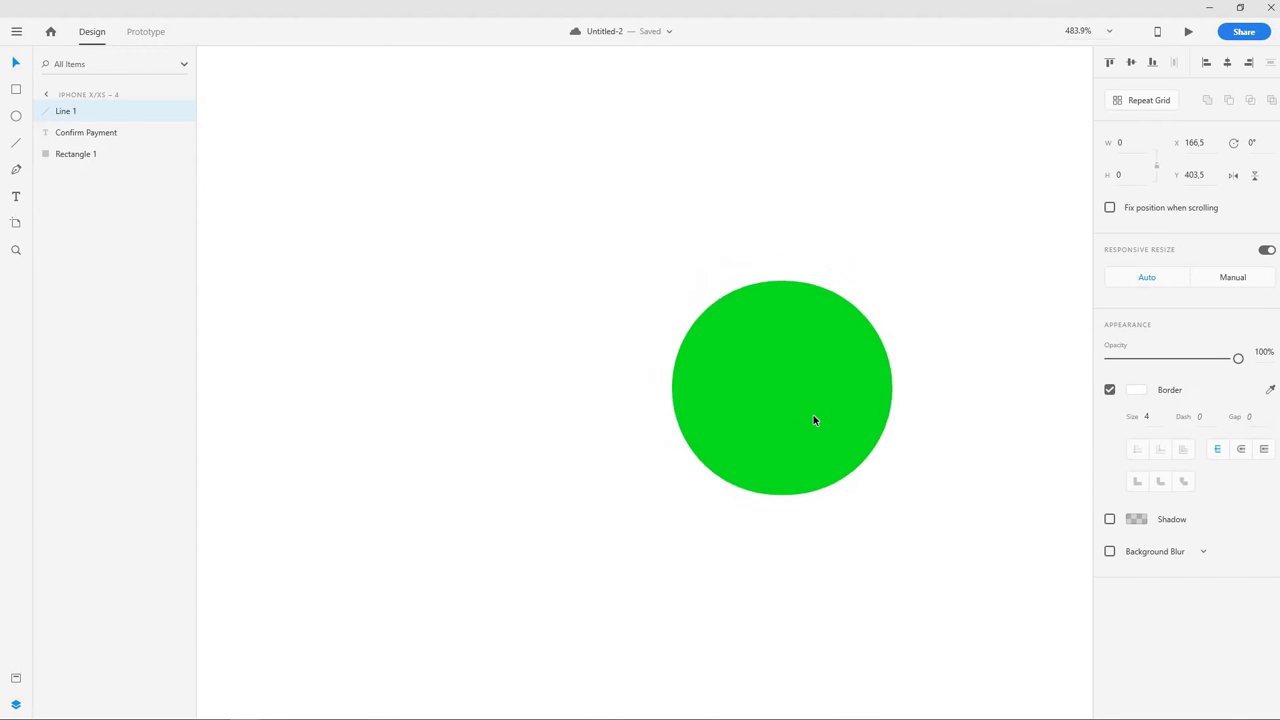
scroll(811, 420, up, 3)
scroll(806, 420, down, 10)
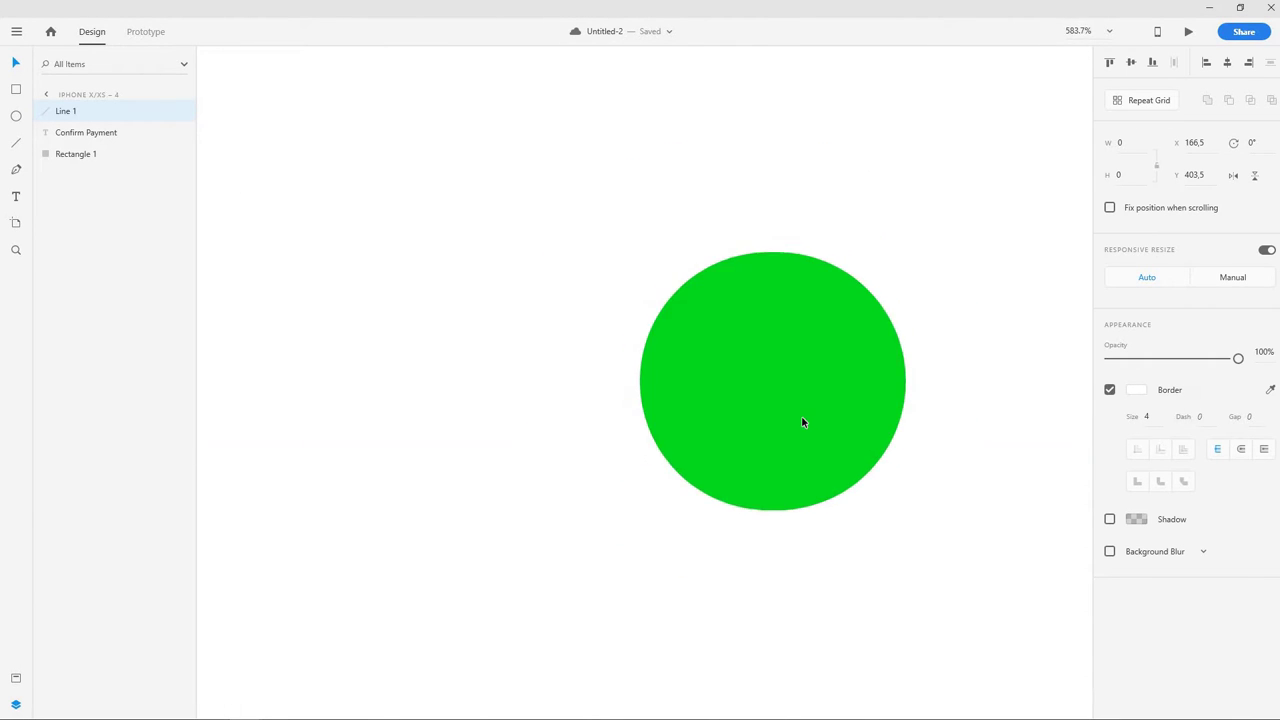
click(709, 150)
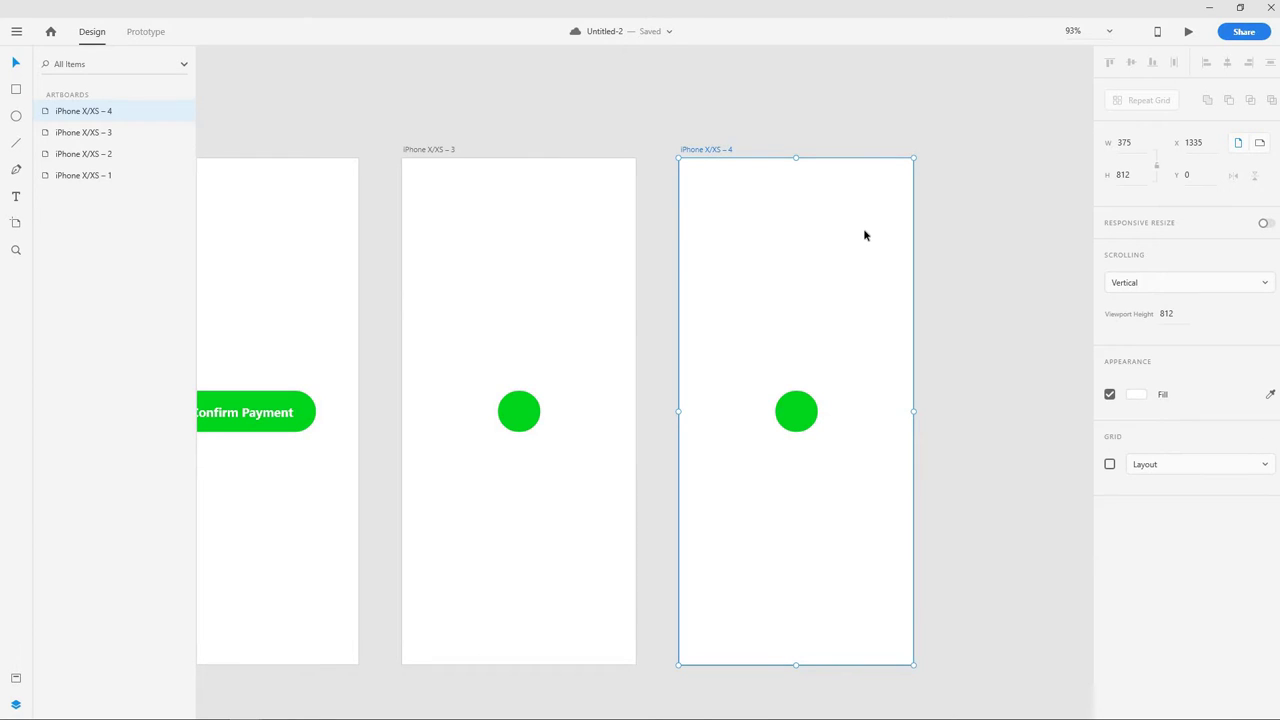
key(ctrl+d)
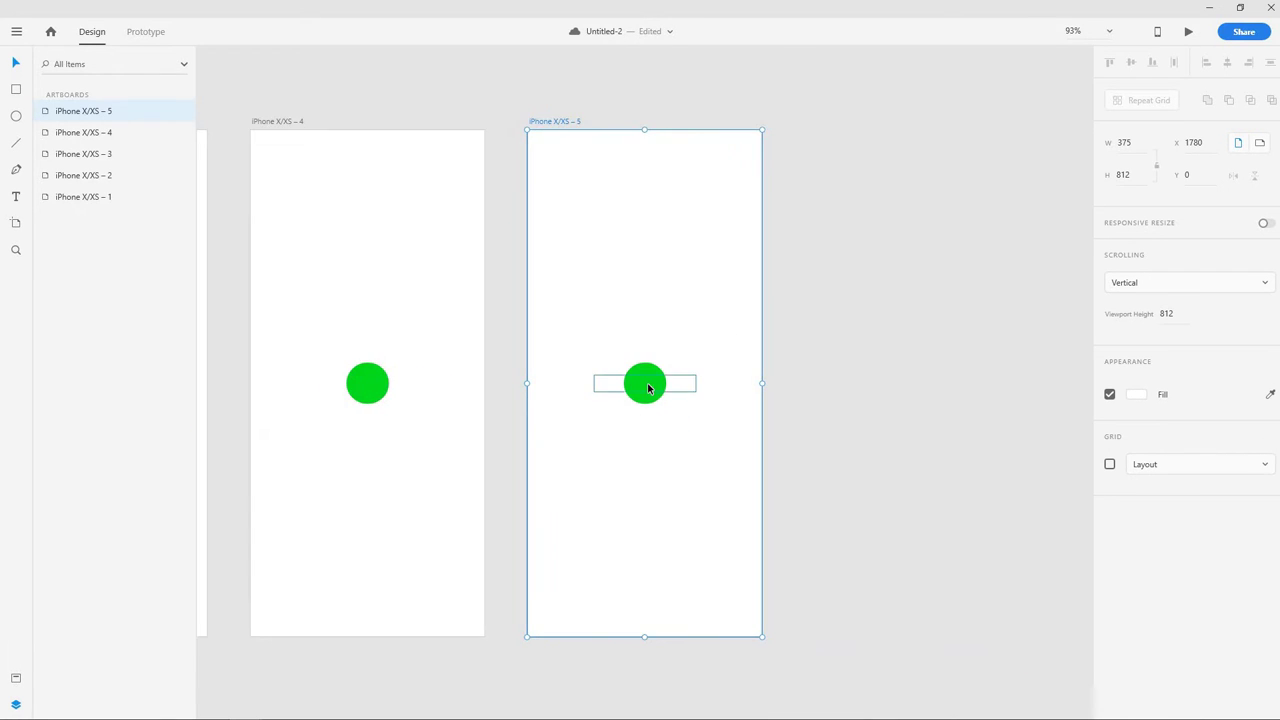
Step: Try to give the collapsed Line 1 on the iPhone X/XS – 5 artboard a width and height of 20
scroll(646, 382, up, 3)
scroll(647, 389, up, 4)
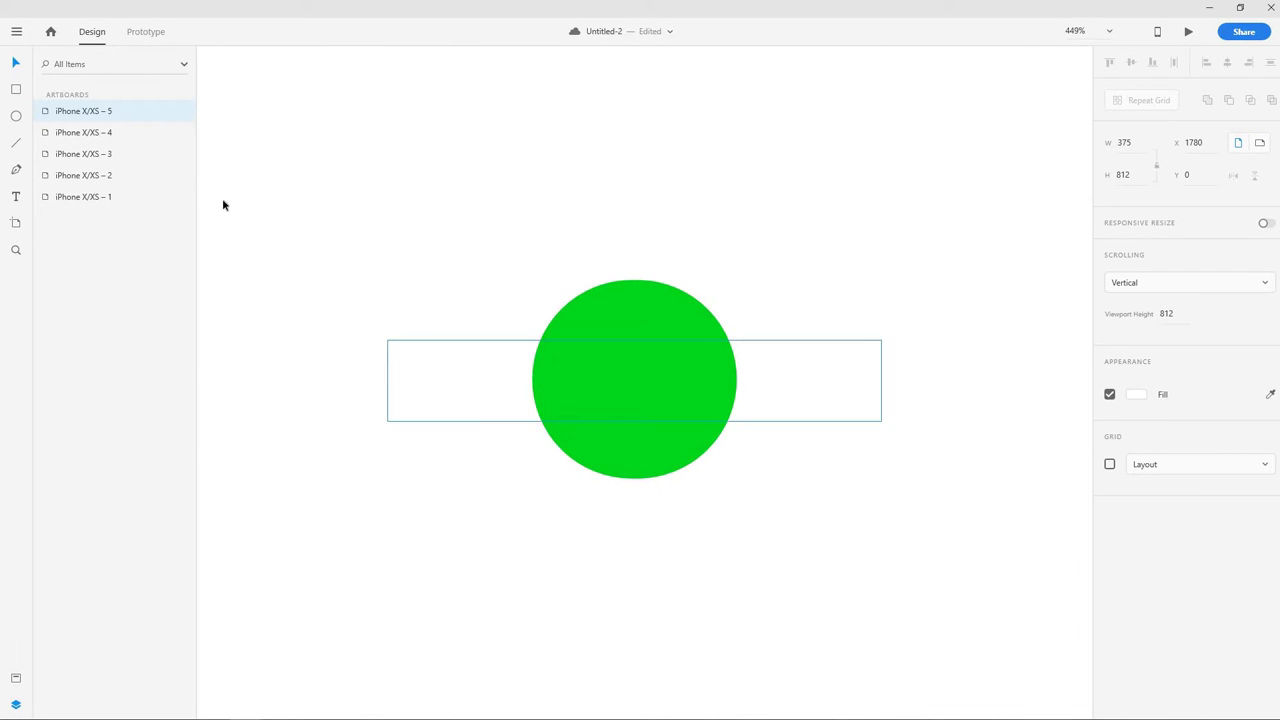
click(588, 378)
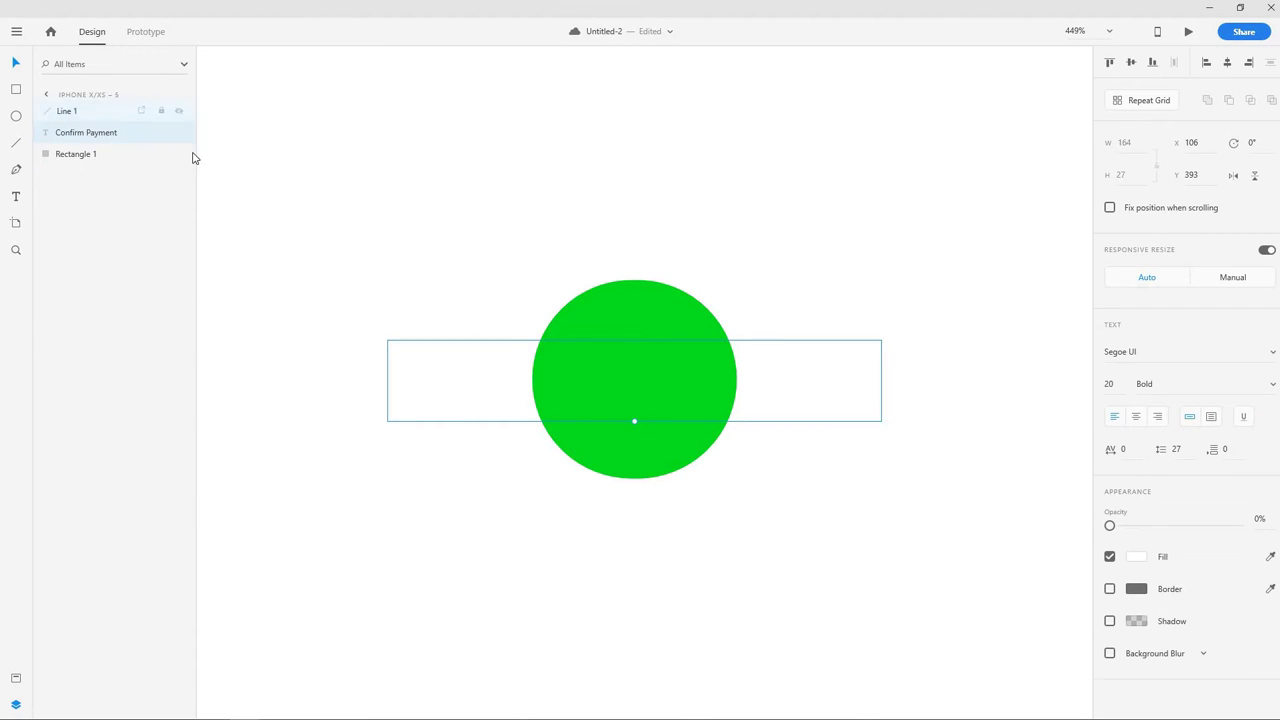
click(568, 370)
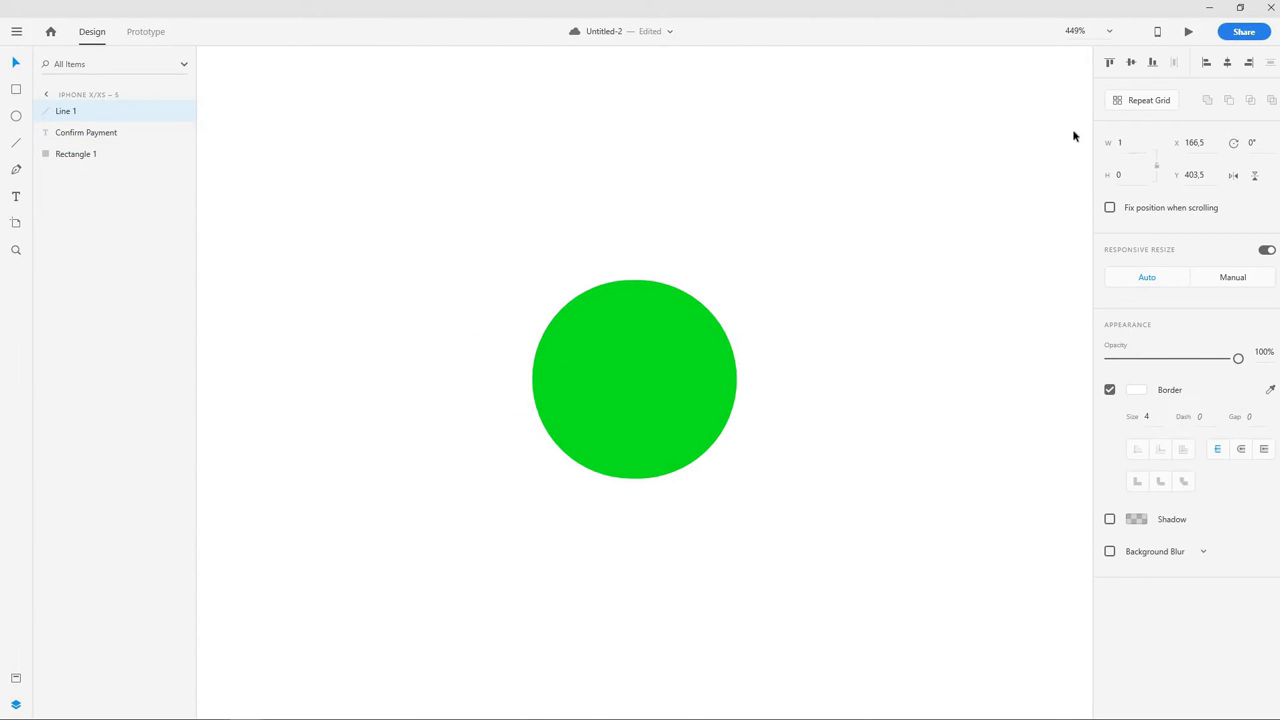
drag(1124, 143, 1120, 80)
text(20)
key(Return)
text(10)
click(1125, 176)
text(20)
key(Return)
click(569, 377)
Step: Stretch Line 1 on iPhone X/XS – 5 diagonally down from its start point to about 18 by 20 as the checkmark's short stroke
scroll(564, 370, up, 1)
scroll(564, 371, up, 5)
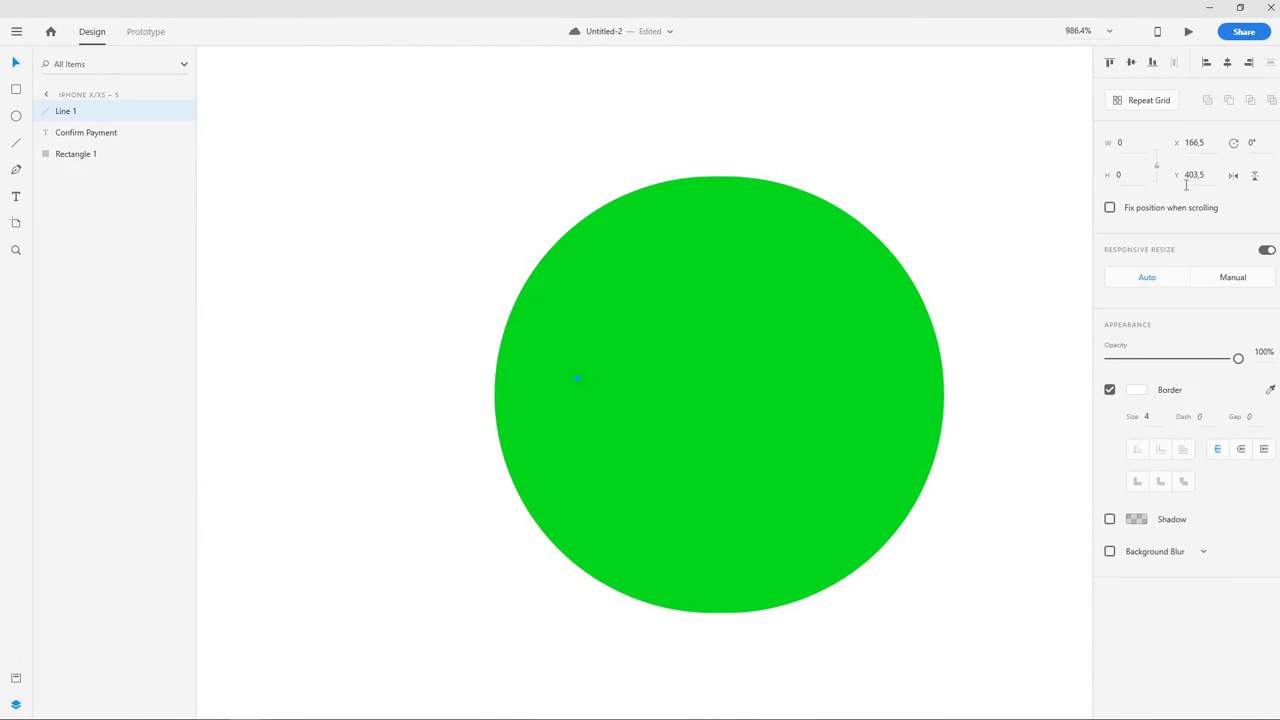
click(1128, 143)
text(3)
click(1138, 143)
text(9)
key(Return)
click(577, 379)
drag(623, 428, 693, 522)
drag(649, 446, 692, 510)
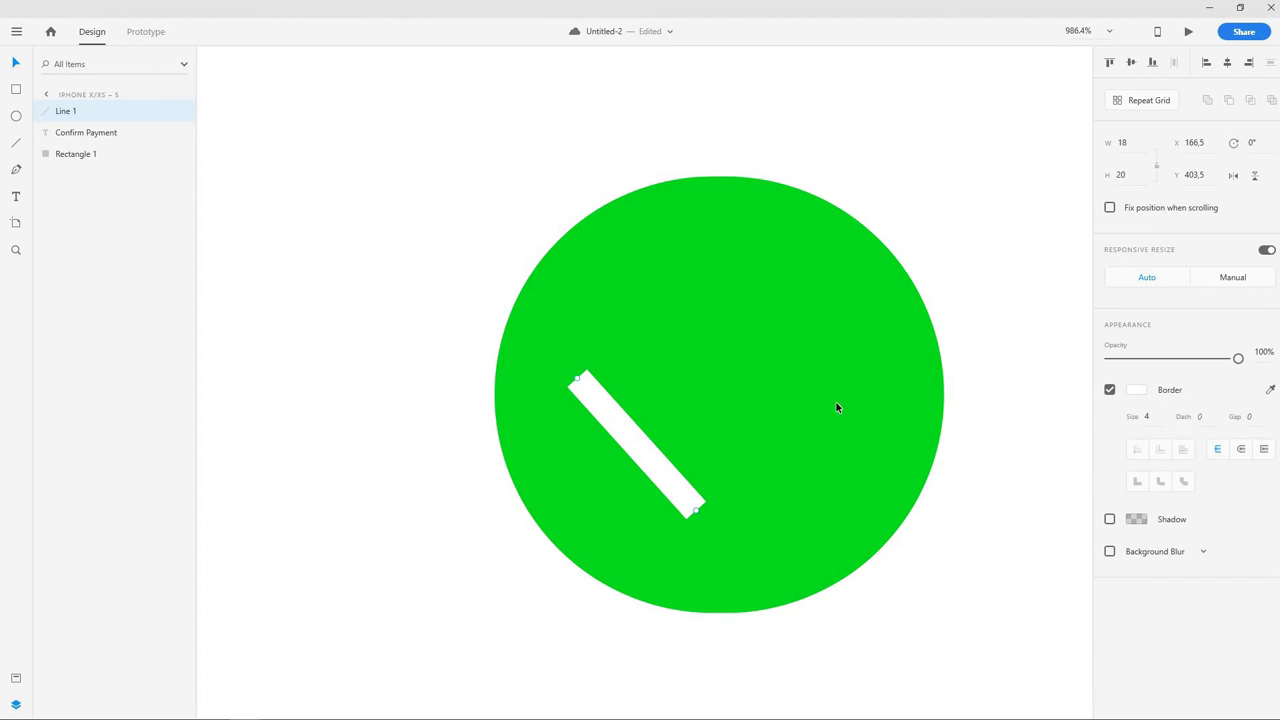
Step: Switch to prototyping mode and deselect the checkmark line
scroll(794, 370, up, 2)
scroll(790, 372, down, 10)
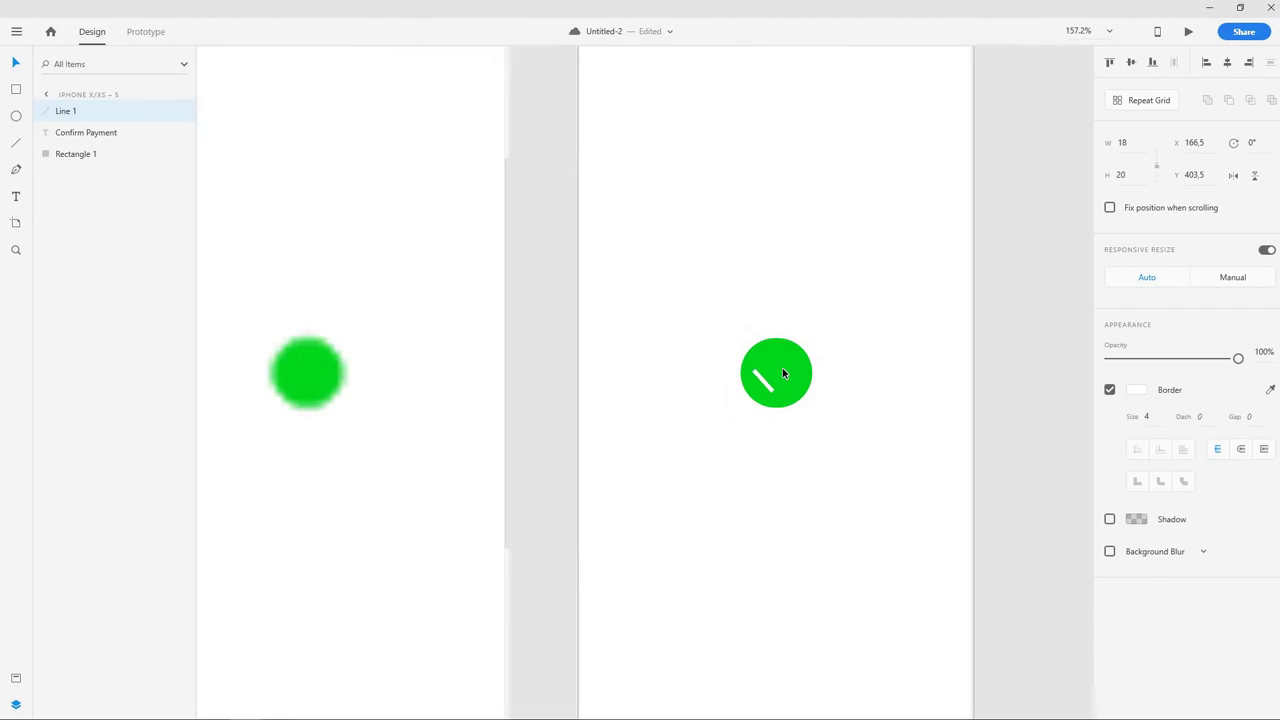
scroll(791, 383, up, 9)
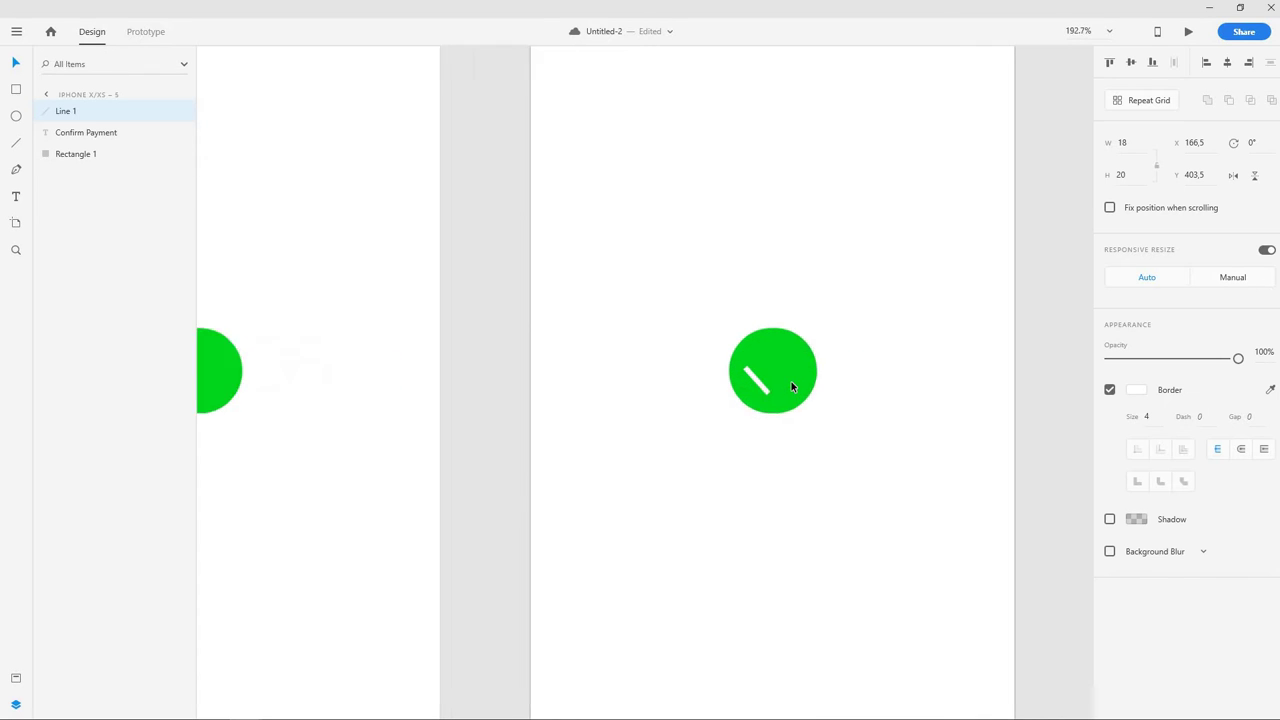
scroll(791, 387, up, 2)
scroll(786, 209, down, 8)
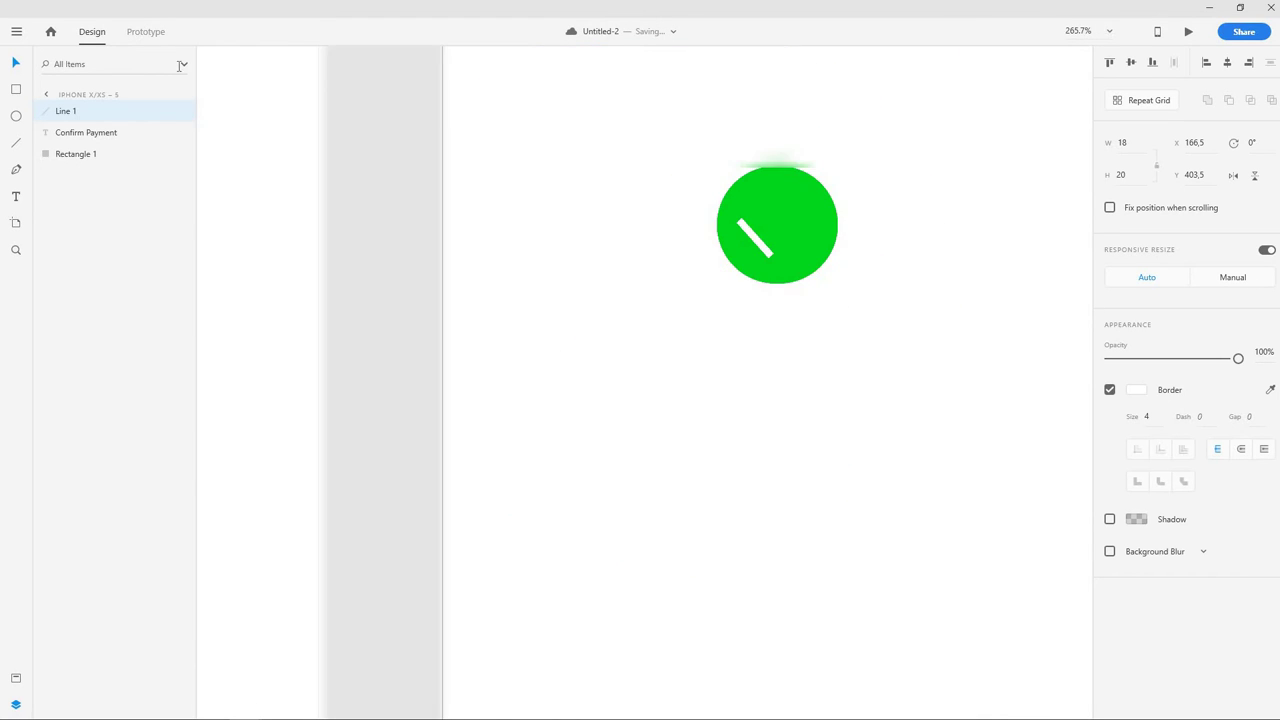
click(146, 31)
scroll(405, 153, down, 5)
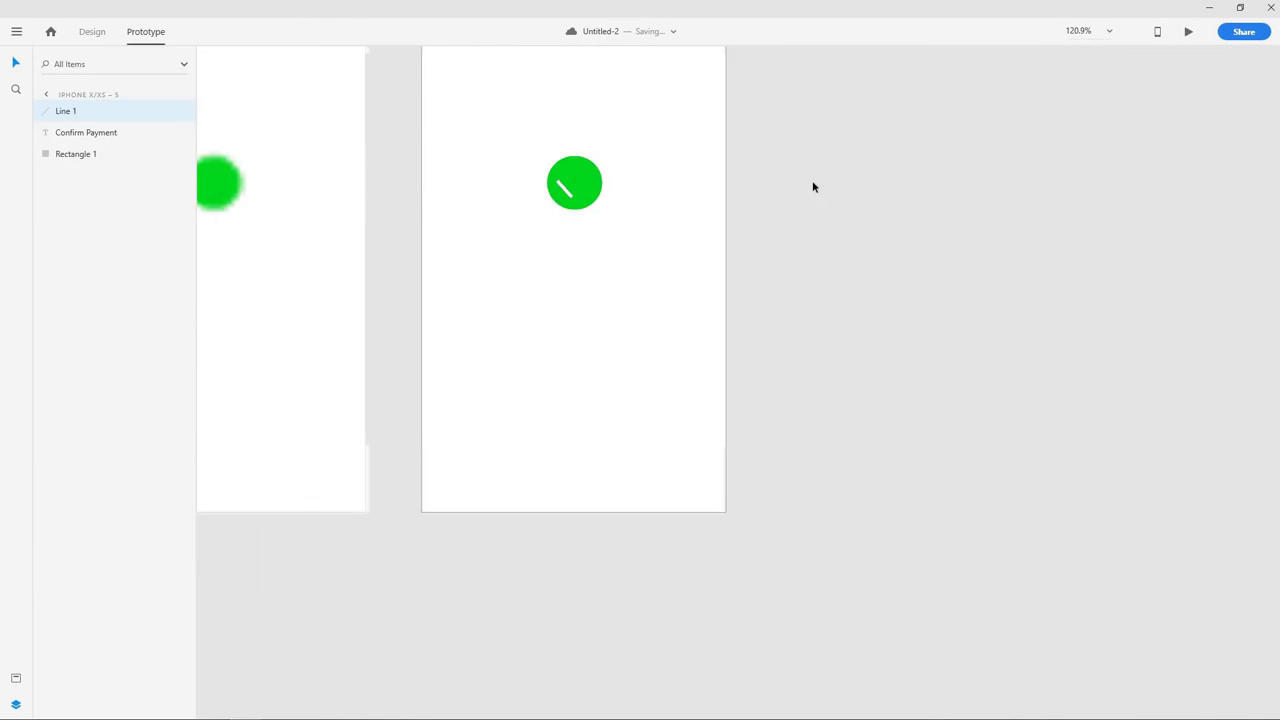
click(660, 238)
drag(800, 219, 986, 331)
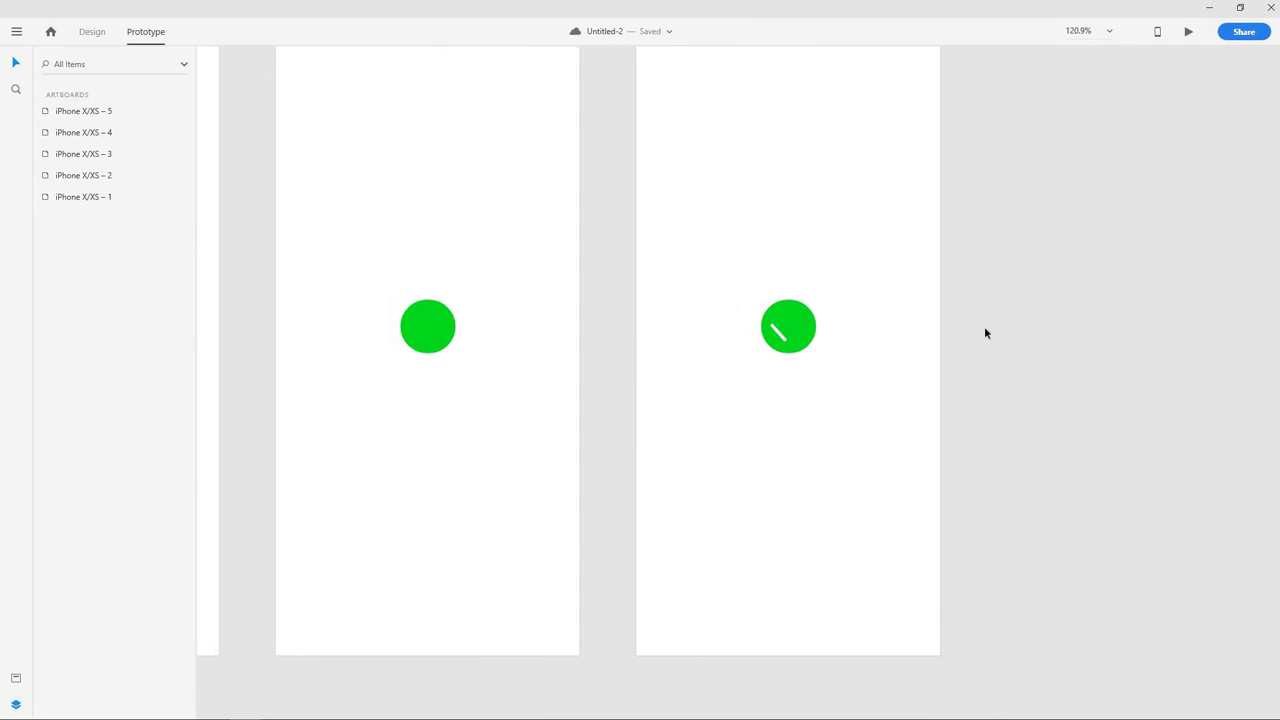
scroll(986, 331, down, 5)
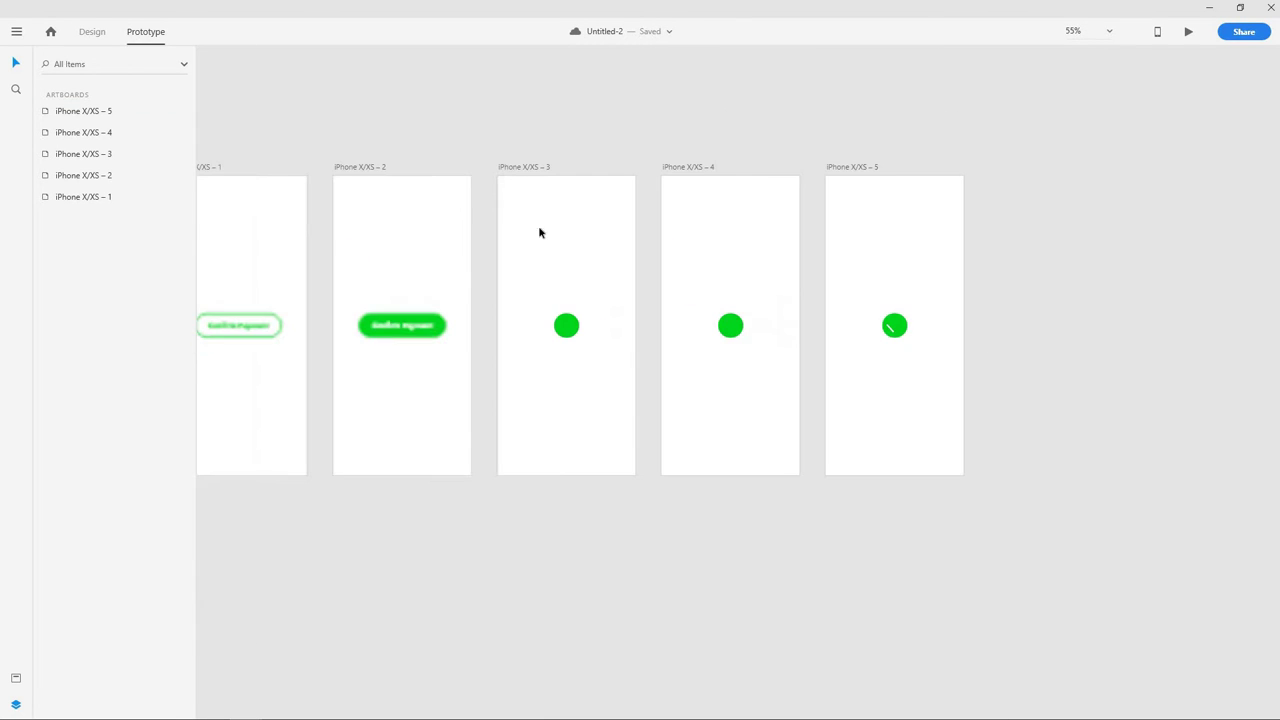
Step: Link the iPhone X/XS – 3 artboard to iPhone X/XS – 4 with a Time trigger, 0 s delay, Auto-Animate and Ease Out easing
click(368, 166)
click(512, 172)
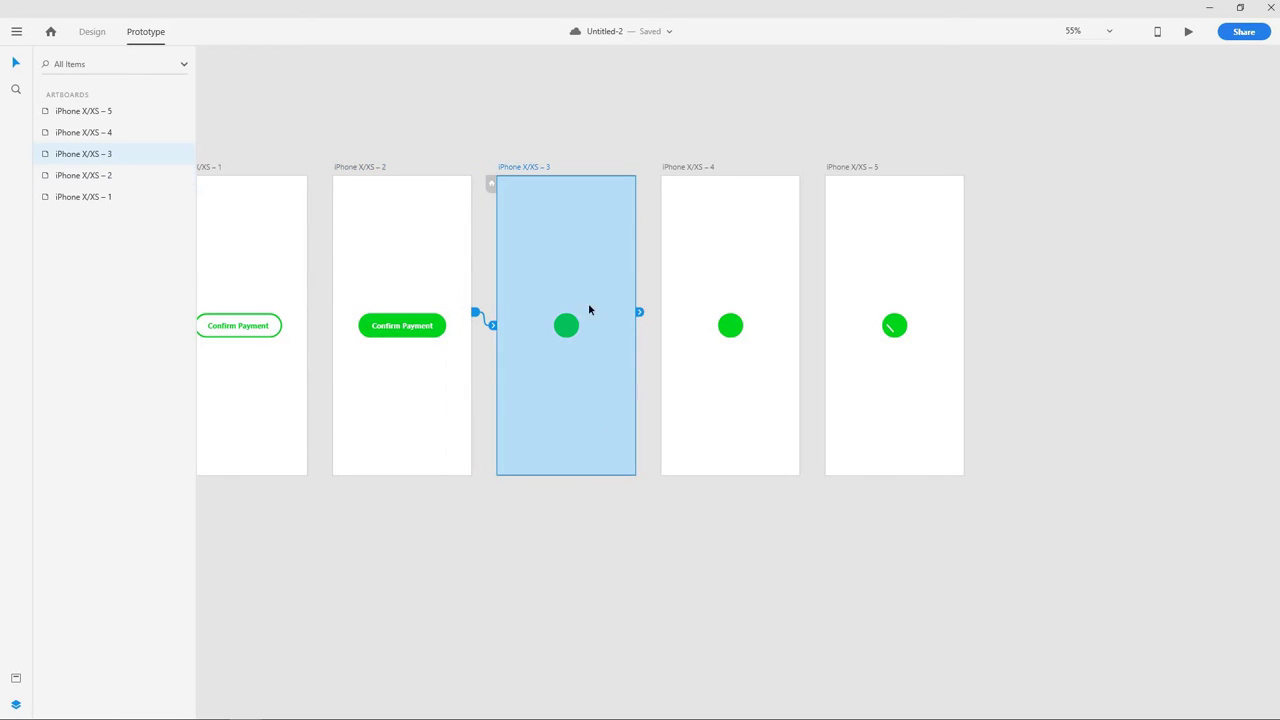
drag(638, 312, 709, 300)
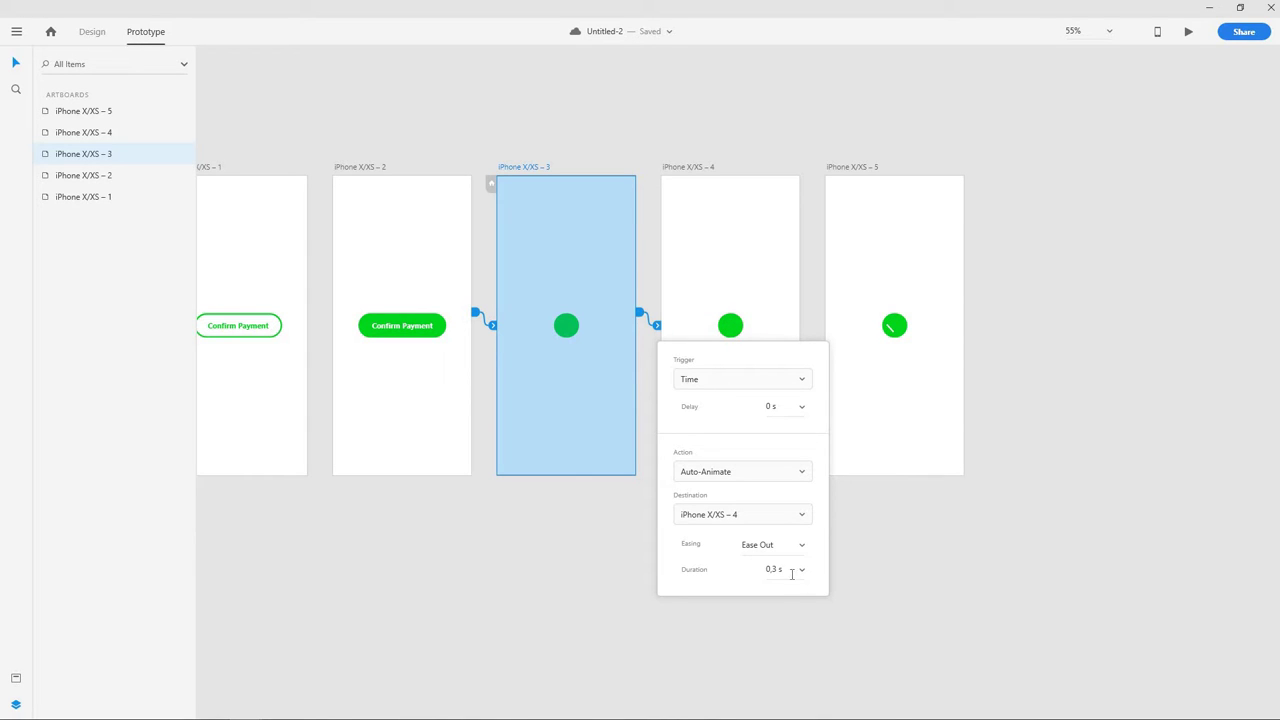
key(Down)
click(845, 540)
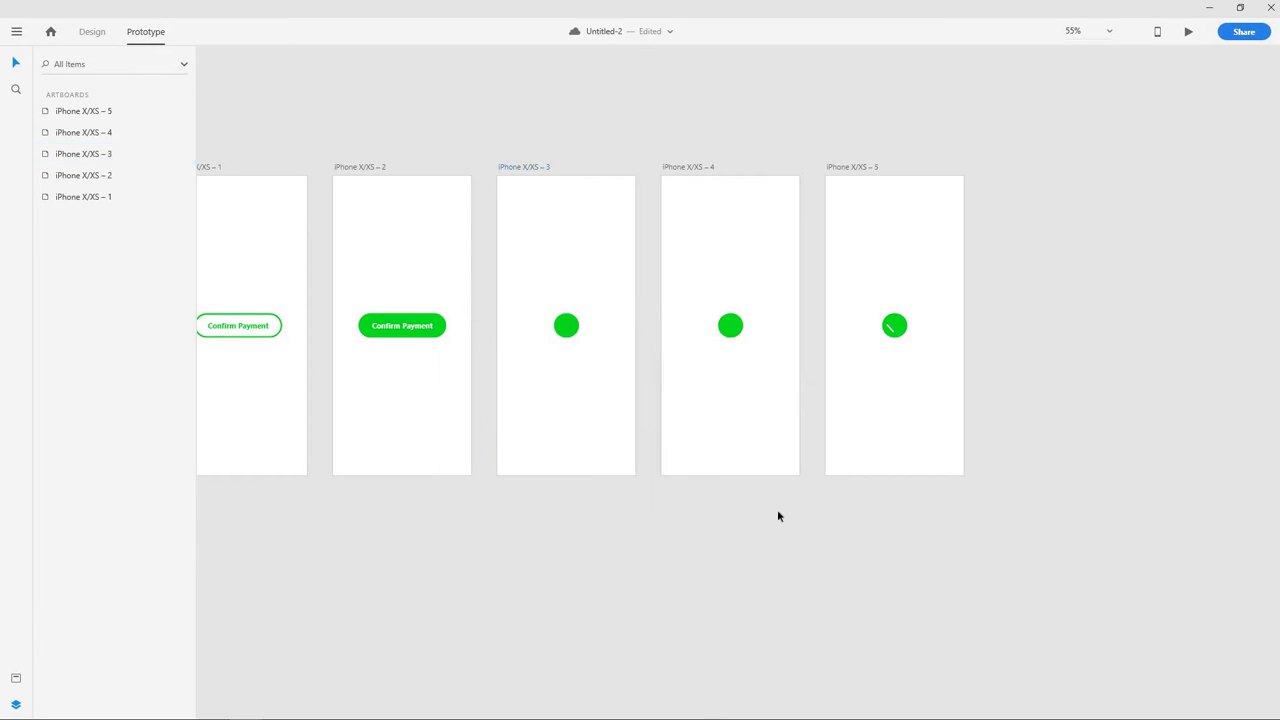
Step: Check the interaction settings of the link from iPhone X/XS – 3 to iPhone X/XS – 4
click(534, 167)
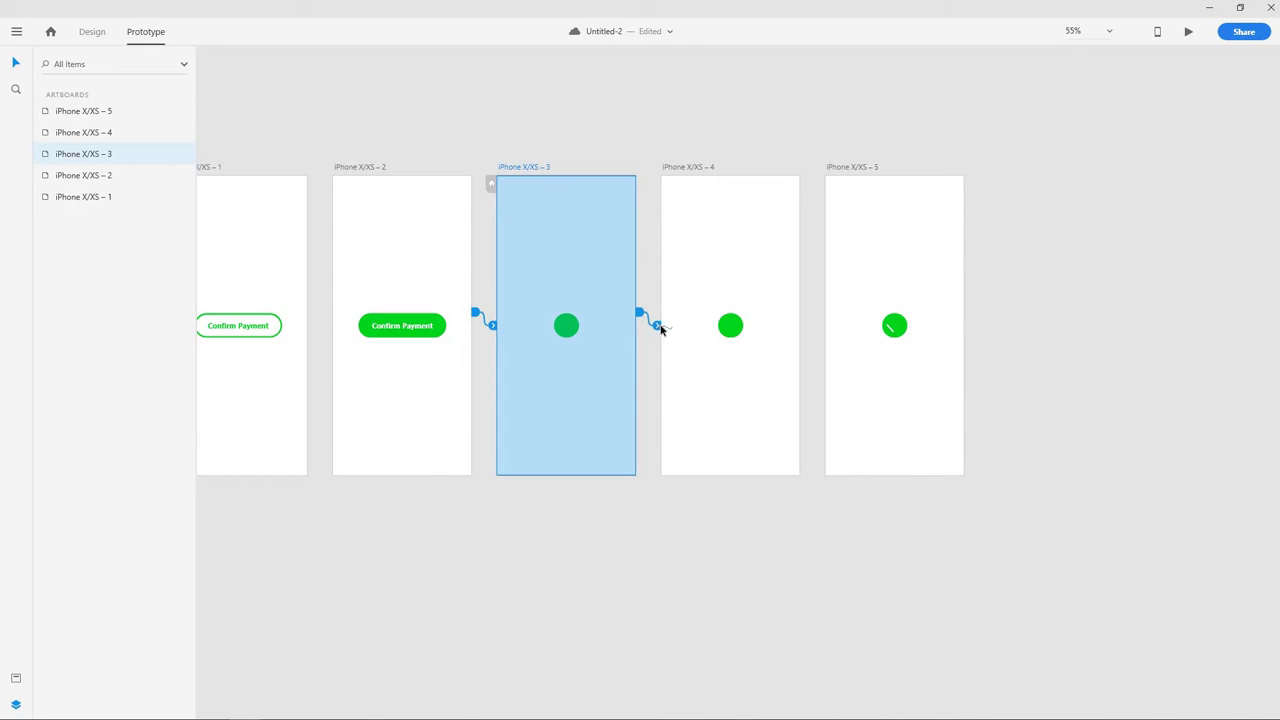
click(657, 326)
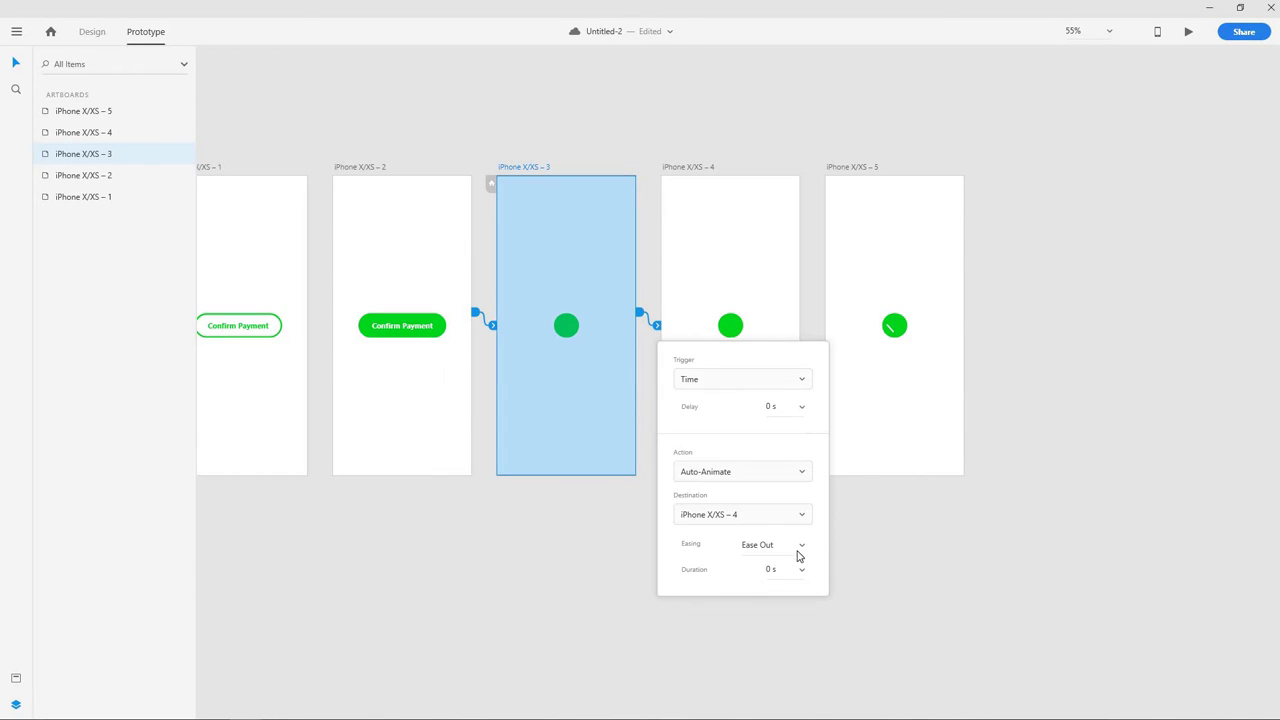
click(956, 535)
Step: Link iPhone X/XS – 4 to iPhone X/XS – 5 with a Time trigger, 0 s delay, Auto-Animate, Ease Out easing and 0.2 s duration
click(687, 168)
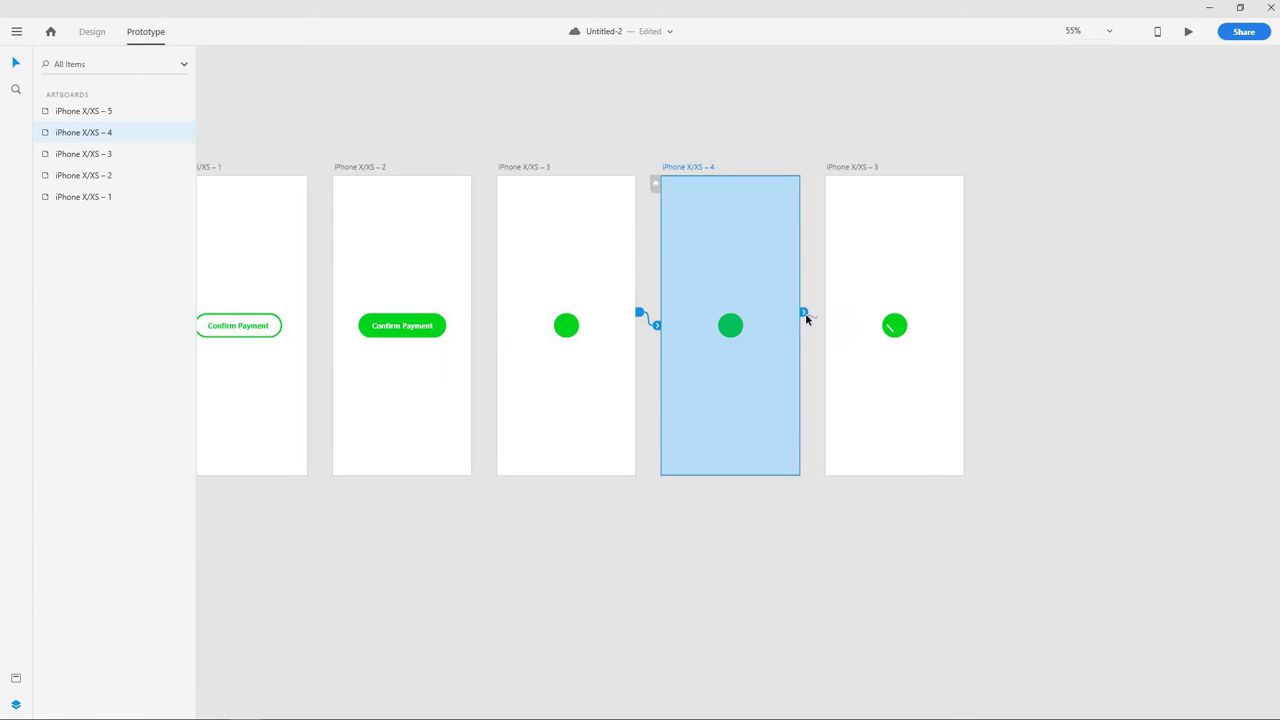
drag(803, 312, 908, 387)
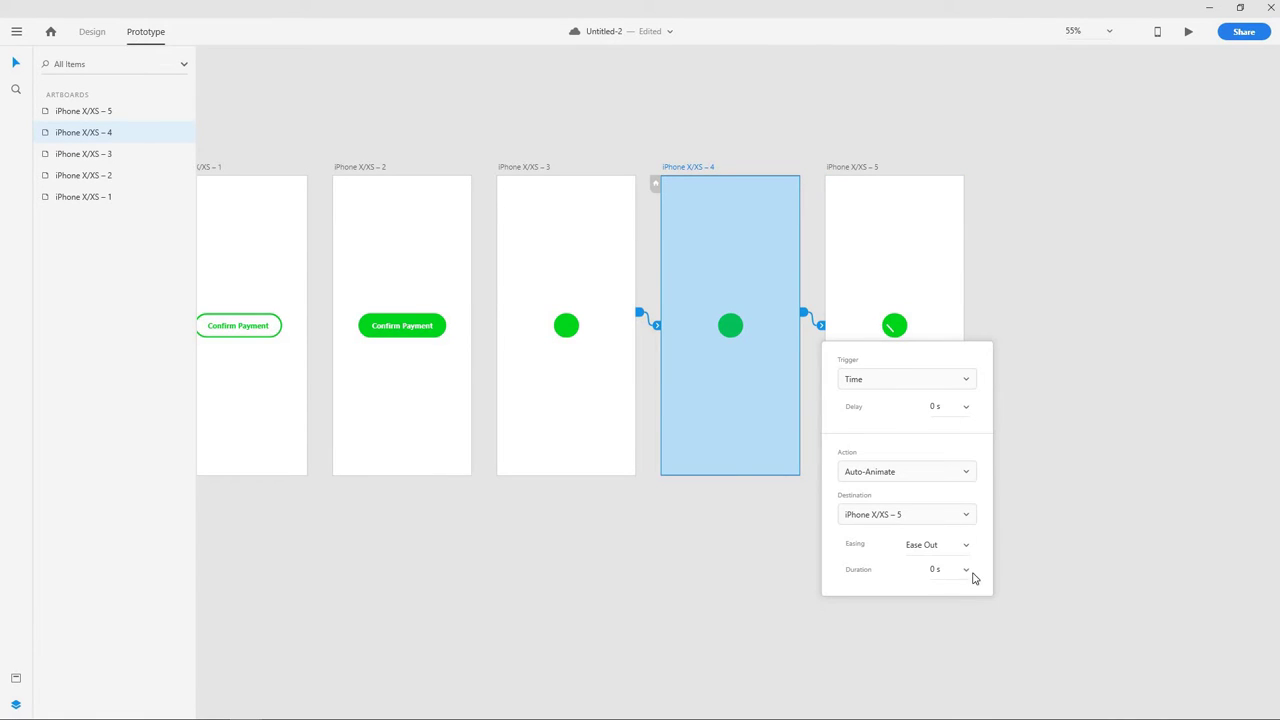
click(967, 575)
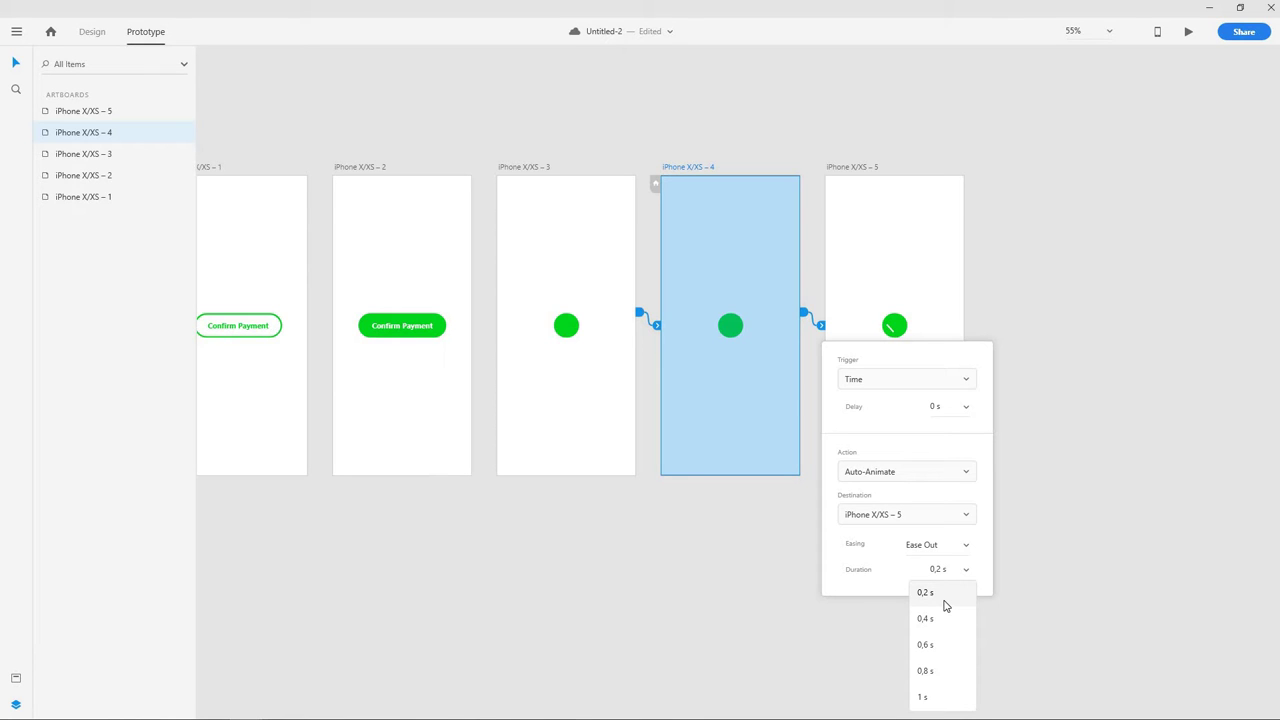
click(937, 598)
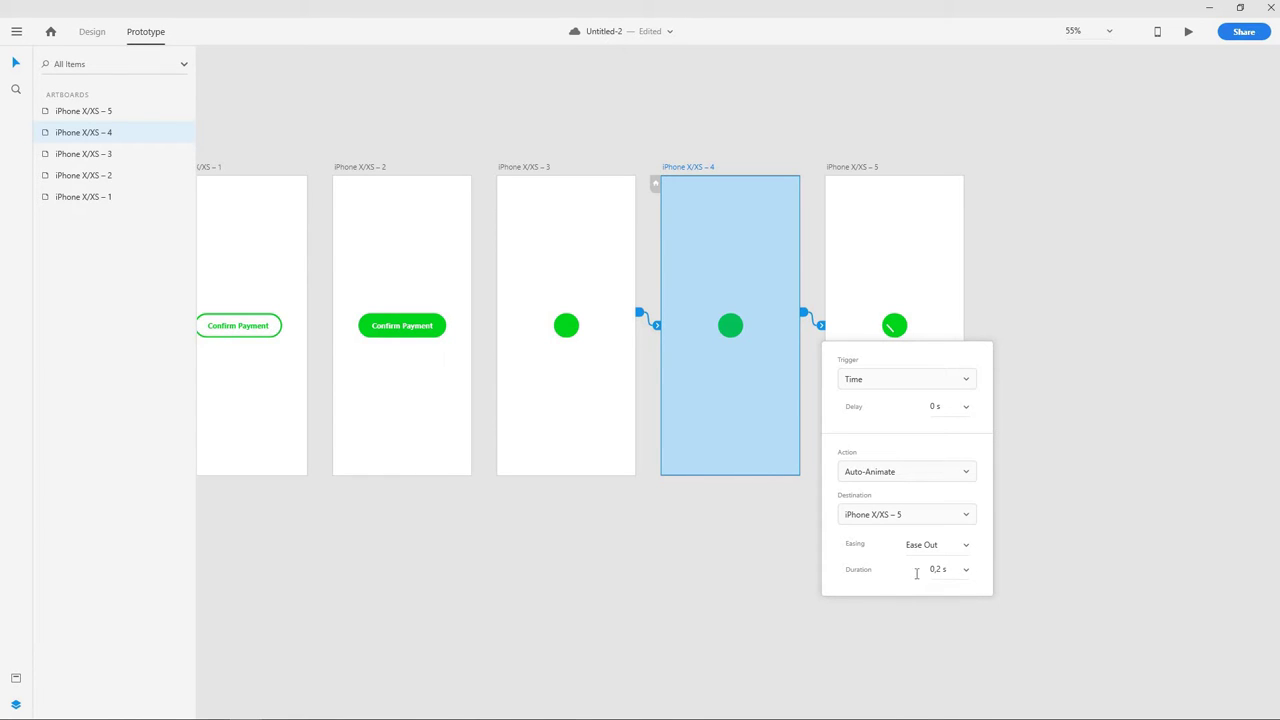
click(699, 110)
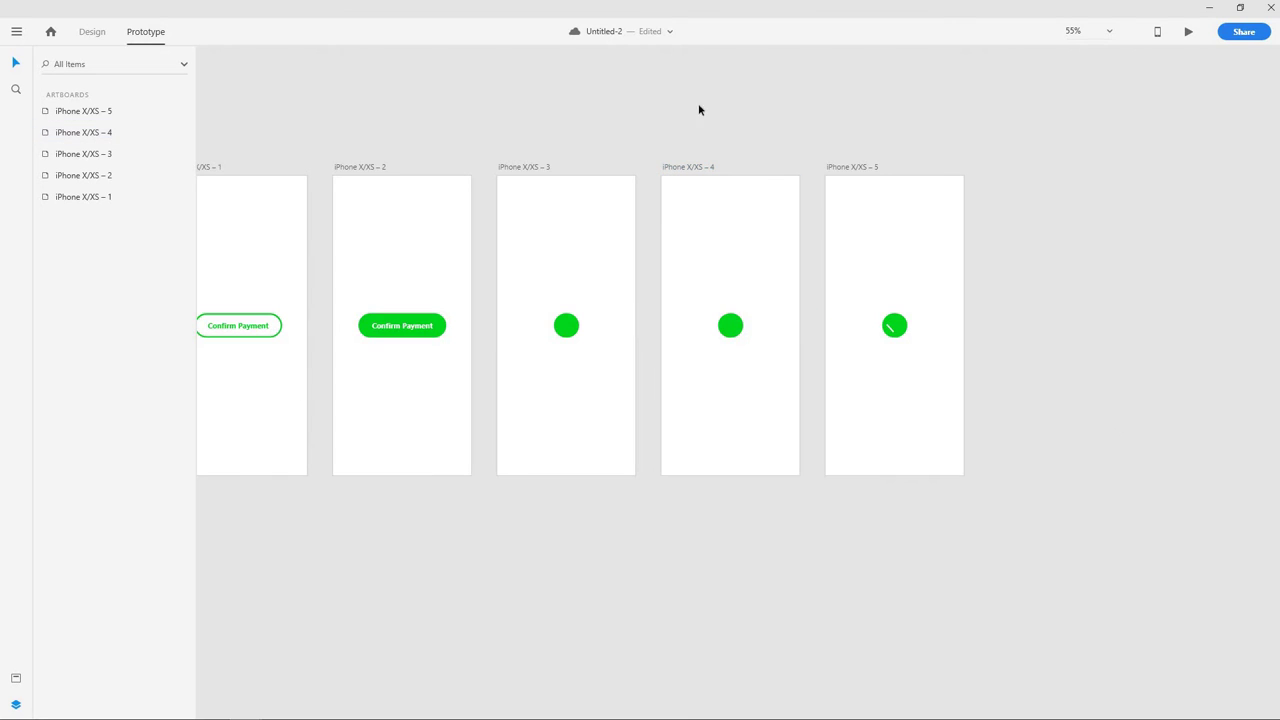
Step: Preview the prototype and play the Confirm Payment button's animation, closing the preview when done
click(1189, 32)
click(398, 336)
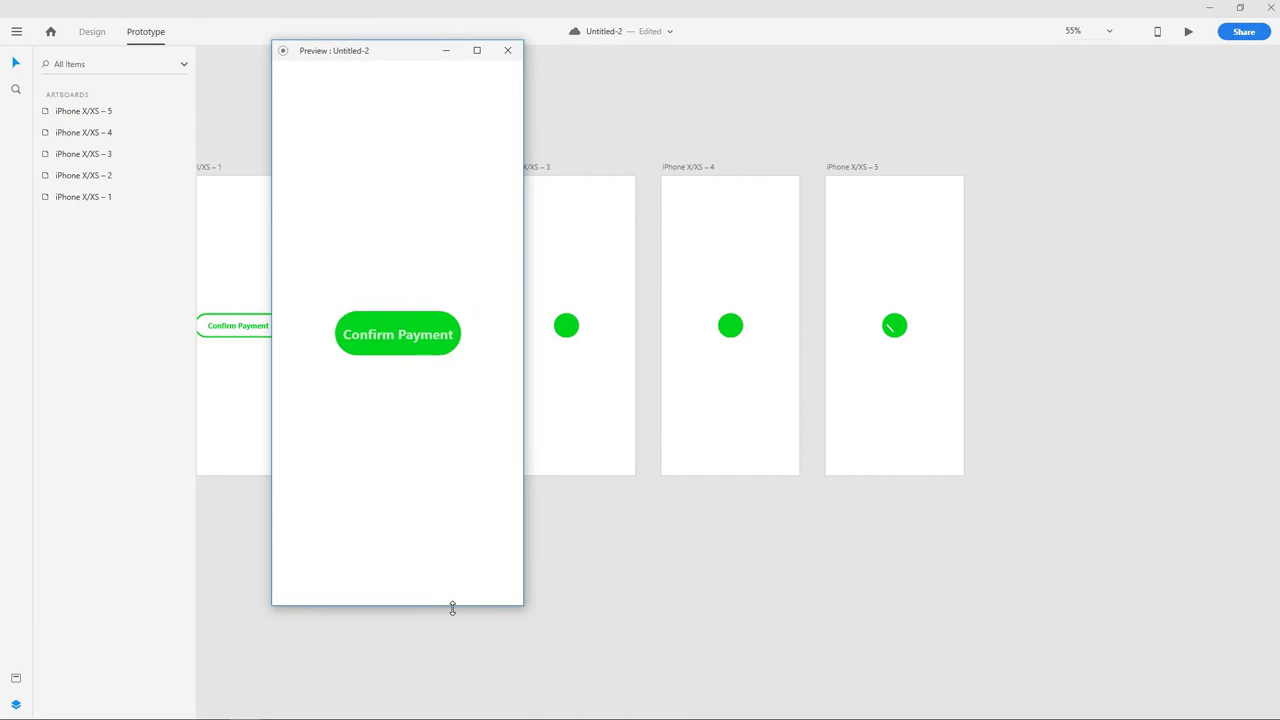
click(507, 50)
Step: Try a Transition action on the link from iPhone X/XS – 4 to iPhone X/XS – 5 and preview the prototype
click(796, 196)
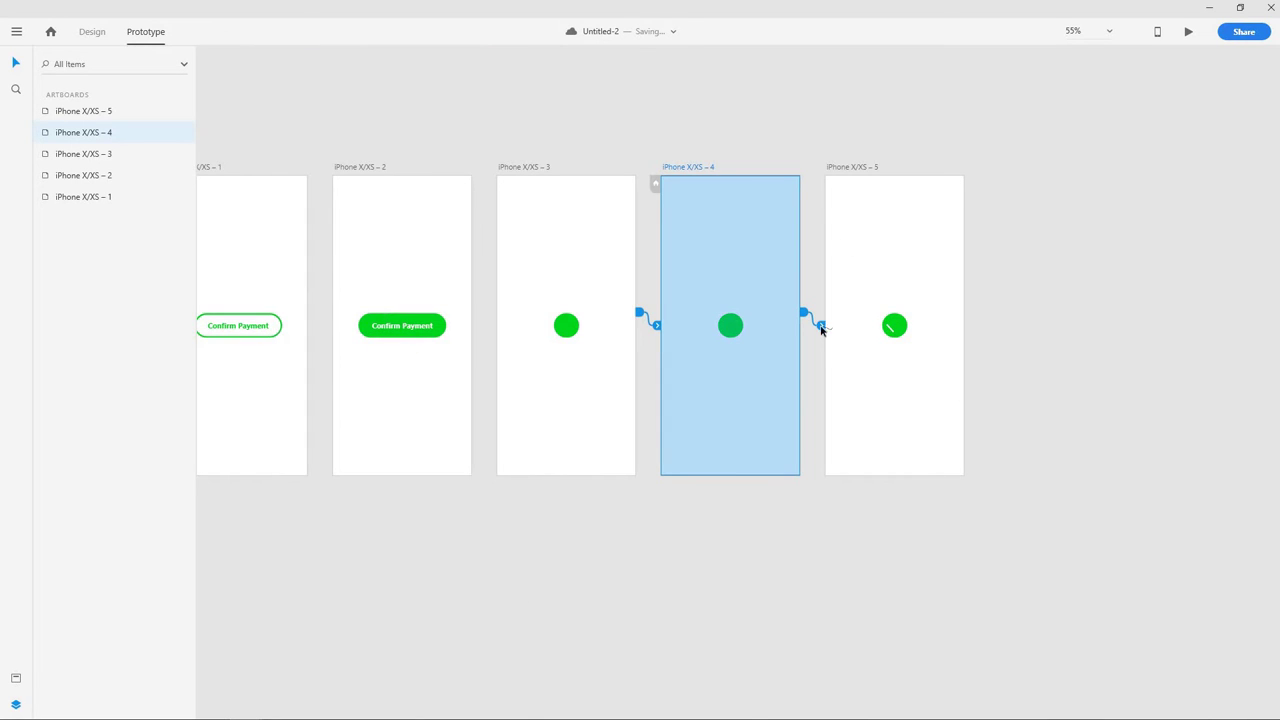
click(818, 331)
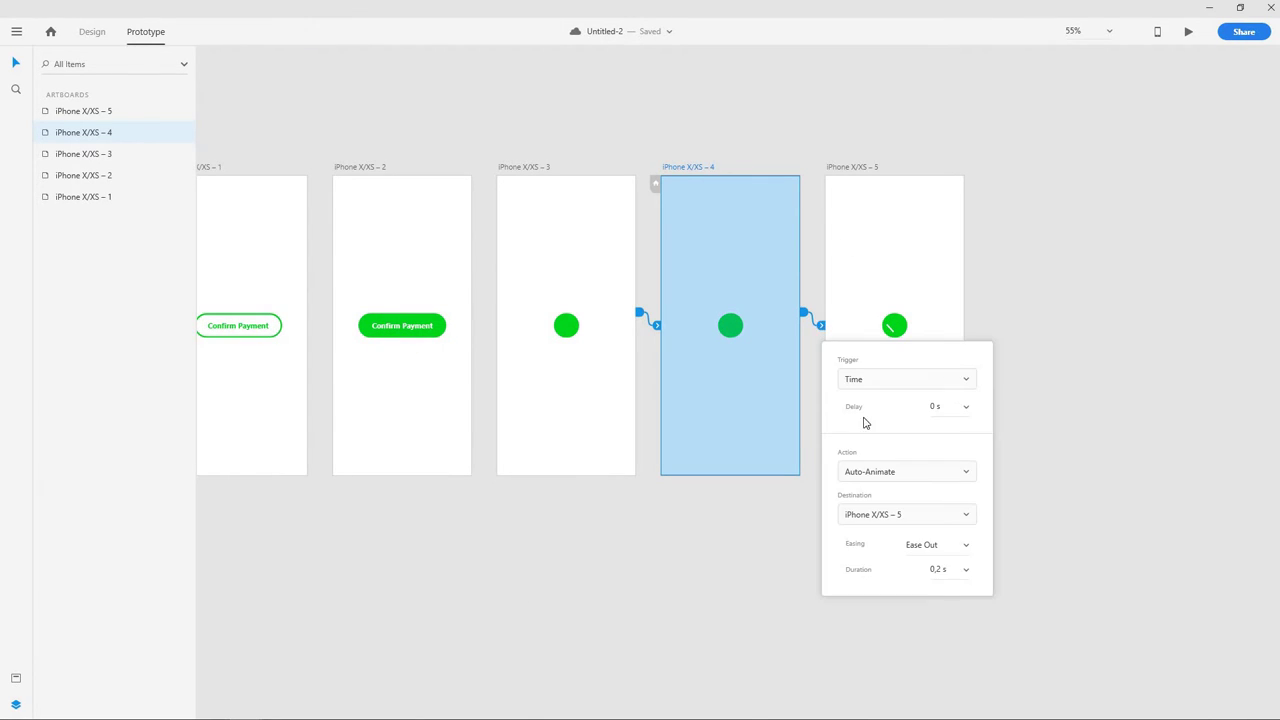
click(891, 471)
click(870, 494)
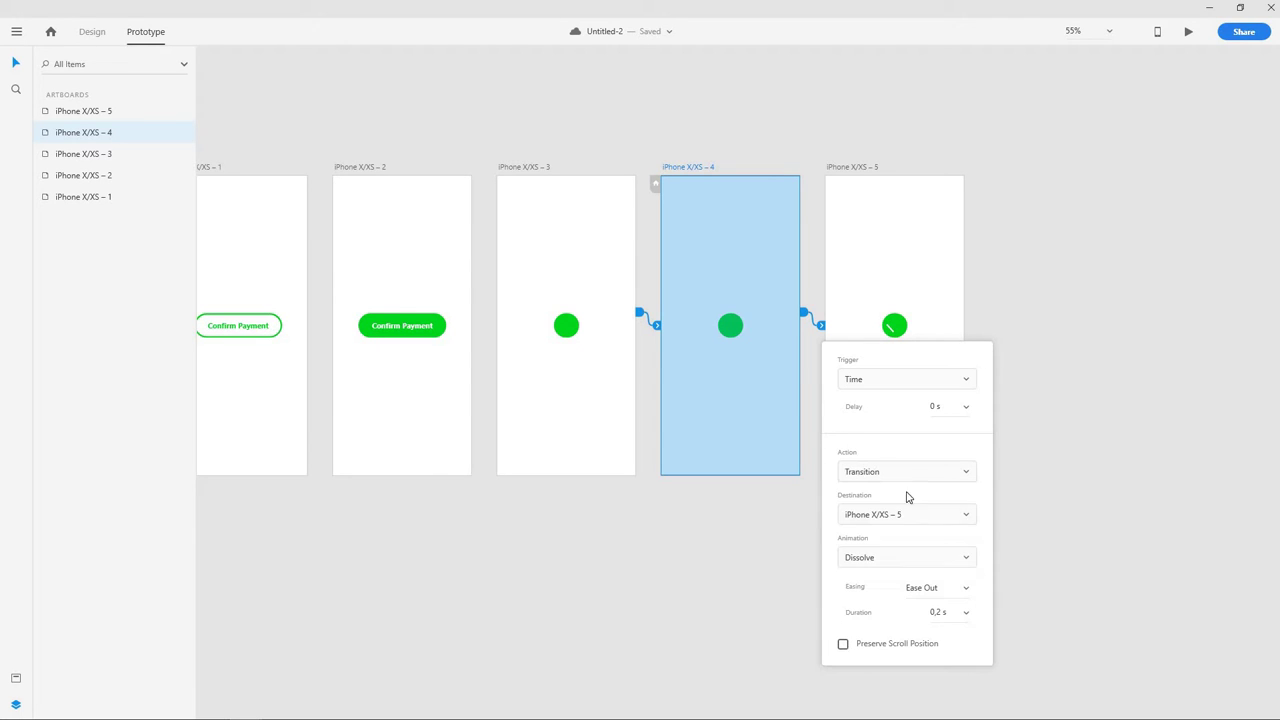
click(1068, 351)
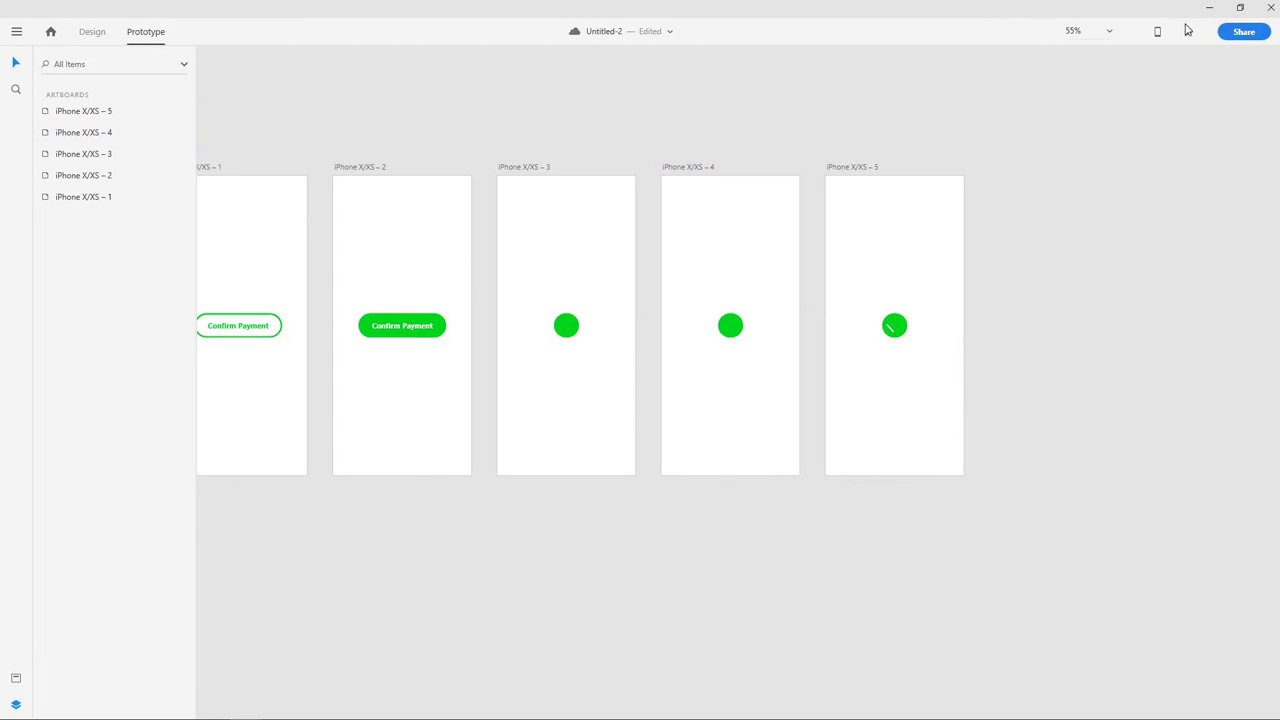
key(ctrl+Return)
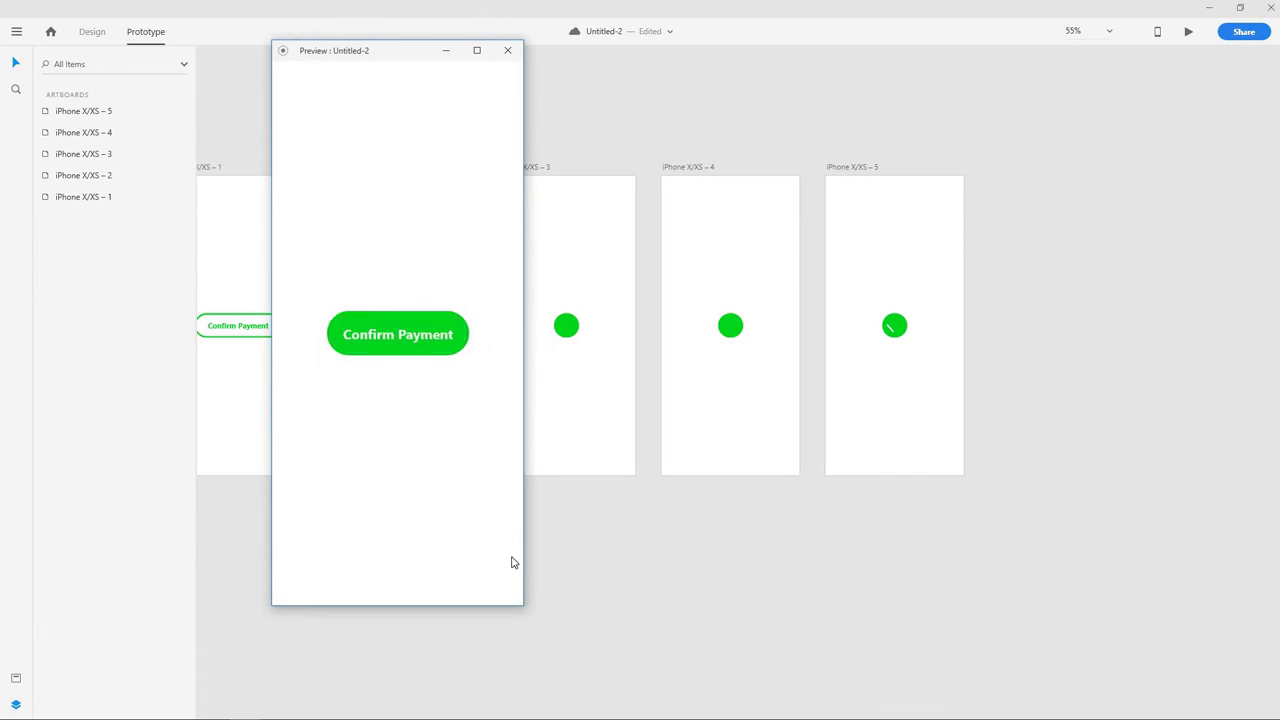
click(507, 50)
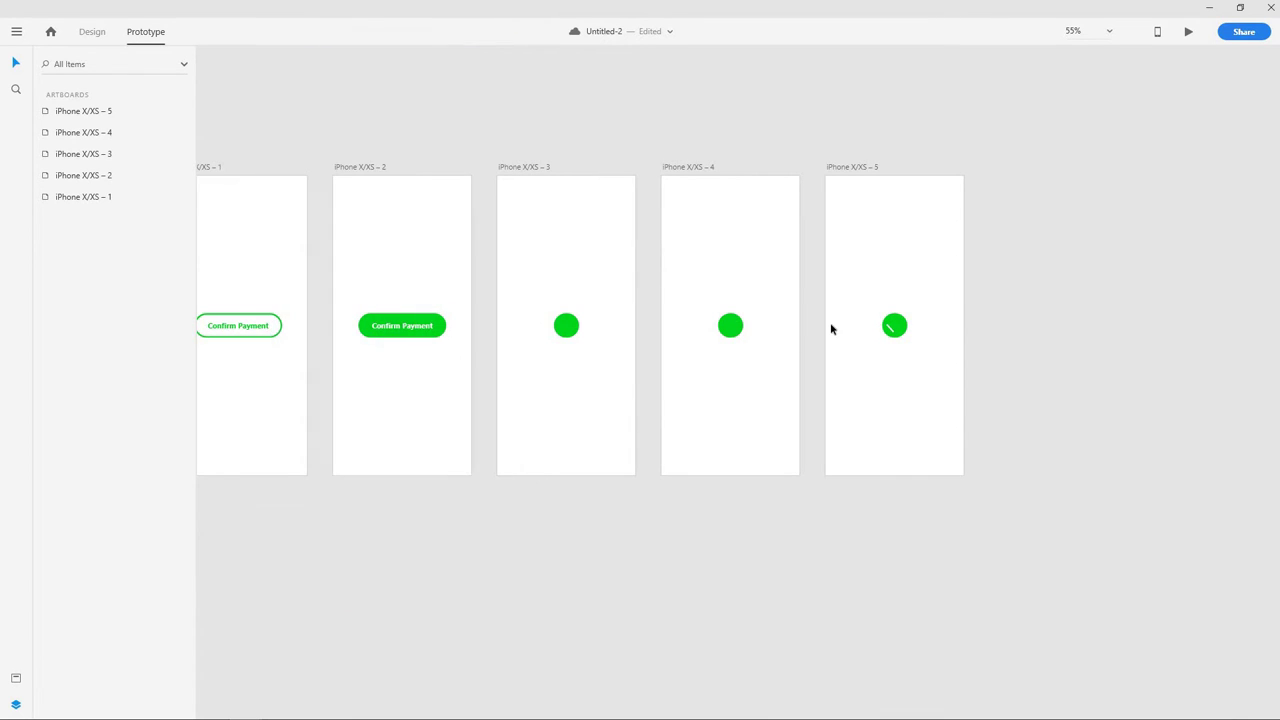
Step: Restore Auto-Animate as the action between iPhone X/XS – 4 and iPhone X/XS – 5 and preview the button animation again
scroll(840, 322, up, 1)
click(790, 240)
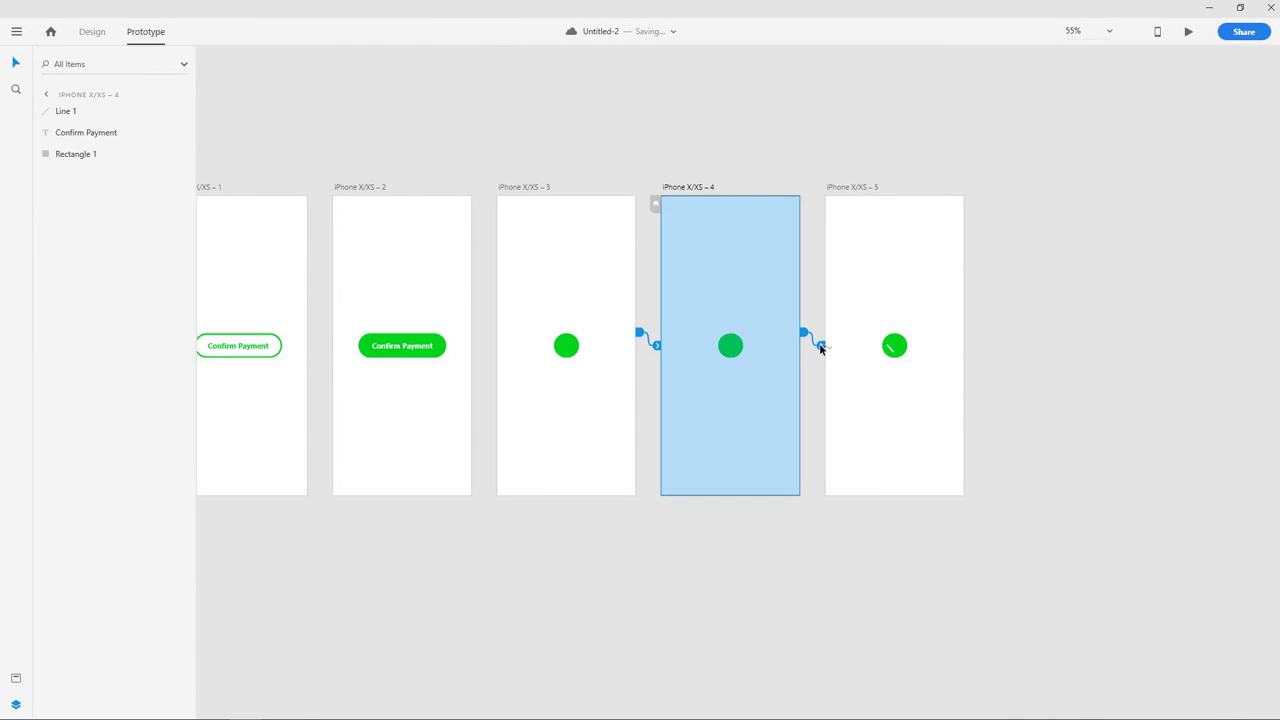
click(820, 347)
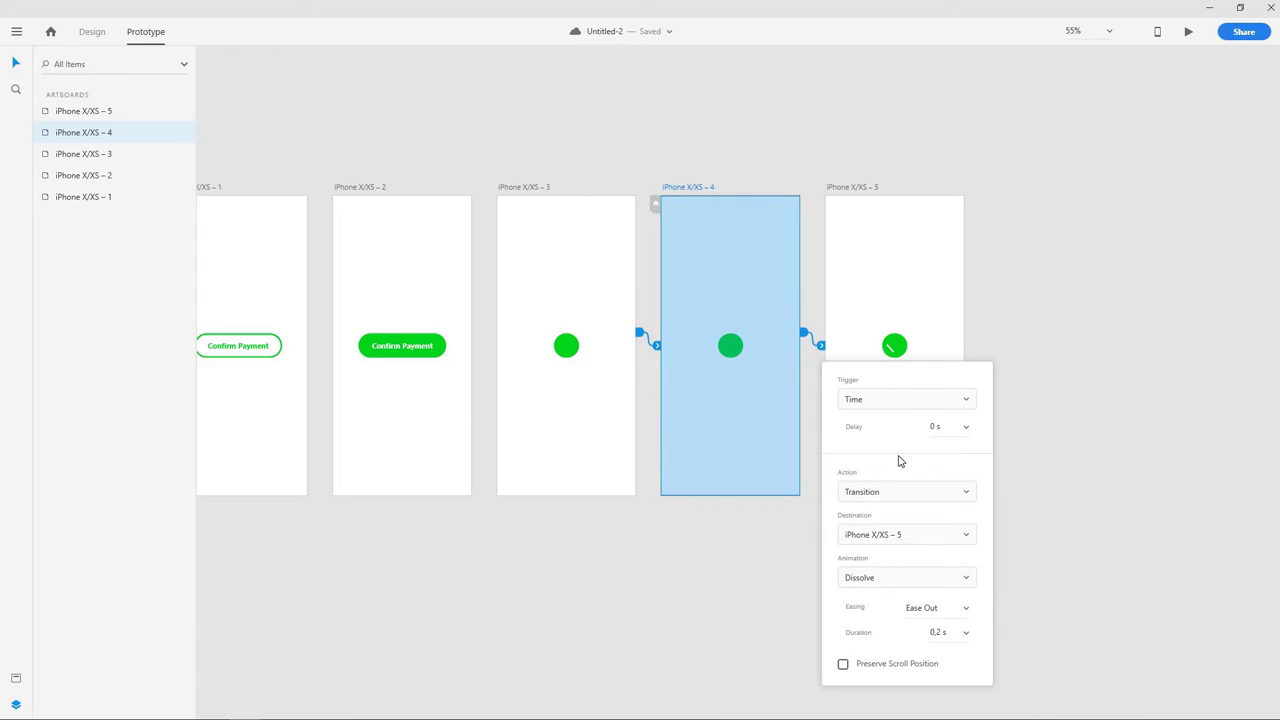
click(905, 490)
click(870, 540)
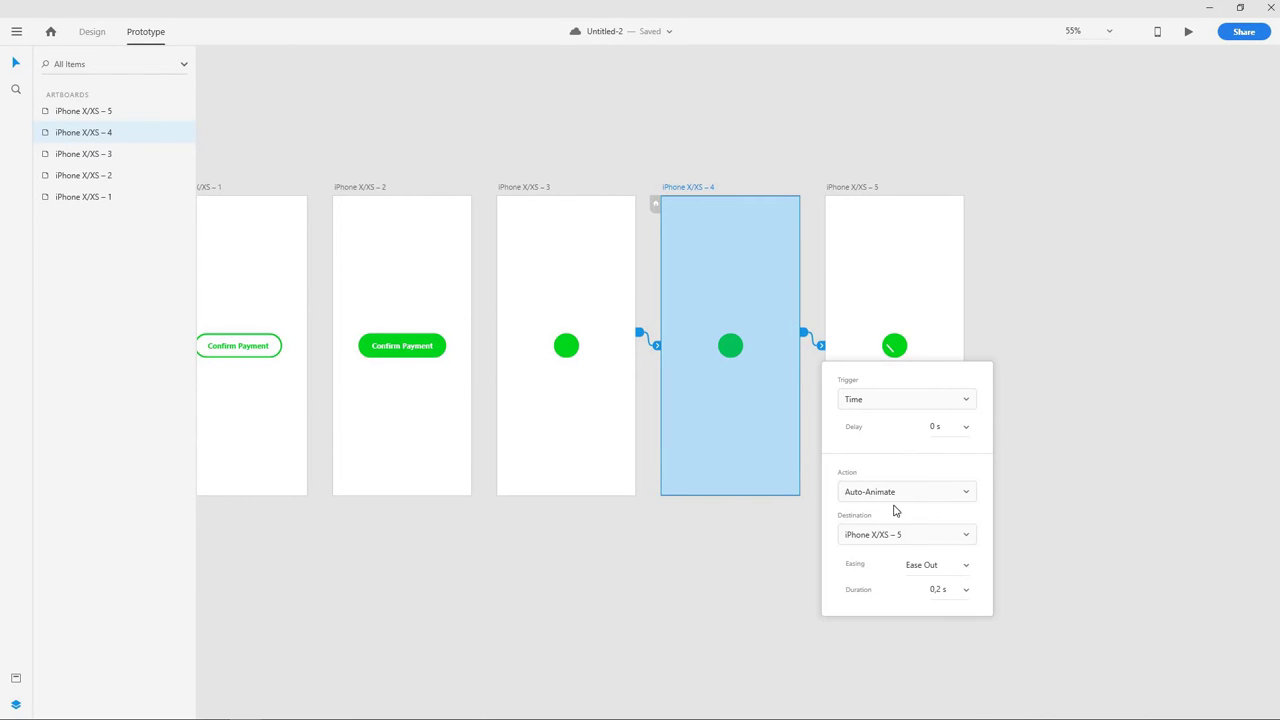
click(1063, 471)
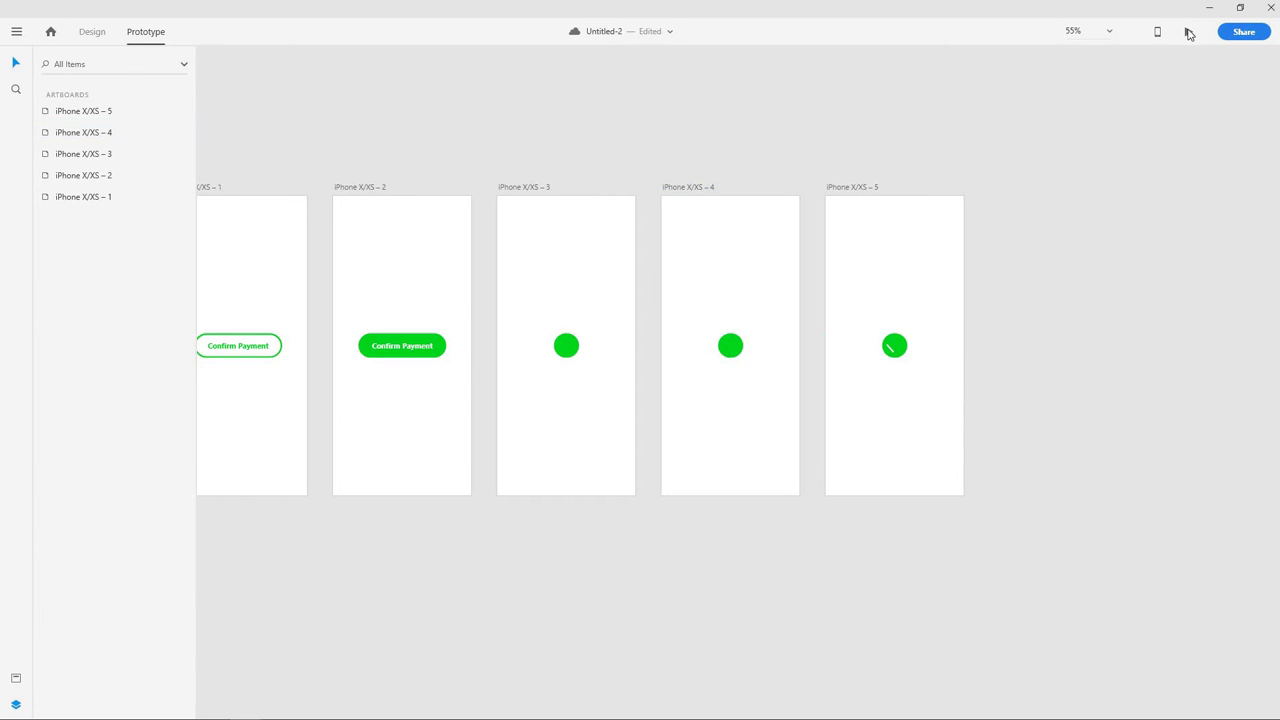
click(427, 338)
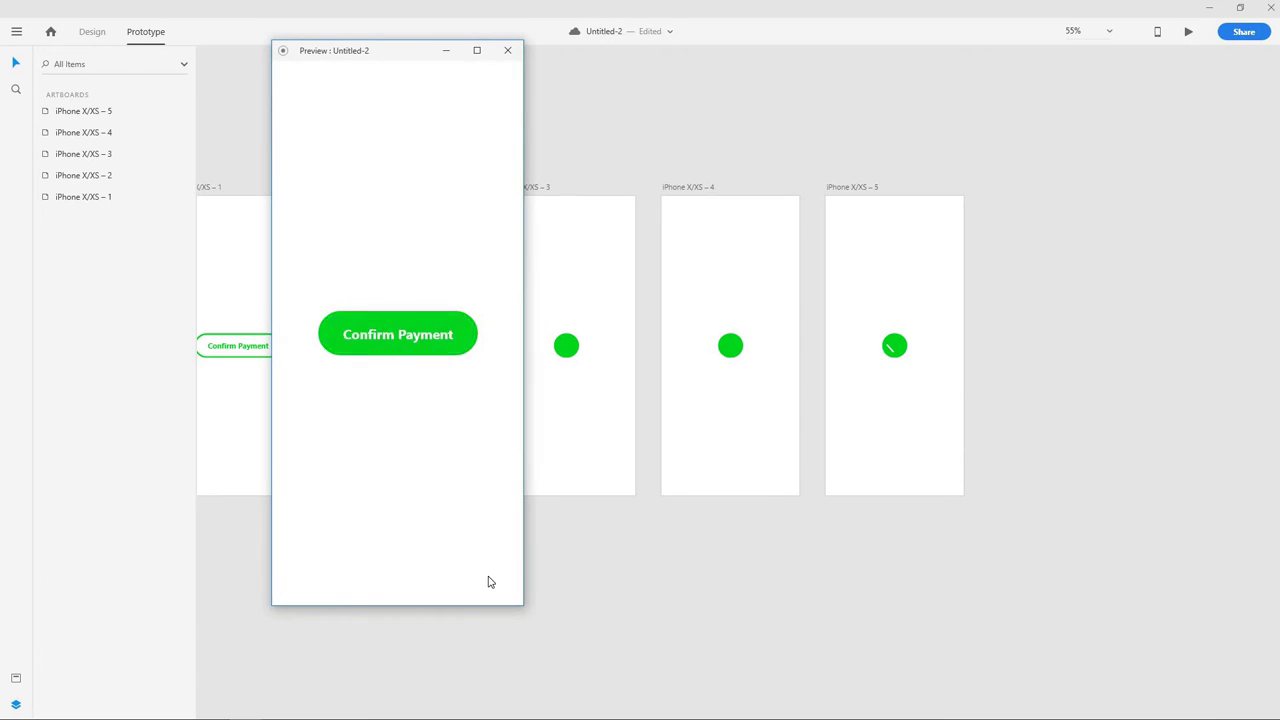
click(492, 50)
Step: In design mode, stretch the zero-length Line 1 on iPhone X/XS – 4 diagonally to about 2 by 3
key(ctrl+Tab)
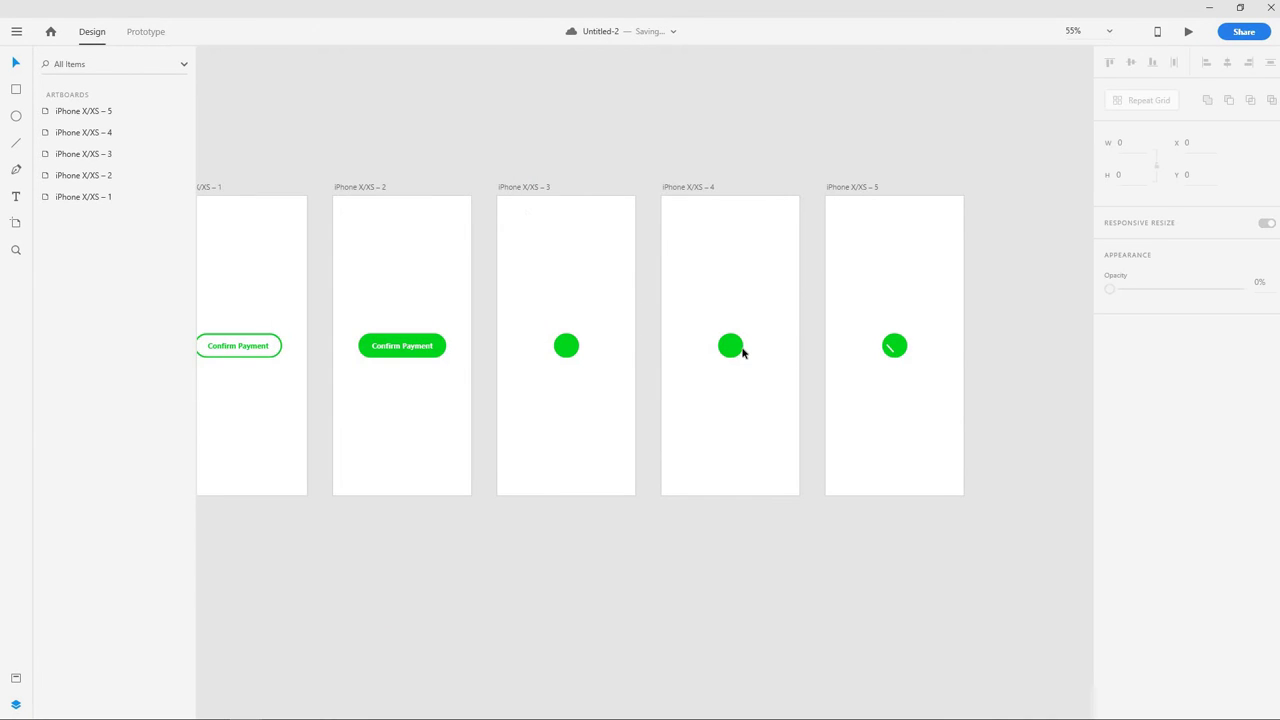
scroll(730, 346, up, 5)
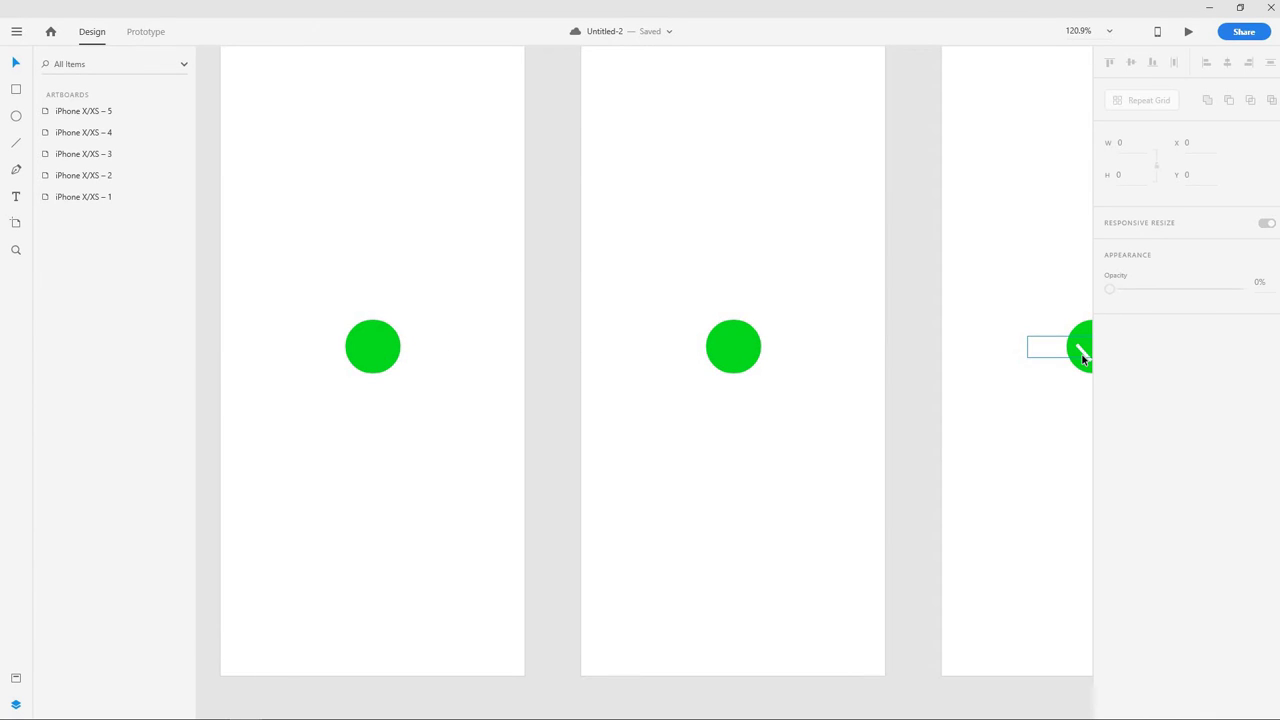
click(1082, 356)
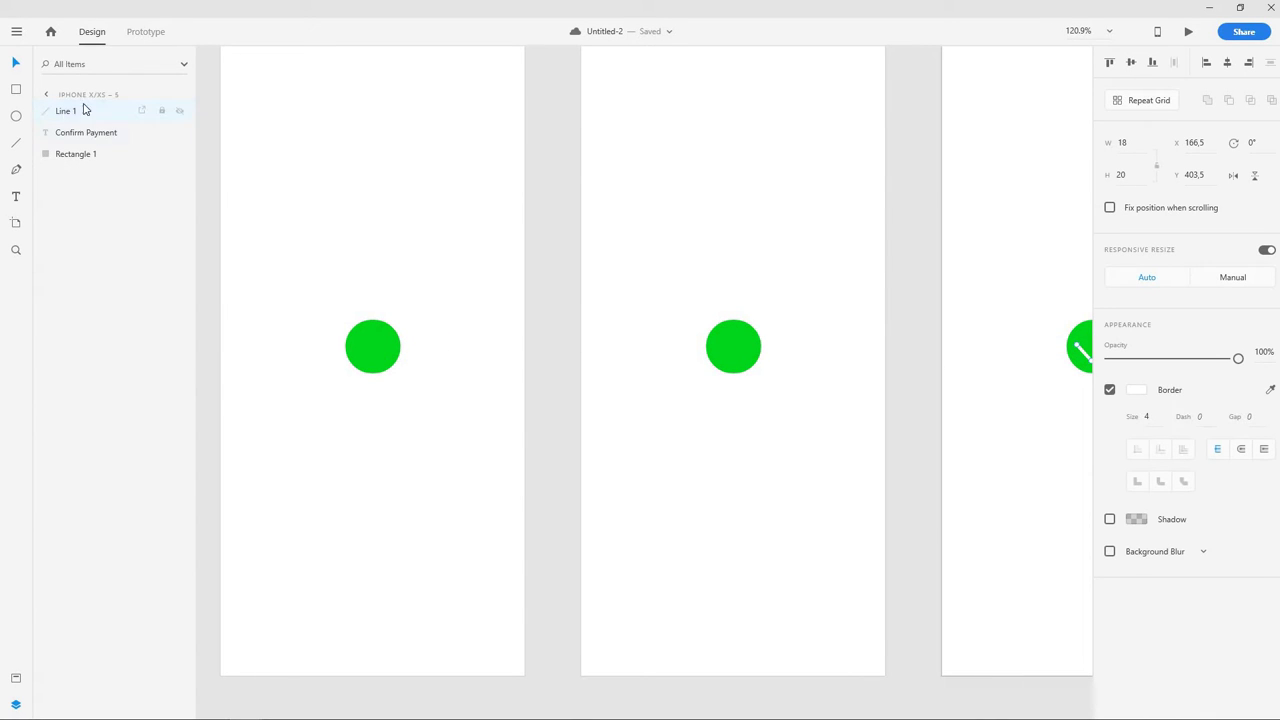
click(705, 172)
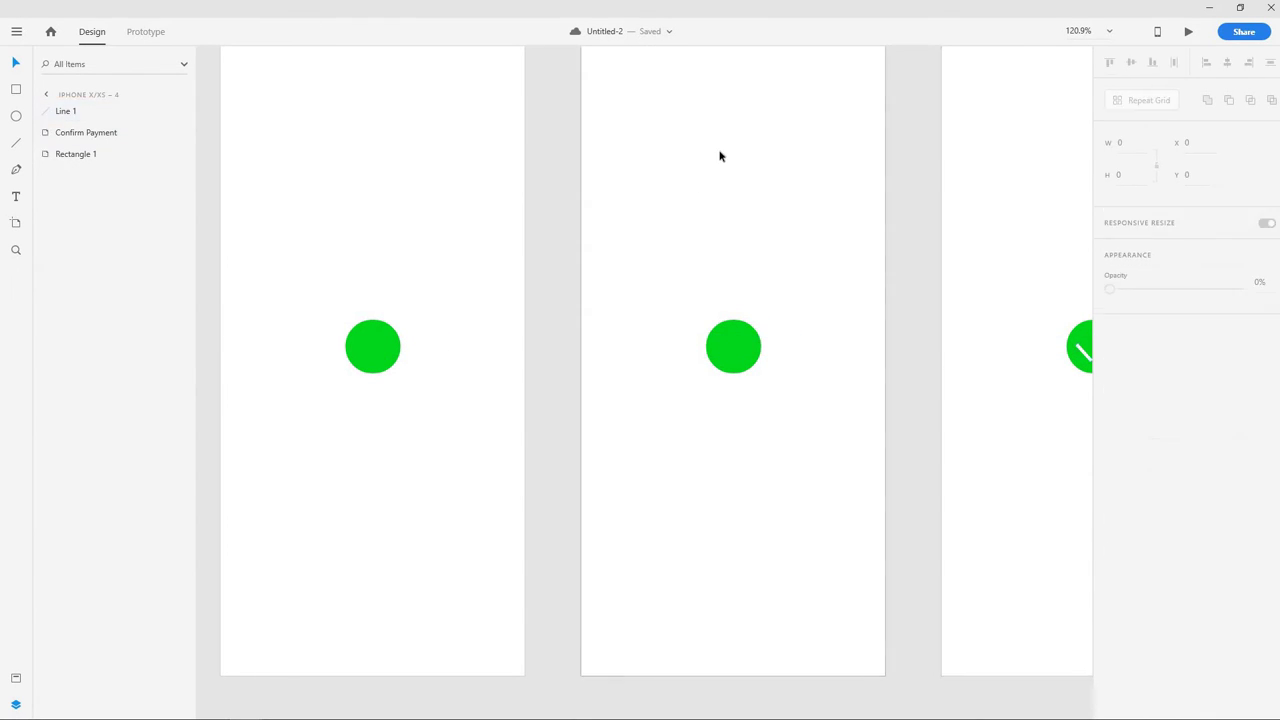
scroll(656, 163, up, 2)
key(ctrl+a)
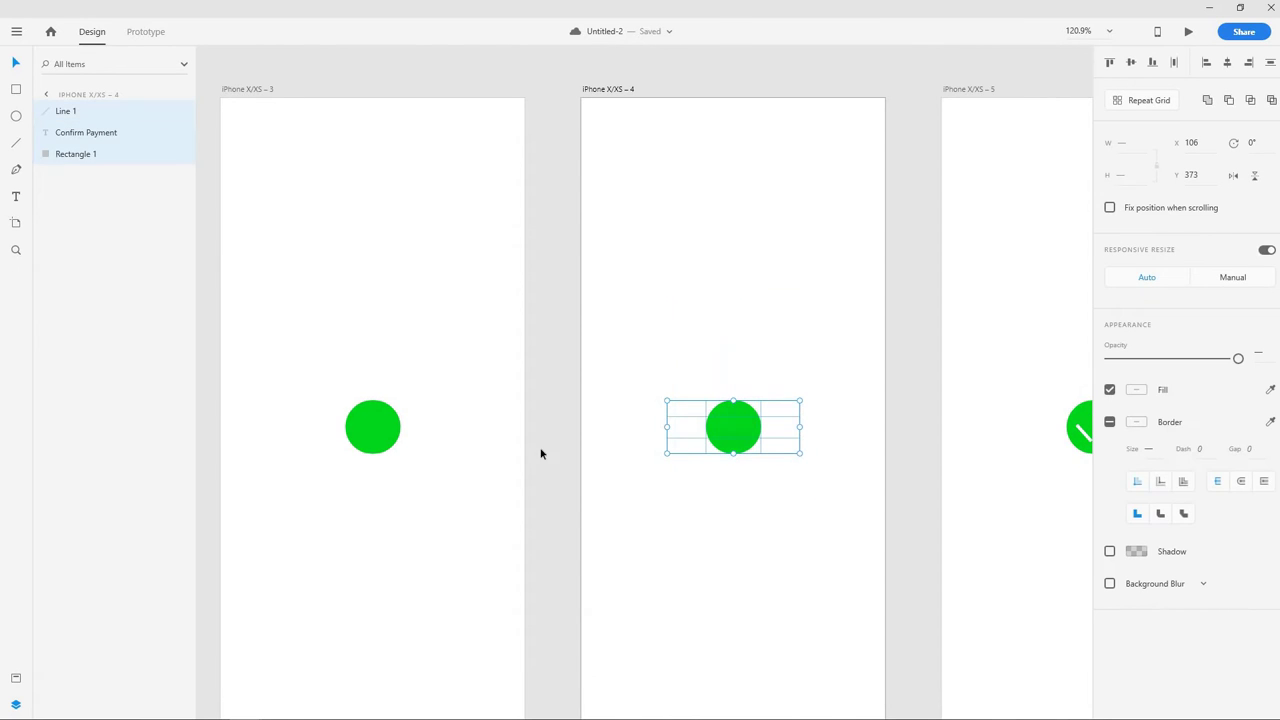
click(76, 111)
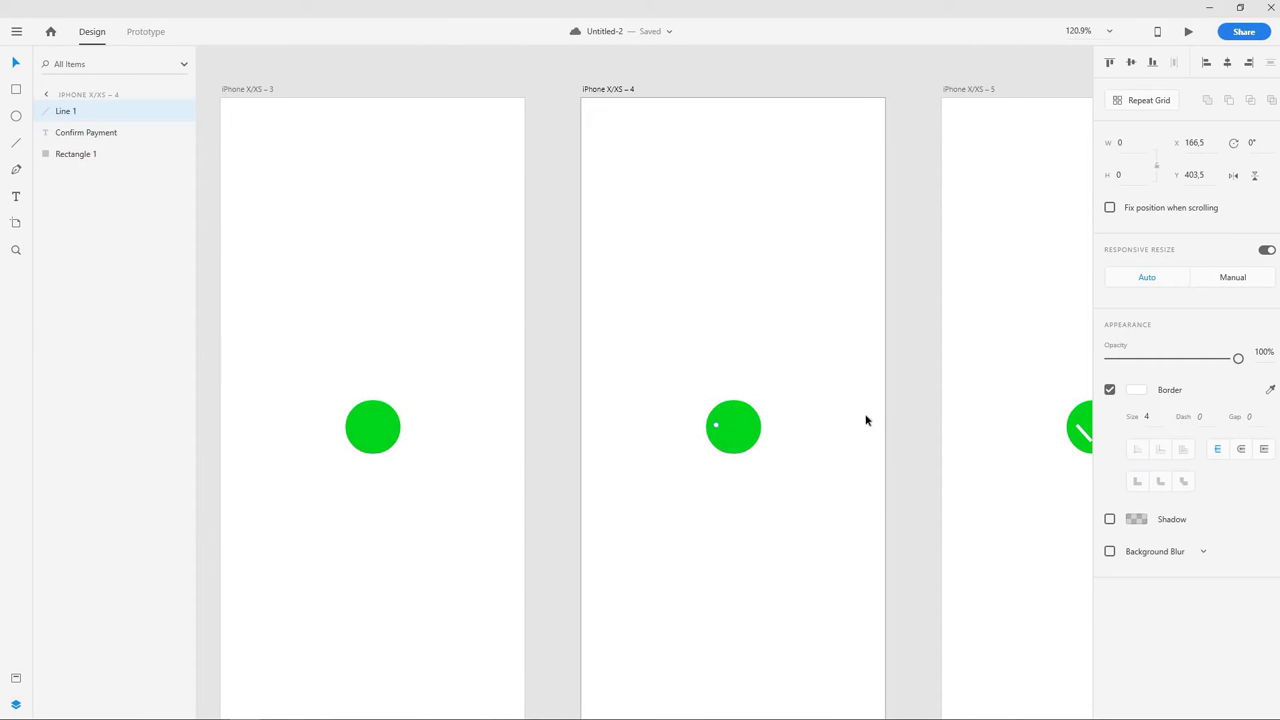
scroll(842, 362, up, 5)
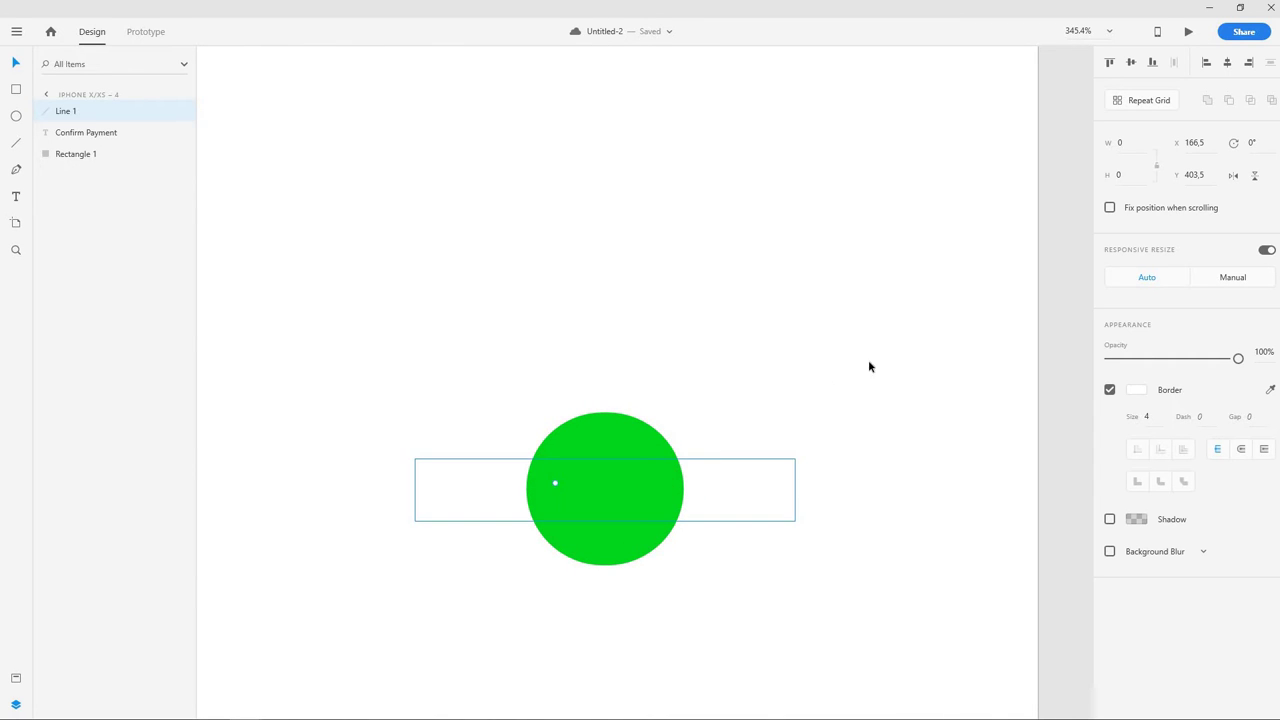
drag(554, 483, 558, 487)
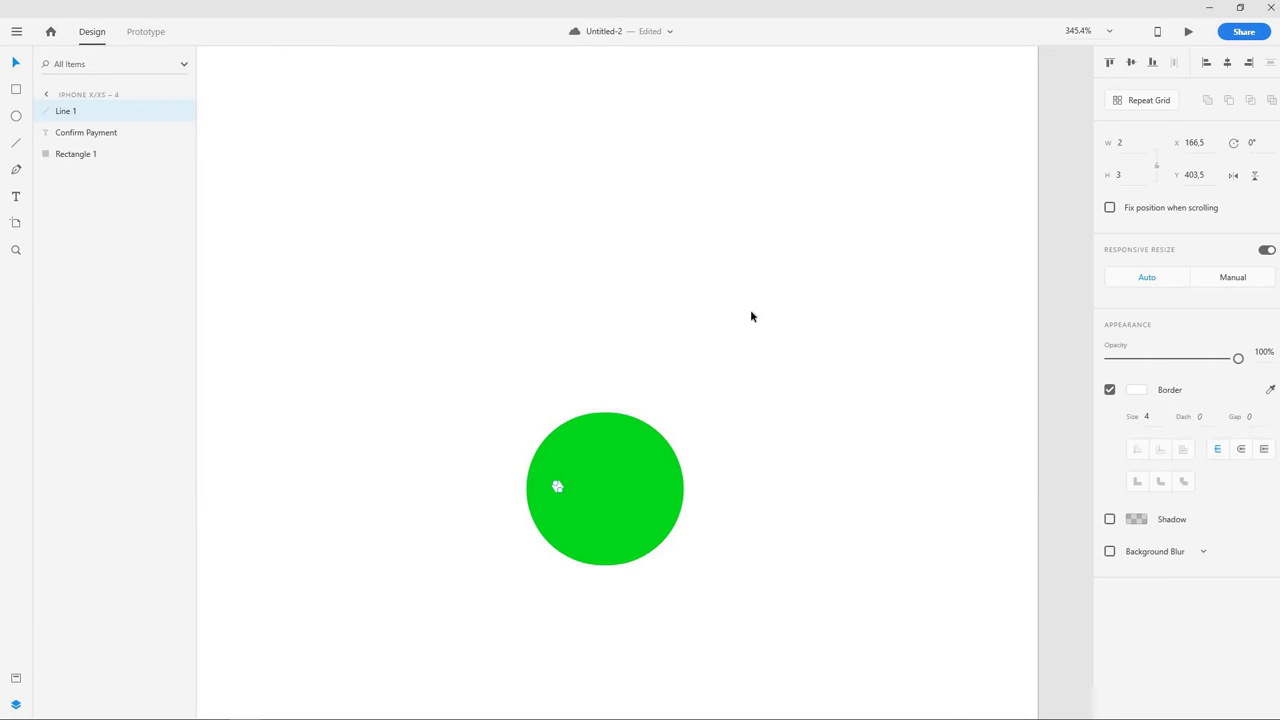
scroll(750, 309, down, 5)
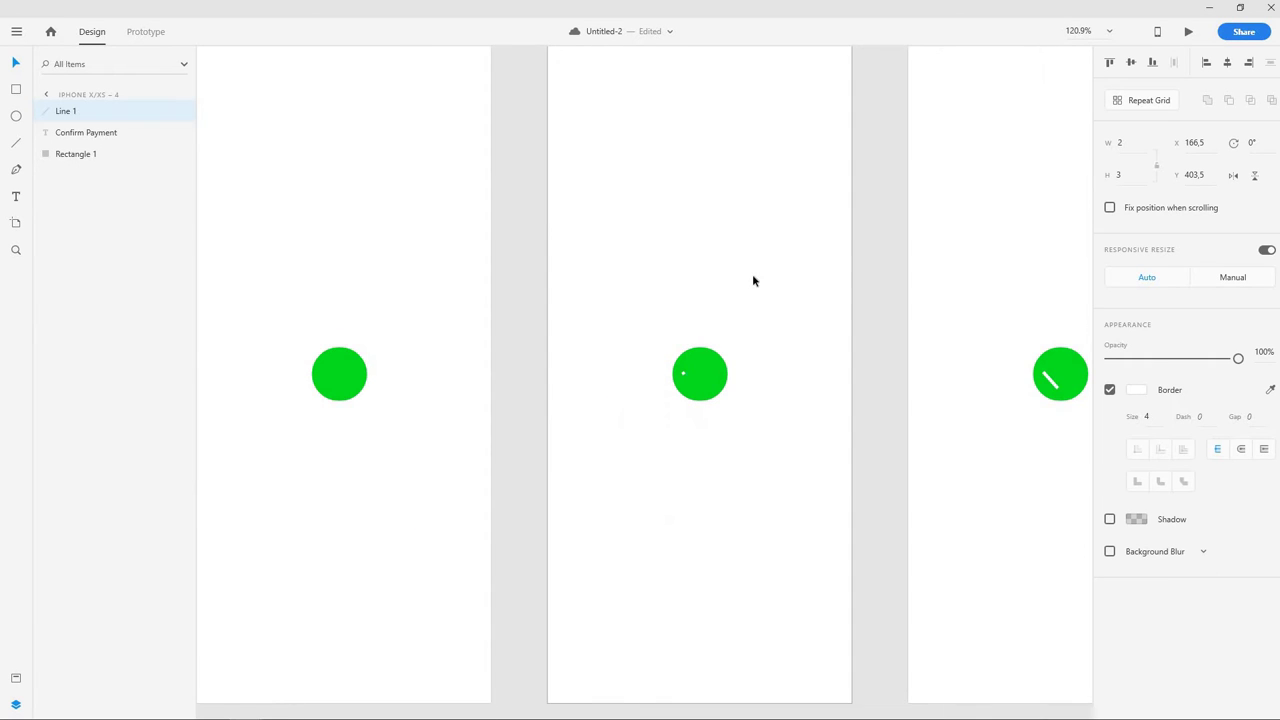
Step: Switch to prototyping mode and play the Confirm Payment animation twice in the preview to check the checkmark's short stroke
click(145, 31)
click(883, 180)
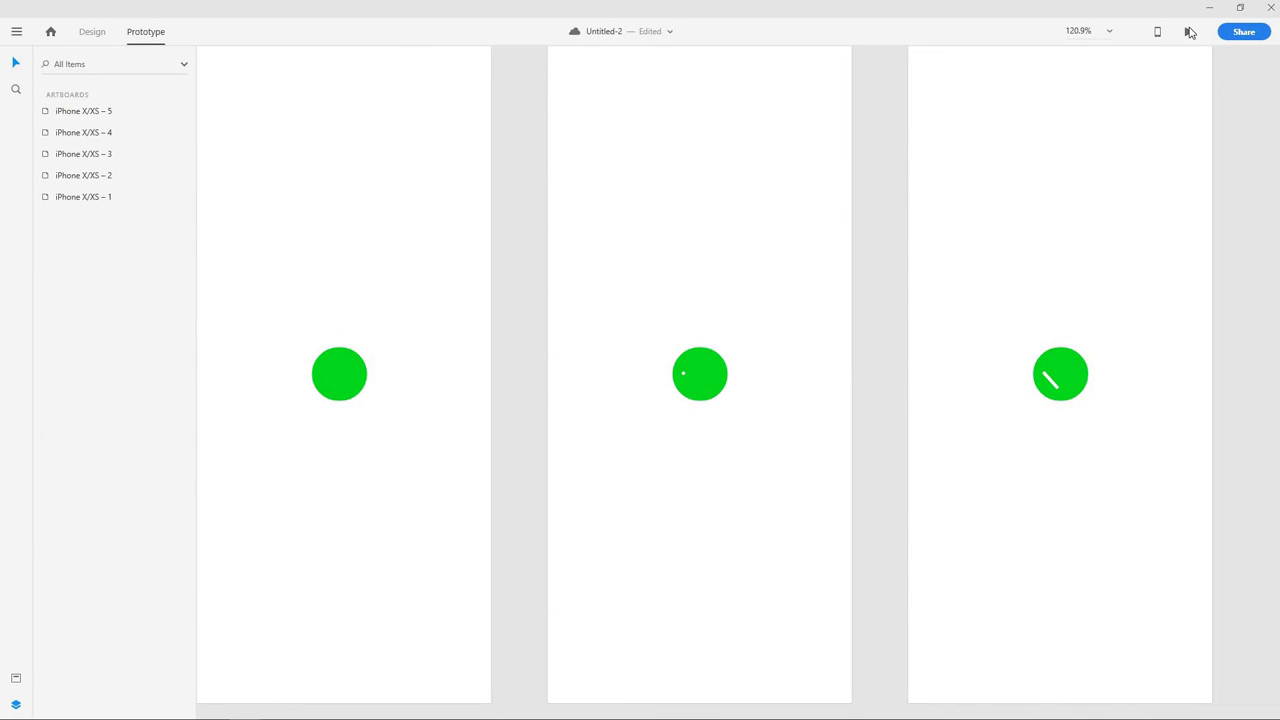
click(1189, 31)
click(440, 338)
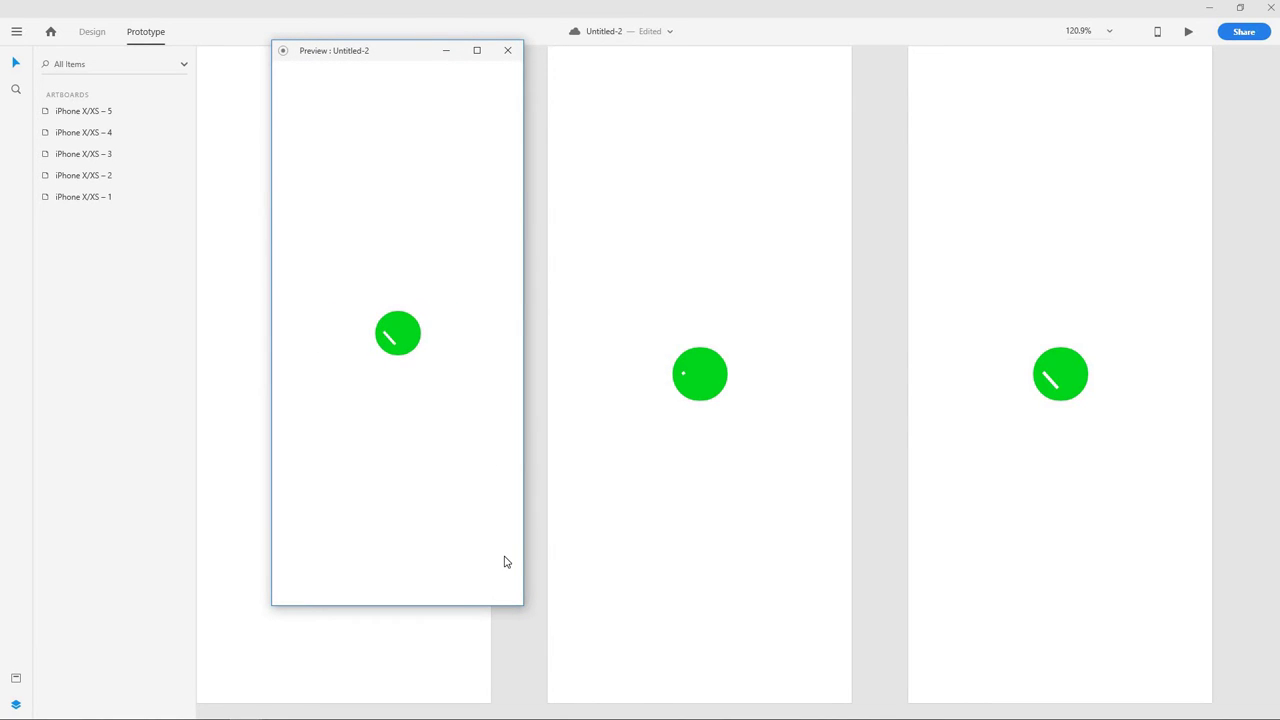
click(507, 50)
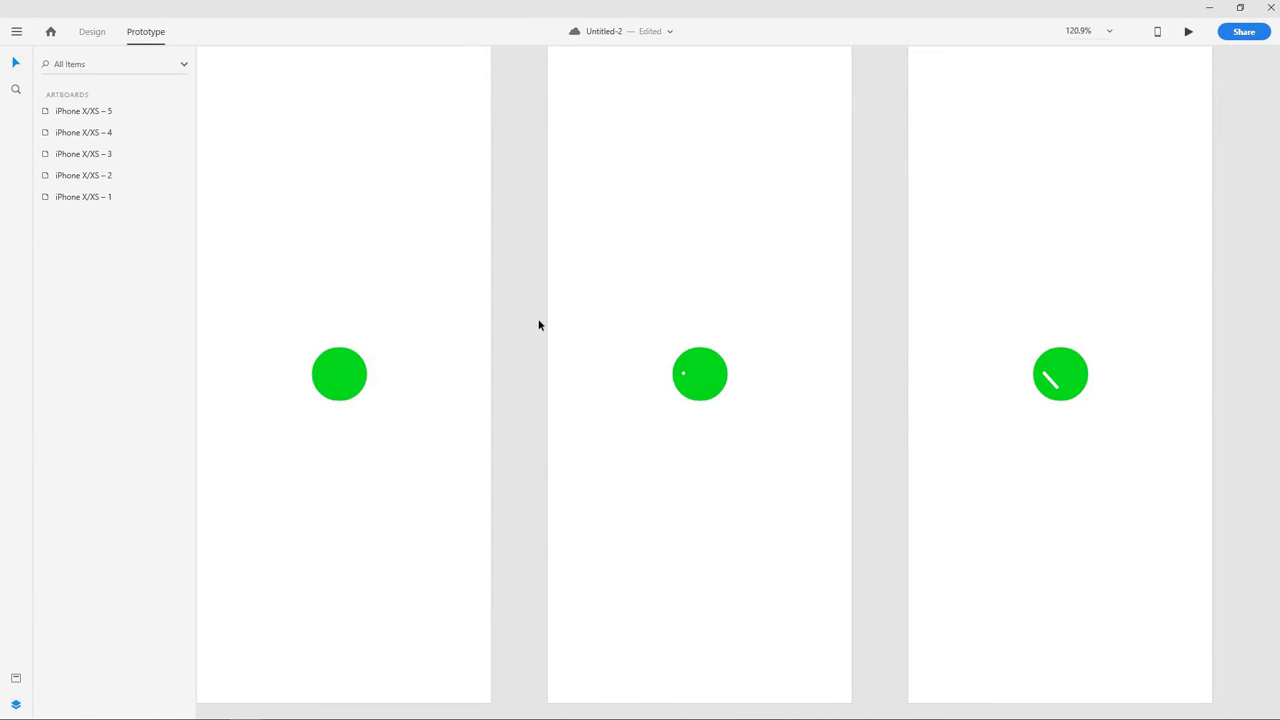
key(ctrl+Return)
click(378, 326)
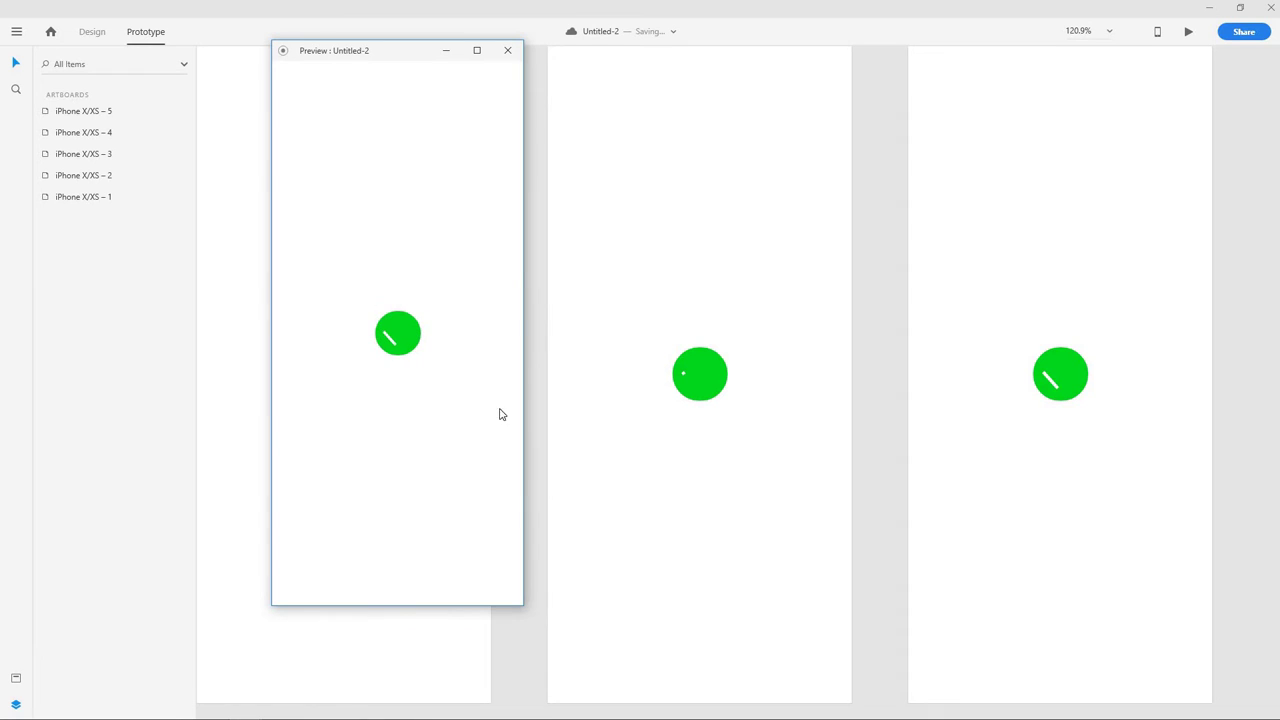
click(507, 50)
Step: Return to design mode and shorten Line 1 on iPhone X/XS – 4 to about 1 by 1
click(92, 31)
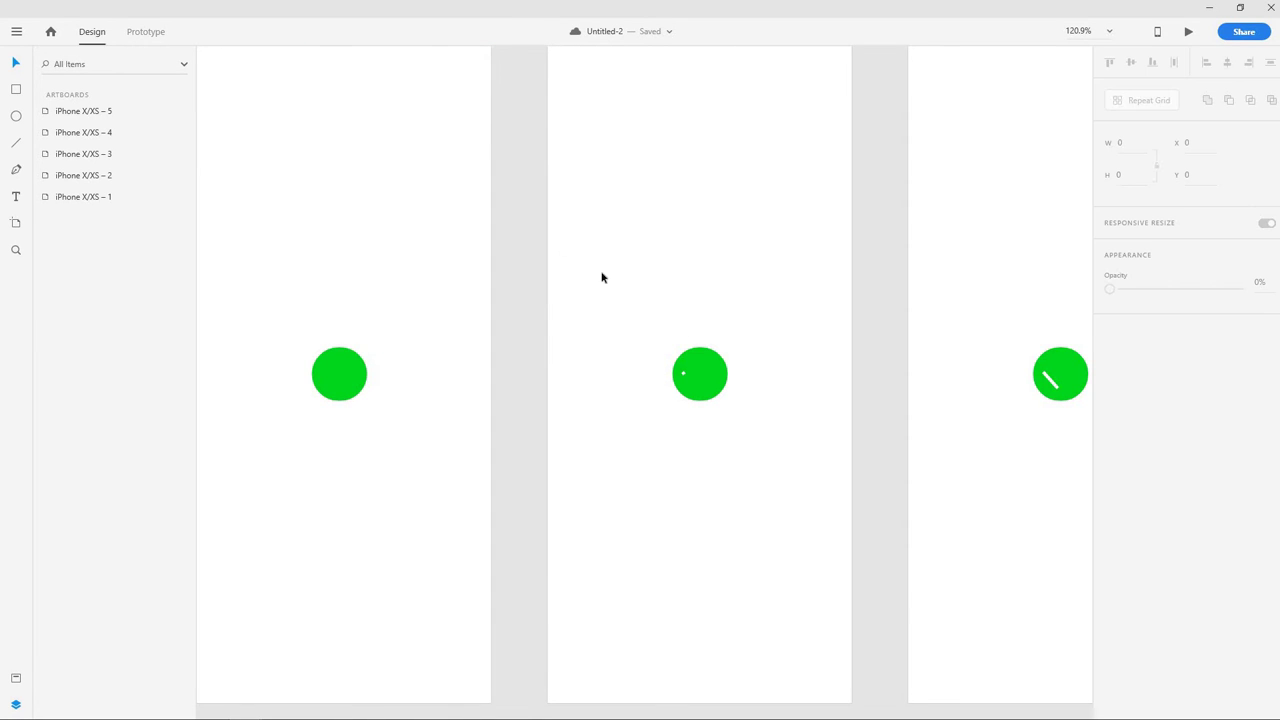
scroll(683, 373, up, 5)
click(522, 493)
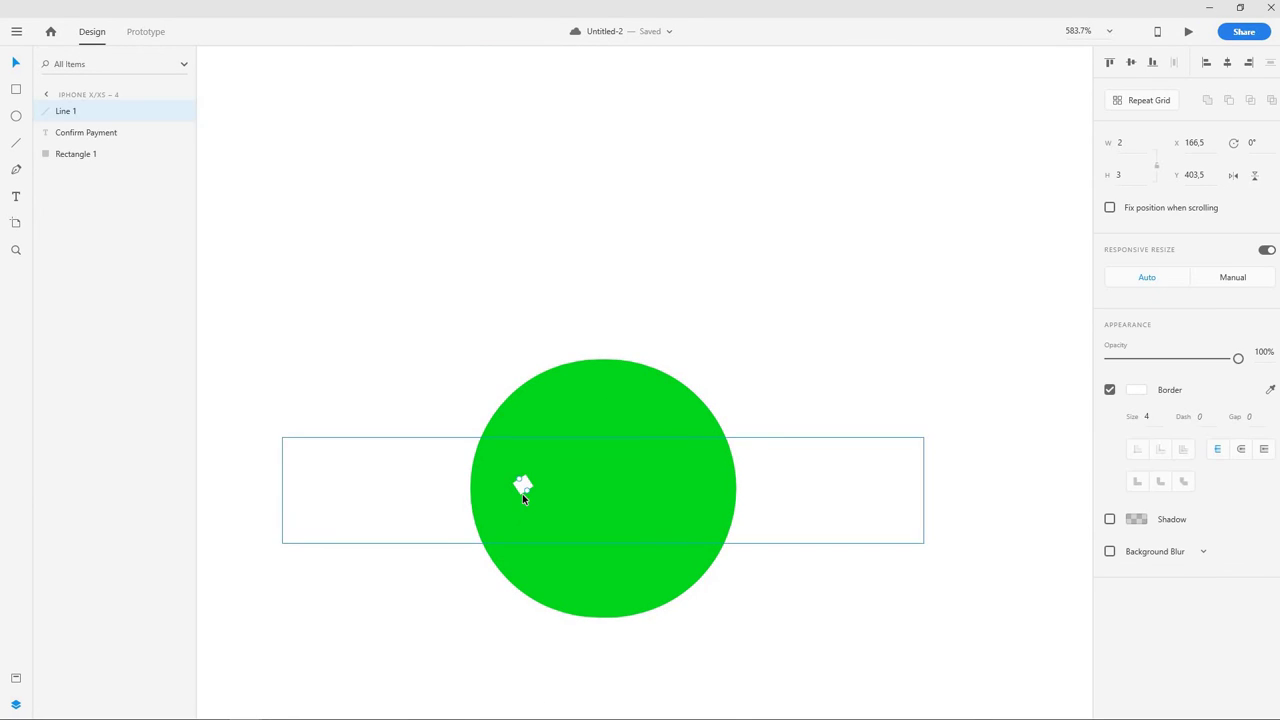
drag(527, 490, 521, 483)
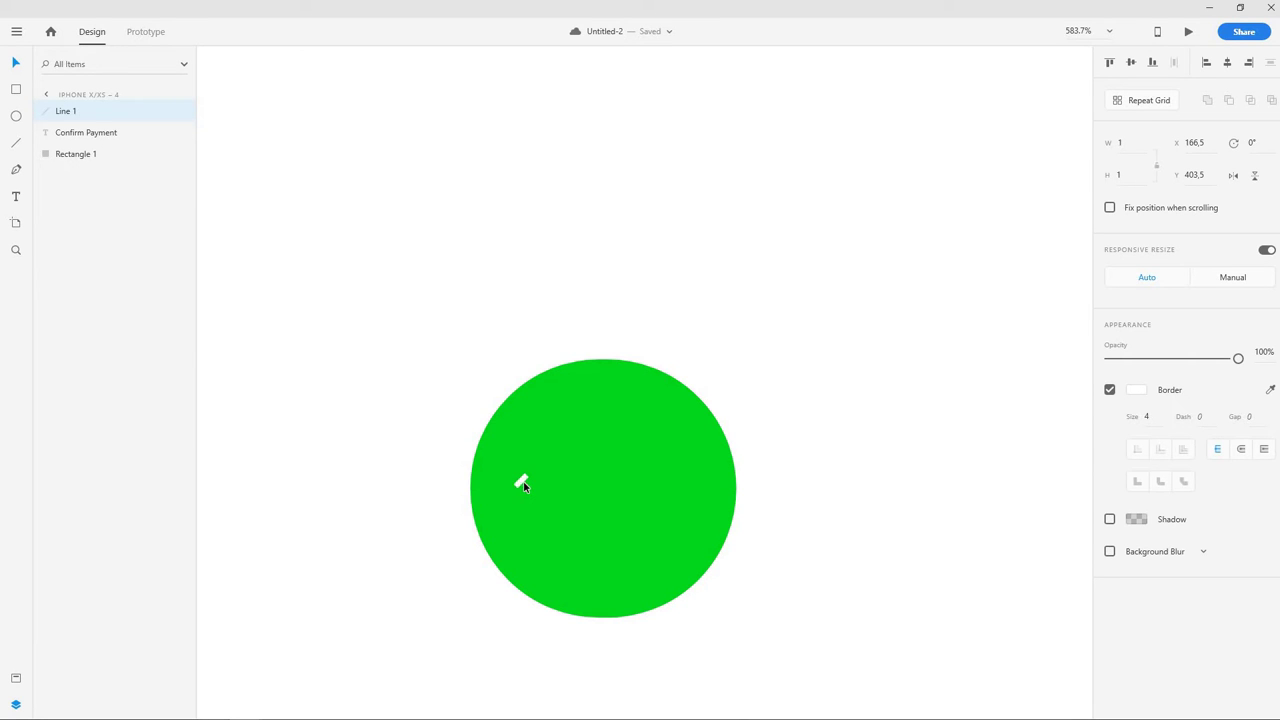
Step: Draw a tiny line of about 1 by 1 over the lower end of Line 1 on iPhone X/XS – 5
click(878, 295)
scroll(882, 298, down, 2)
scroll(882, 301, down, 3)
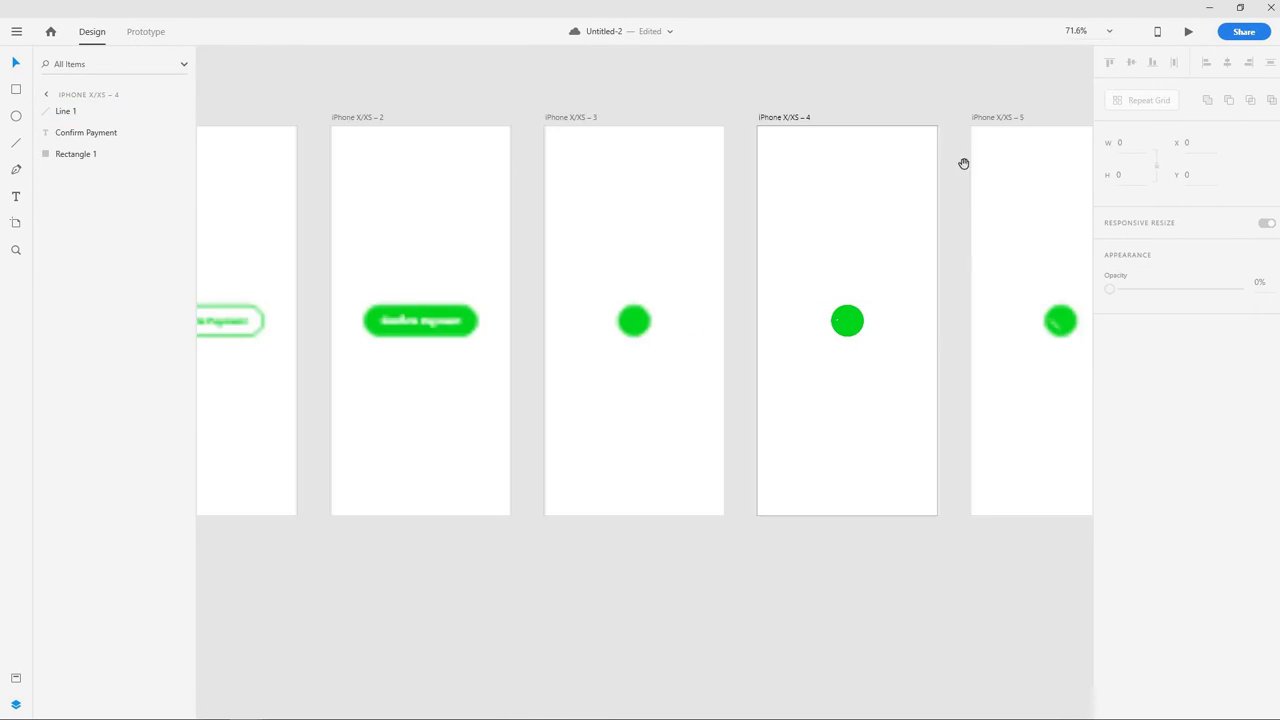
scroll(686, 336, right, 2)
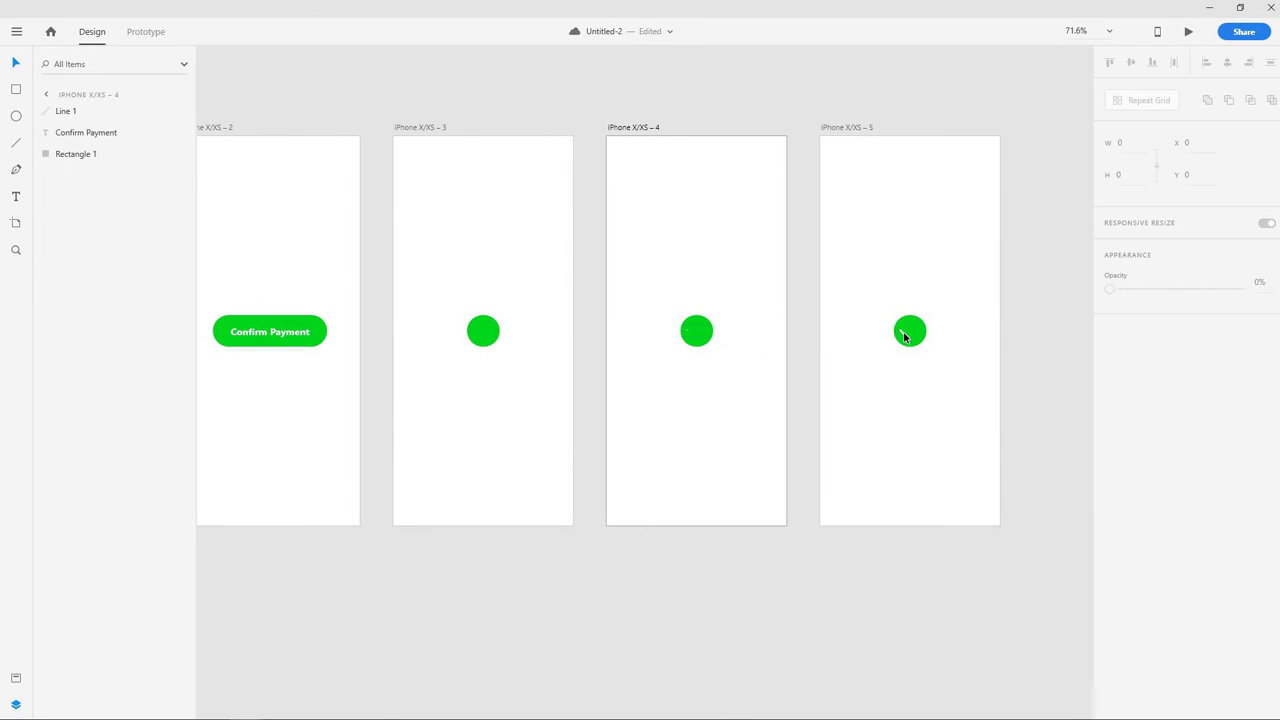
scroll(1023, 272, up, 4)
scroll(944, 308, down, 4)
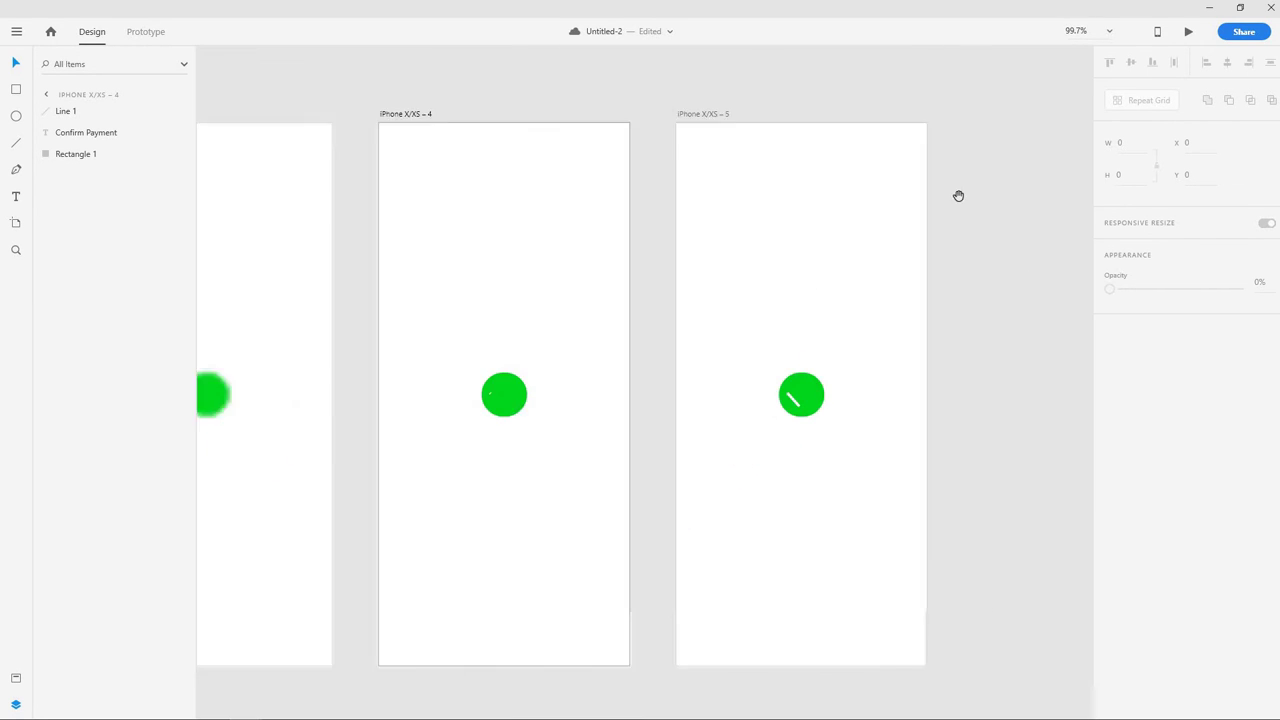
scroll(926, 160, right, 1)
scroll(856, 294, up, 4)
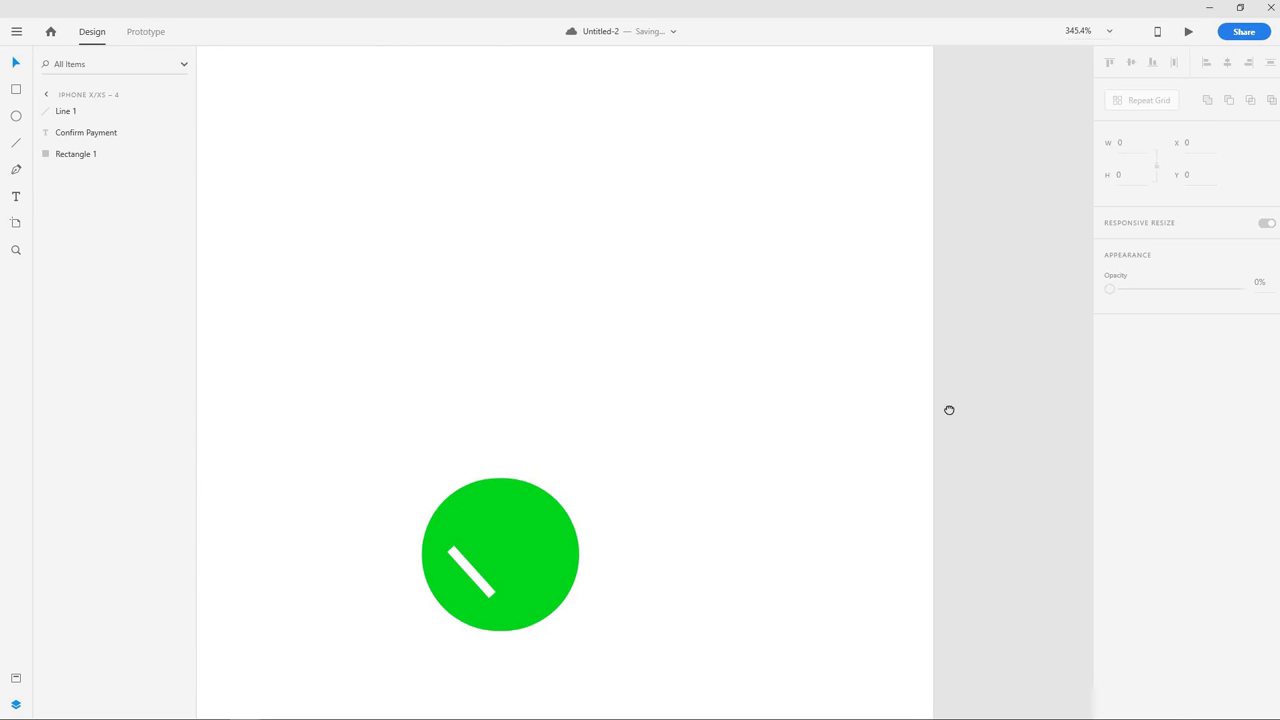
scroll(948, 409, down, 1)
drag(755, 359, 566, 482)
click(980, 245)
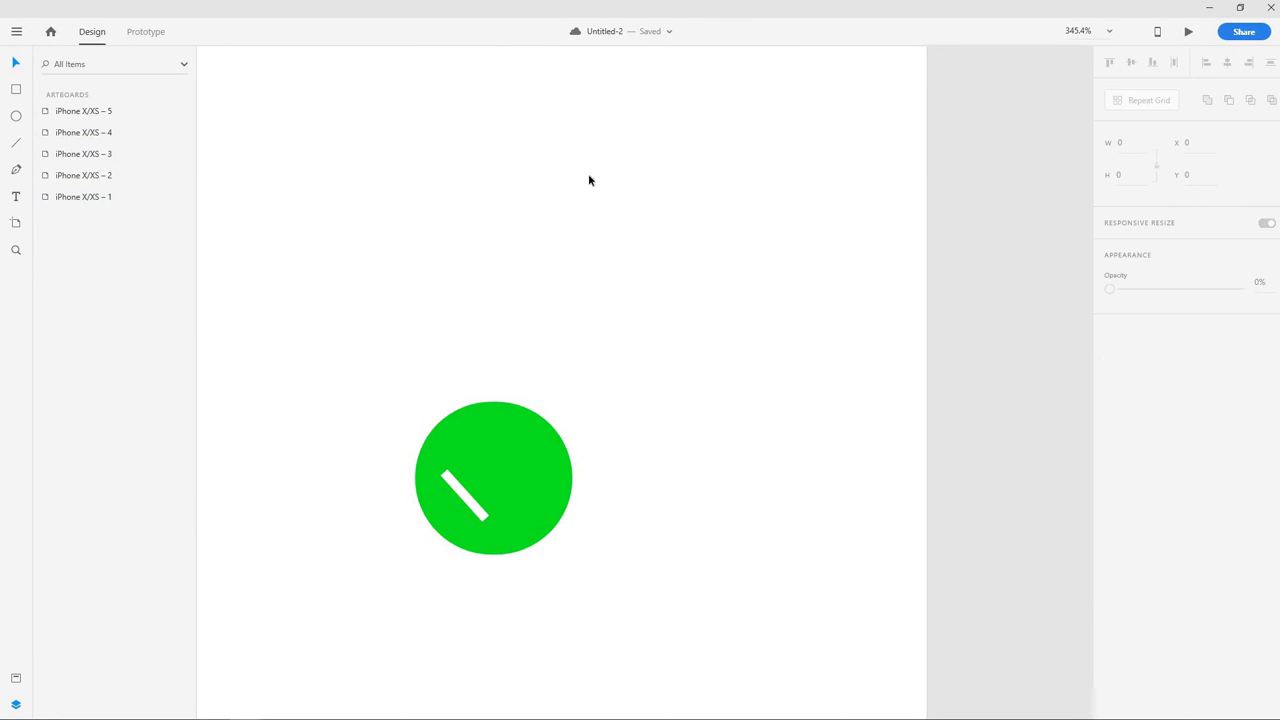
scroll(650, 150, down, 5)
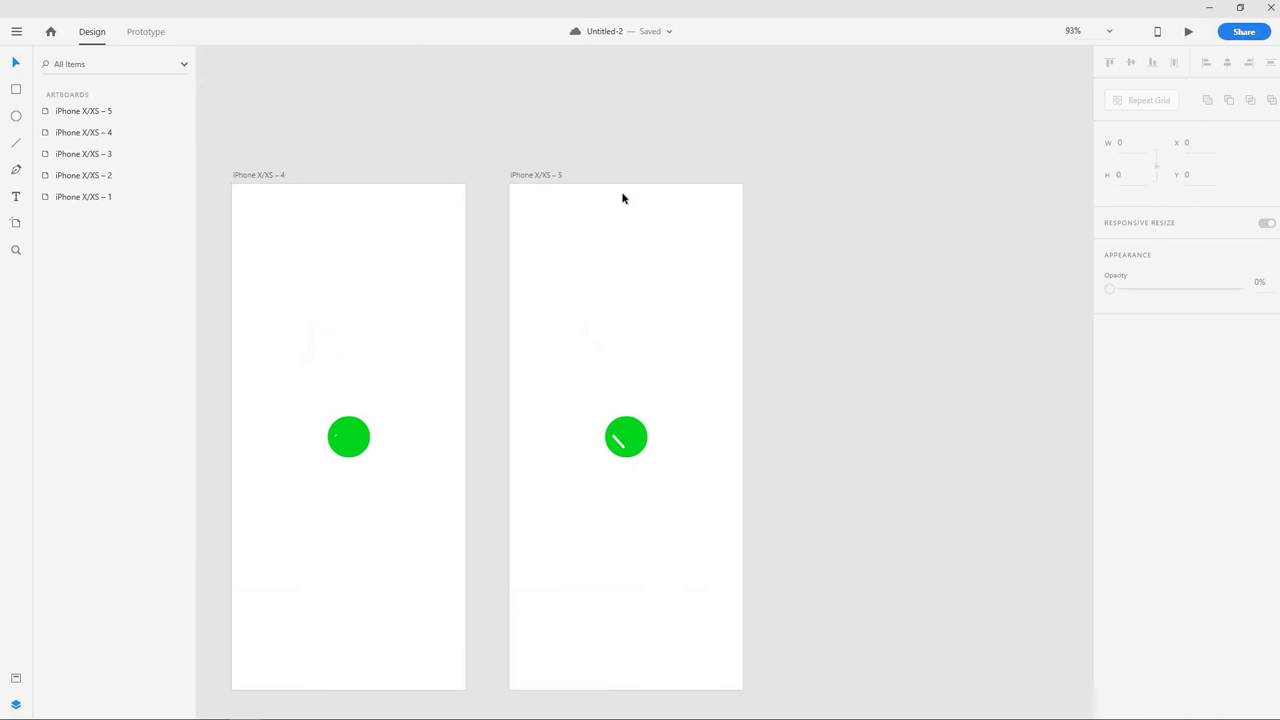
click(535, 175)
scroll(834, 394, up, 2)
scroll(558, 298, up, 5)
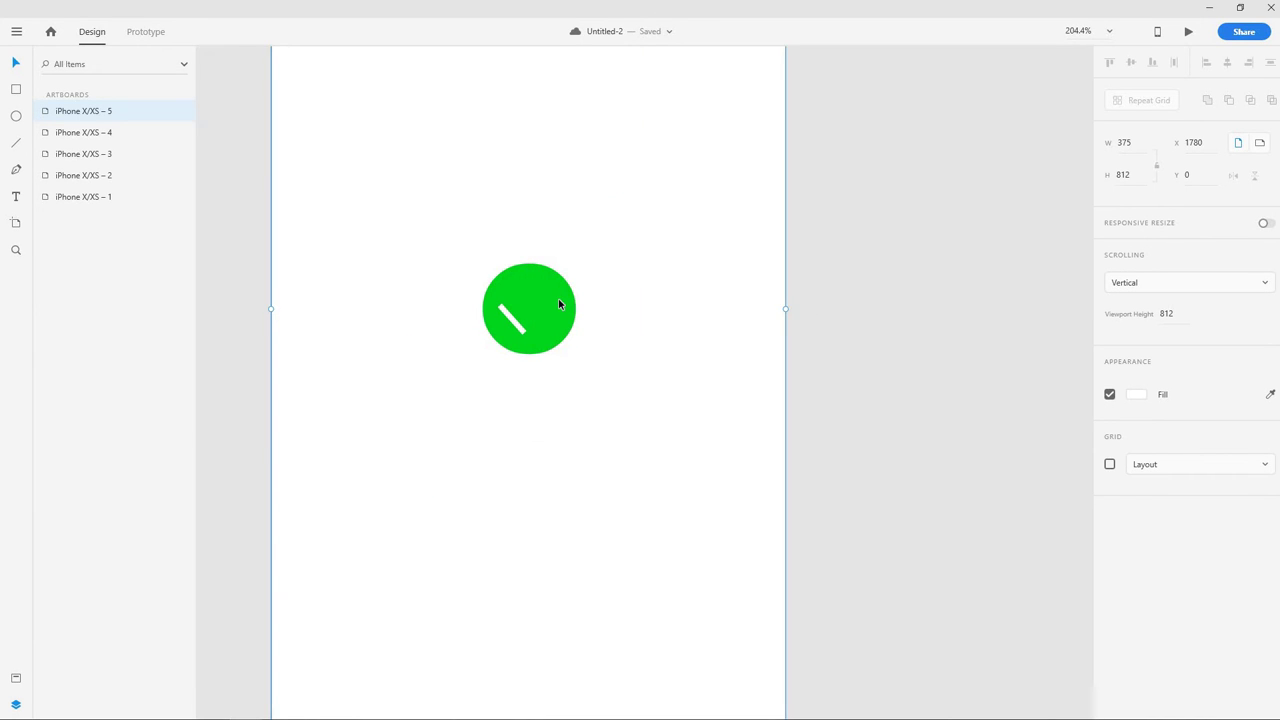
click(19, 145)
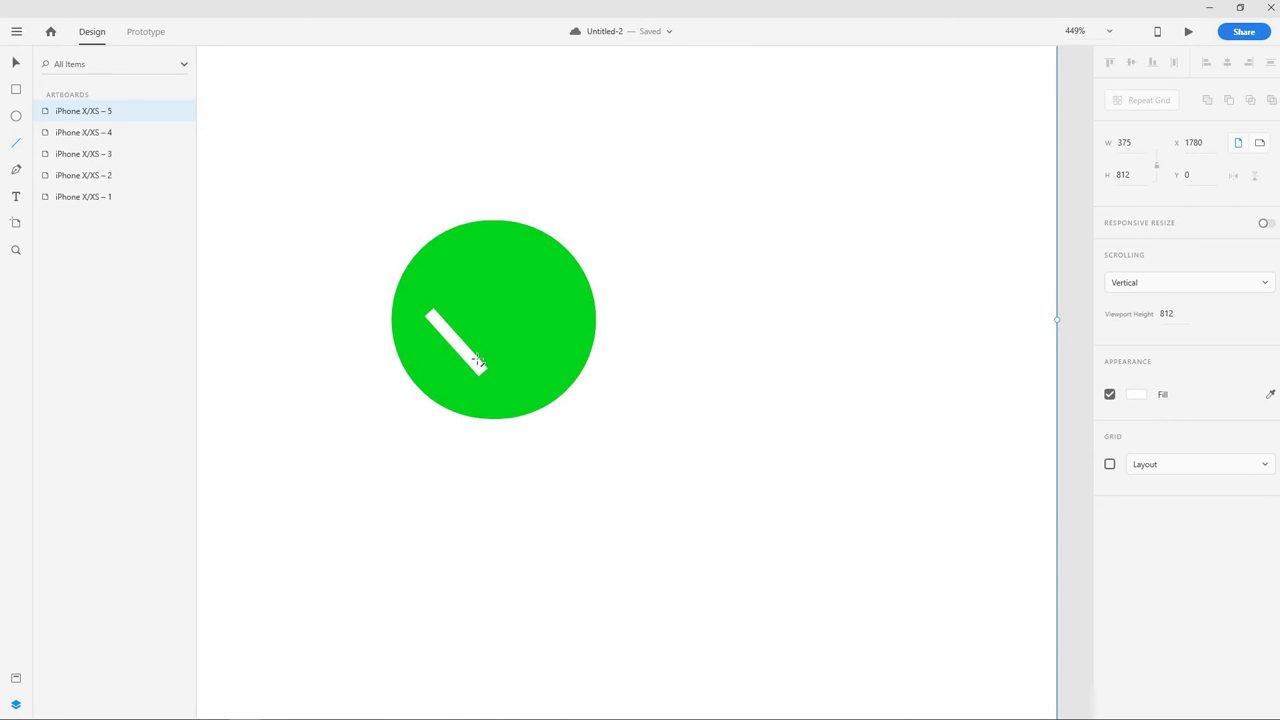
scroll(480, 362, up, 5)
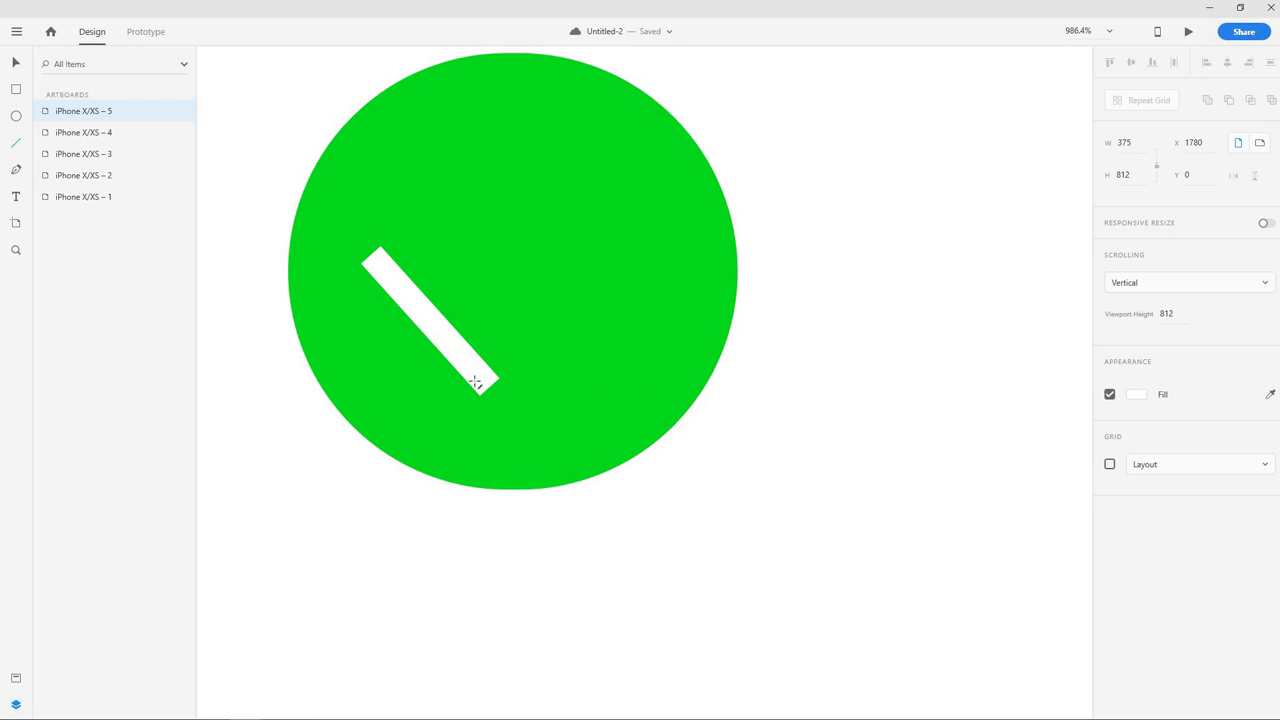
mouse_move(481, 382)
mouse_down()
mouse_move(492, 376)
mouse_move(481, 375)
mouse_up()
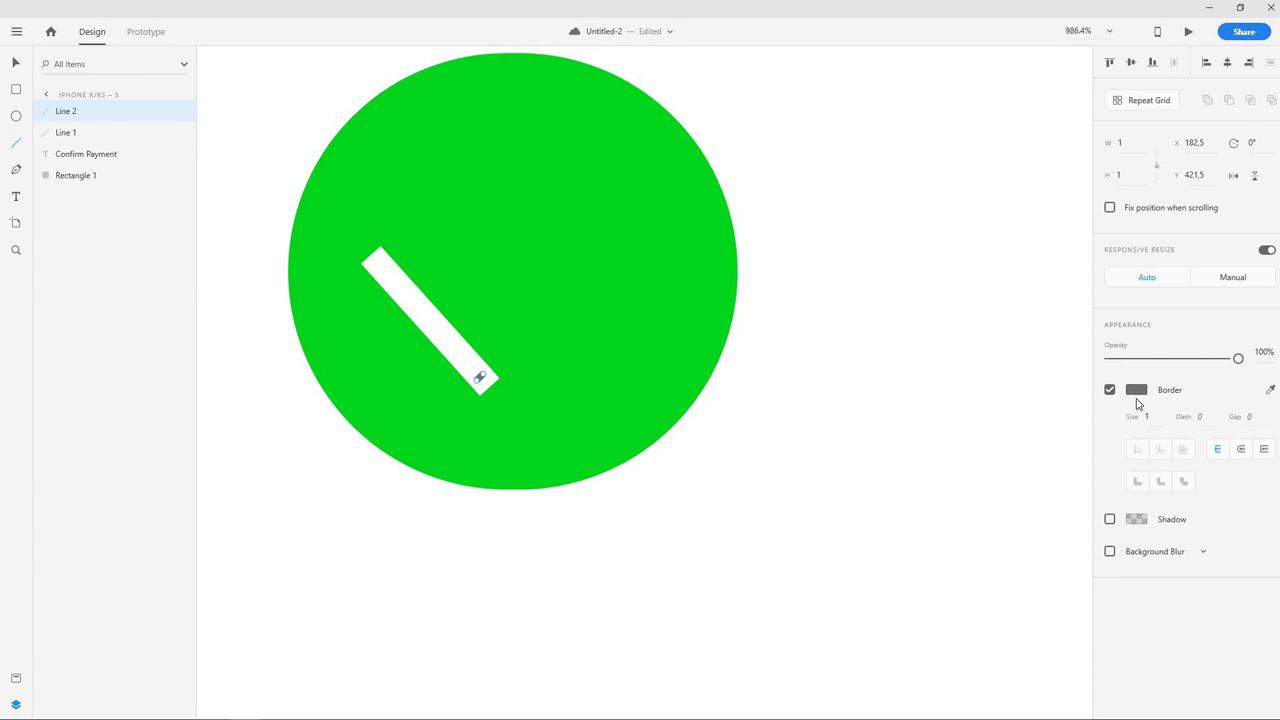
Step: Give Line 2 on iPhone X/XS – 5 a border size of 4 and the colour #FFFFFF, and deselect it
click(1152, 415)
key(Return)
click(1137, 390)
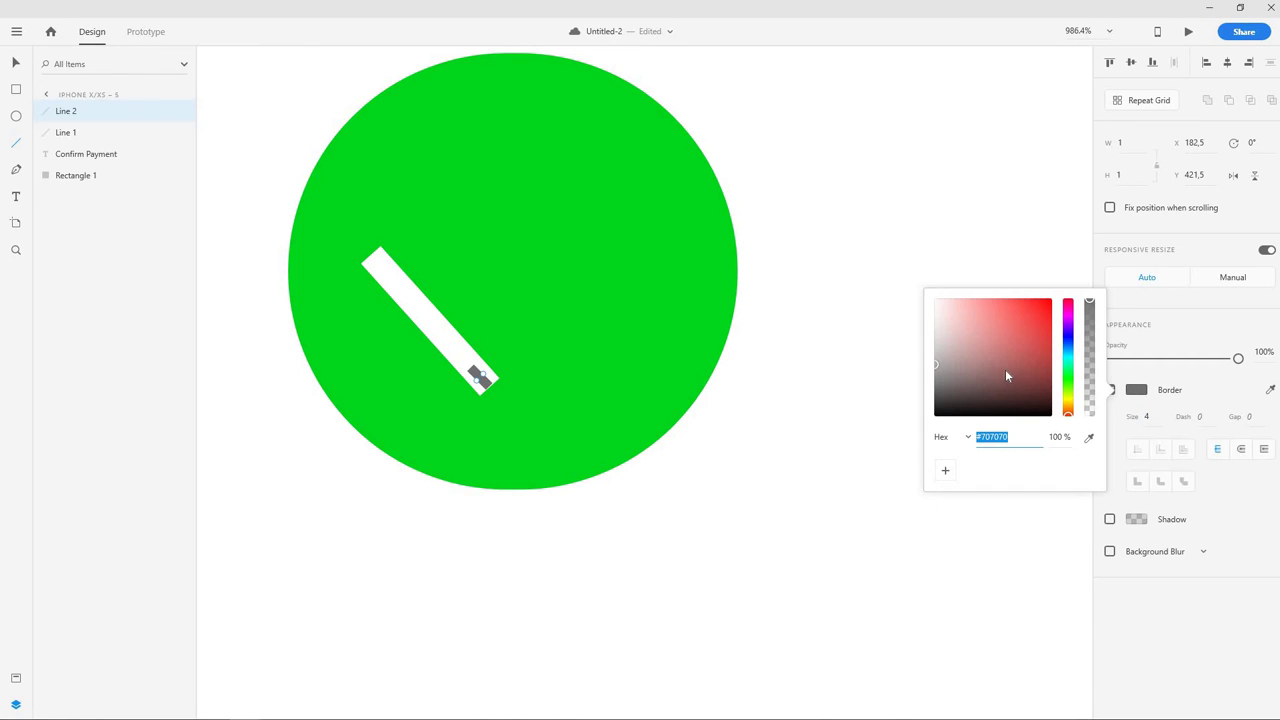
text(ffffff)
key(Return)
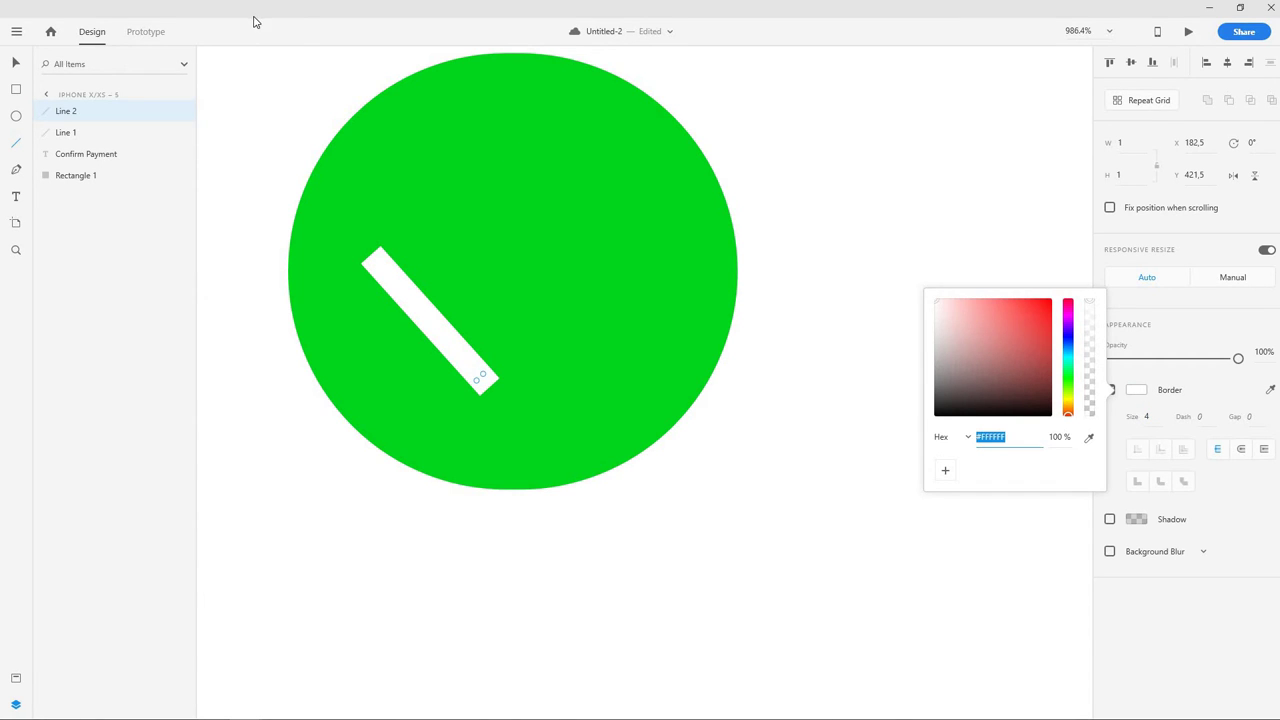
scroll(769, 223, down, 8)
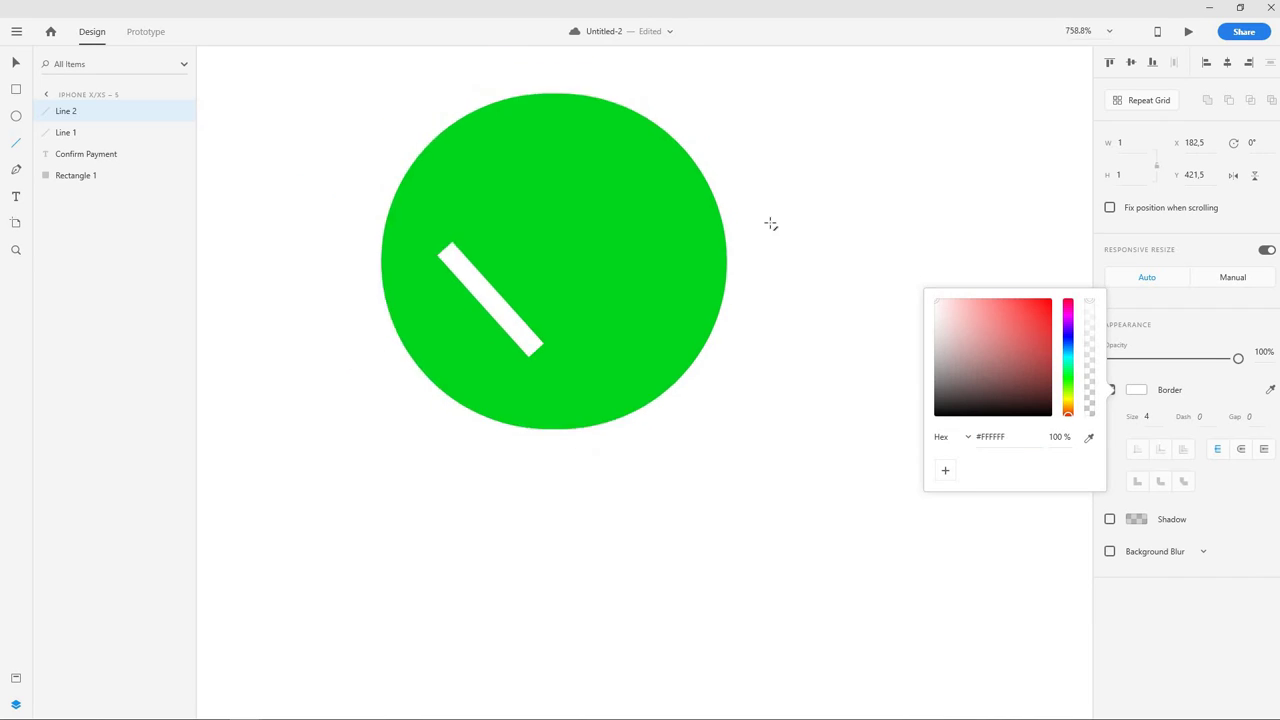
key(v)
key(Escape)
key(Escape)
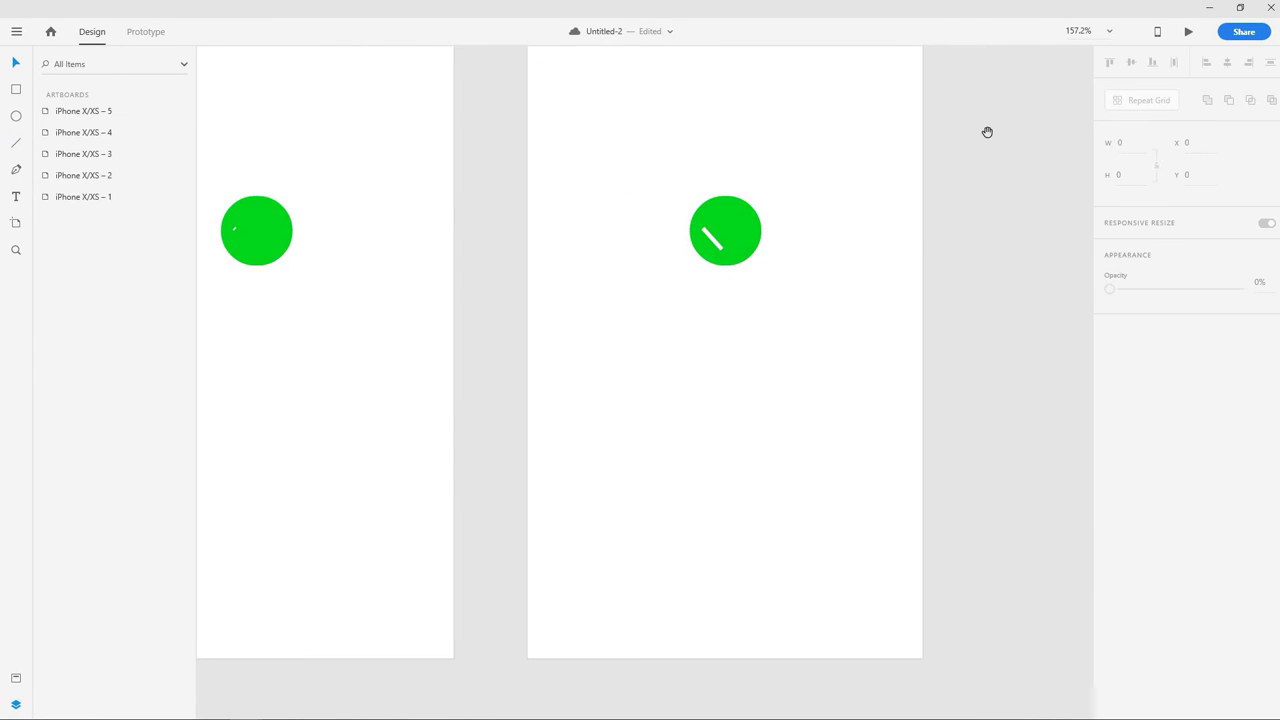
Step: Duplicate the iPhone X/XS – 5 artboard to make a sixth artboard beside it
scroll(870, 238, down, 2)
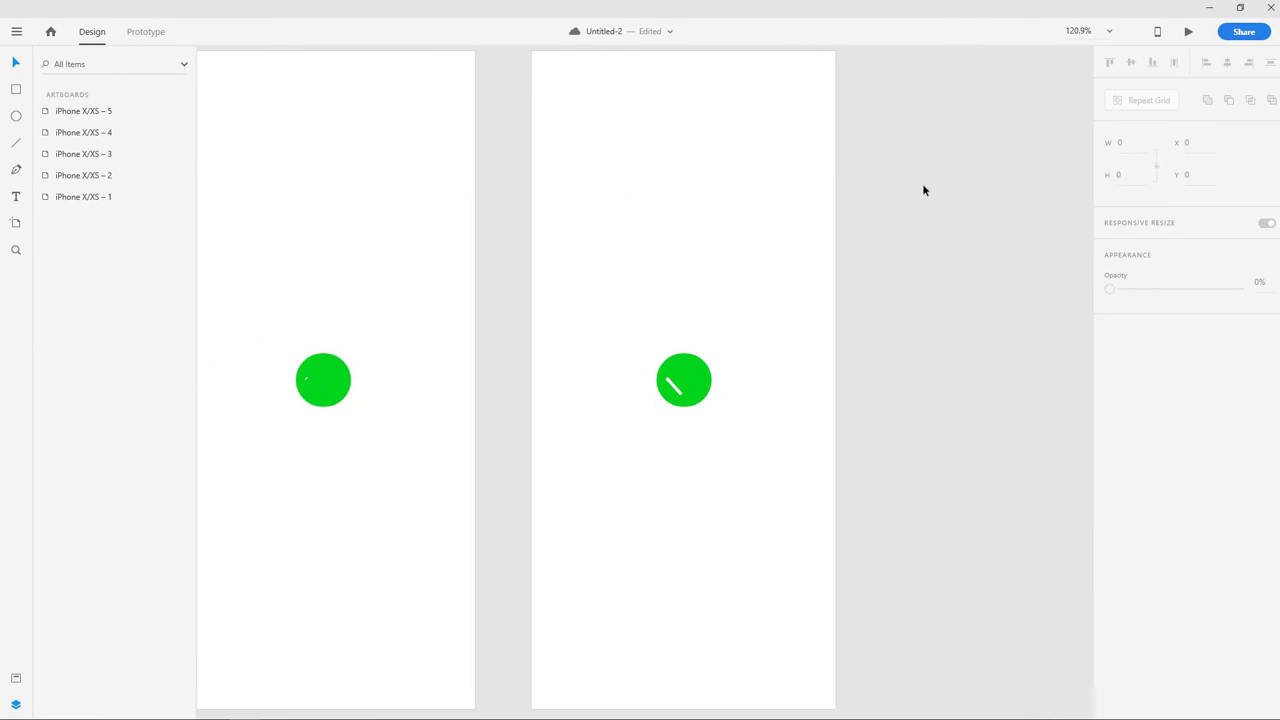
scroll(922, 189, down, 3)
click(734, 96)
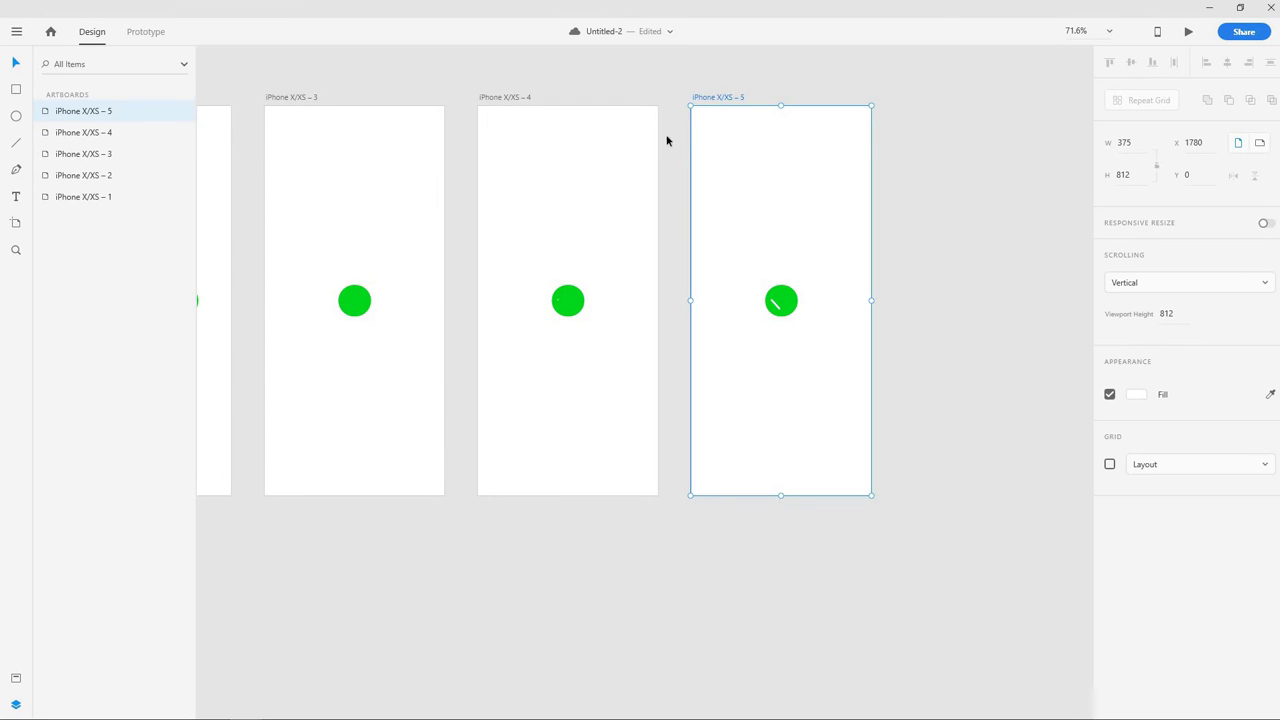
drag(1008, 78, 857, 83)
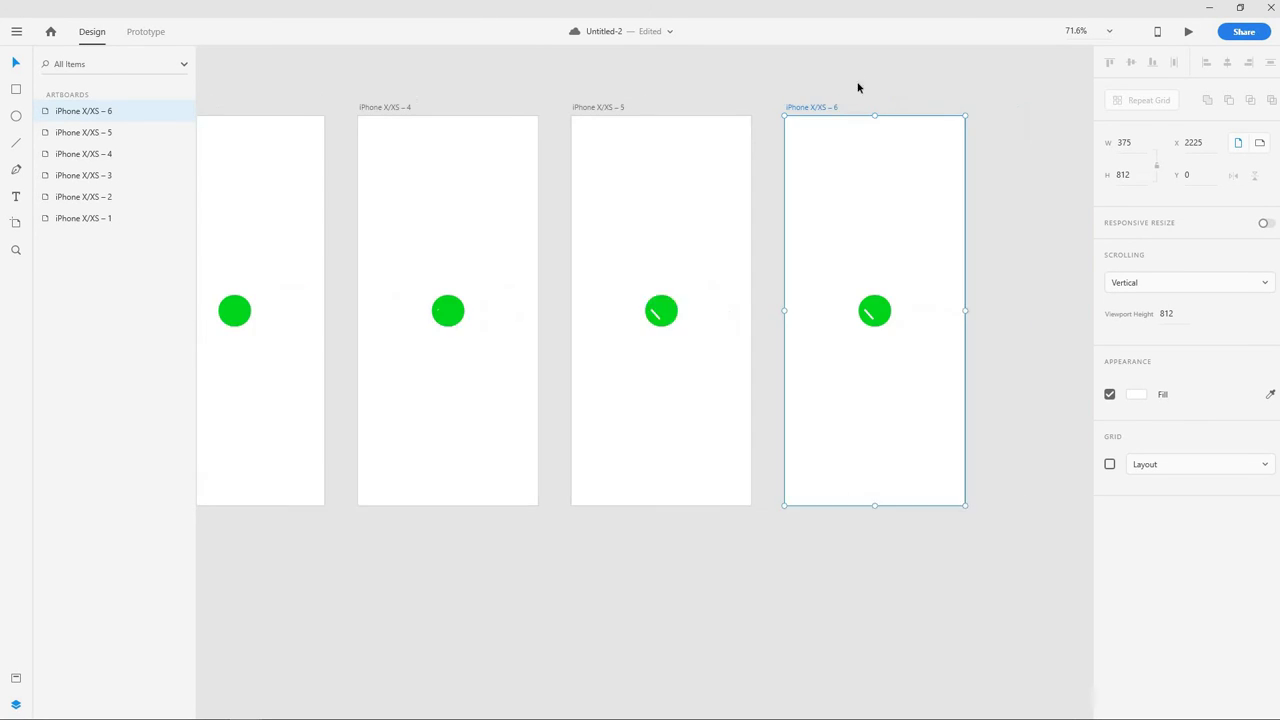
Step: Stretch Line 2 on iPhone X/XS – 6 diagonally upward to about 31 by 27 to complete the checkmark
scroll(889, 281, up, 8)
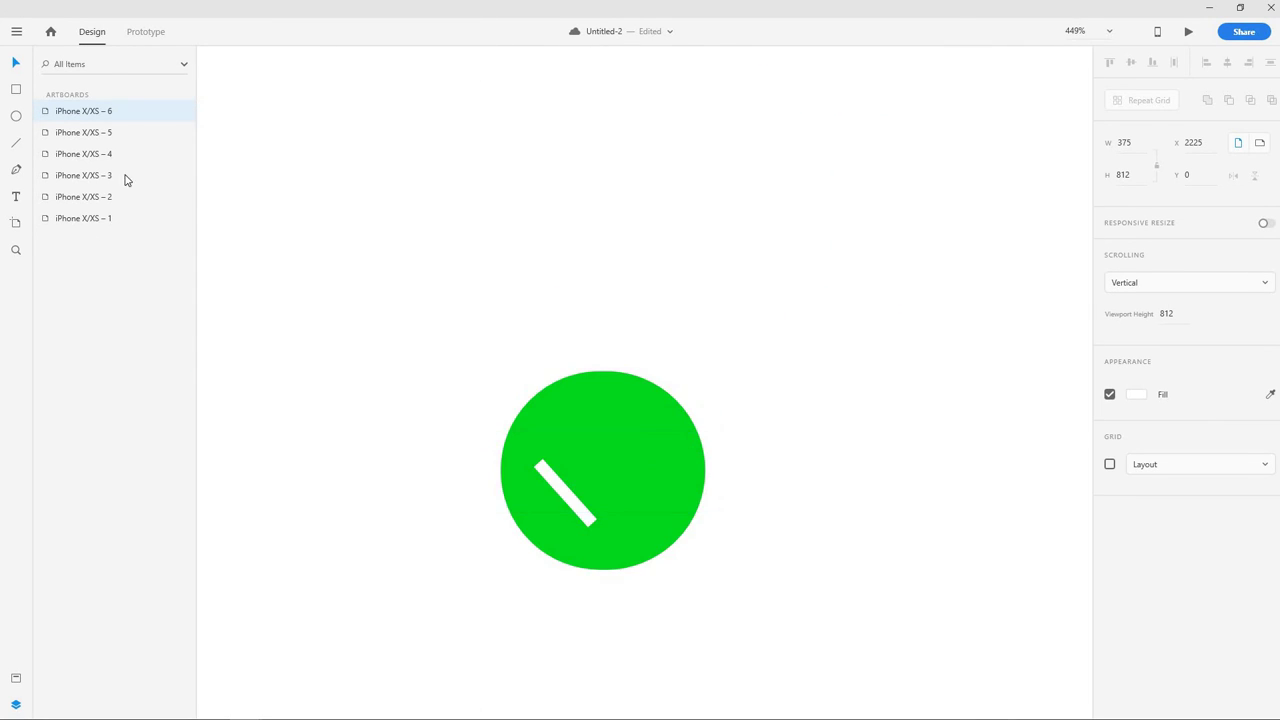
drag(852, 294, 400, 600)
click(84, 115)
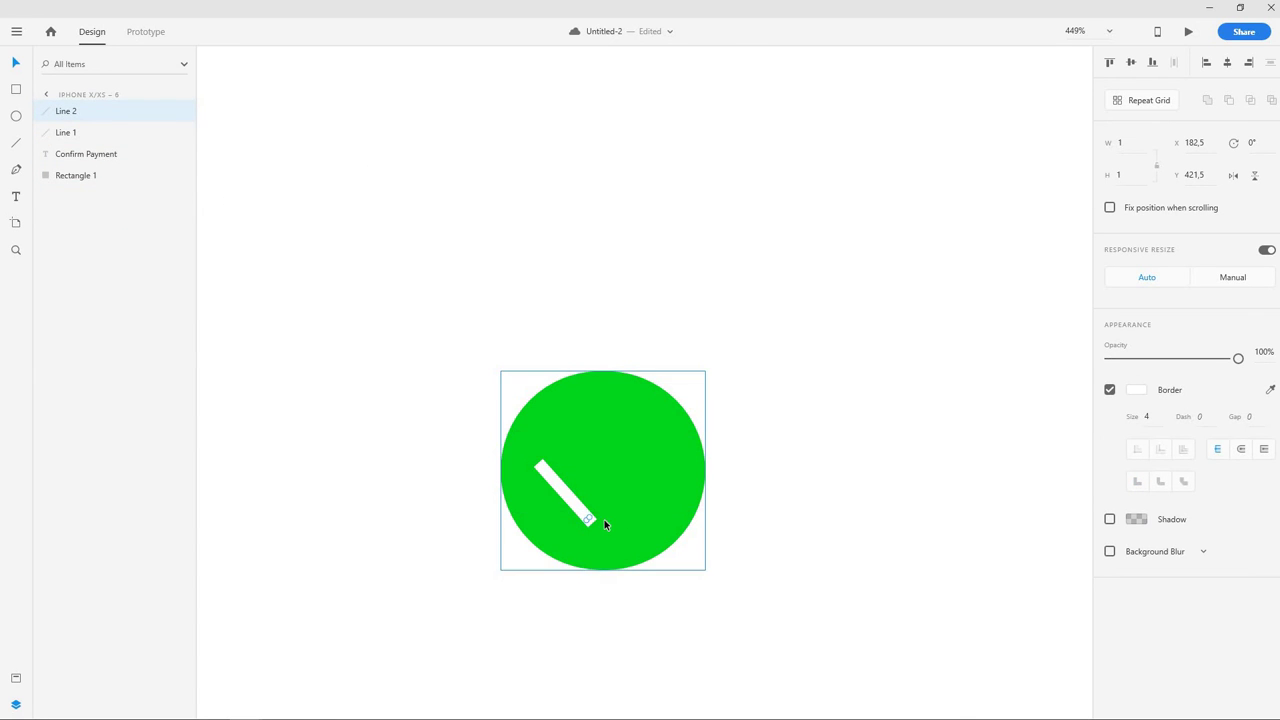
scroll(605, 517, up, 6)
drag(706, 434, 742, 372)
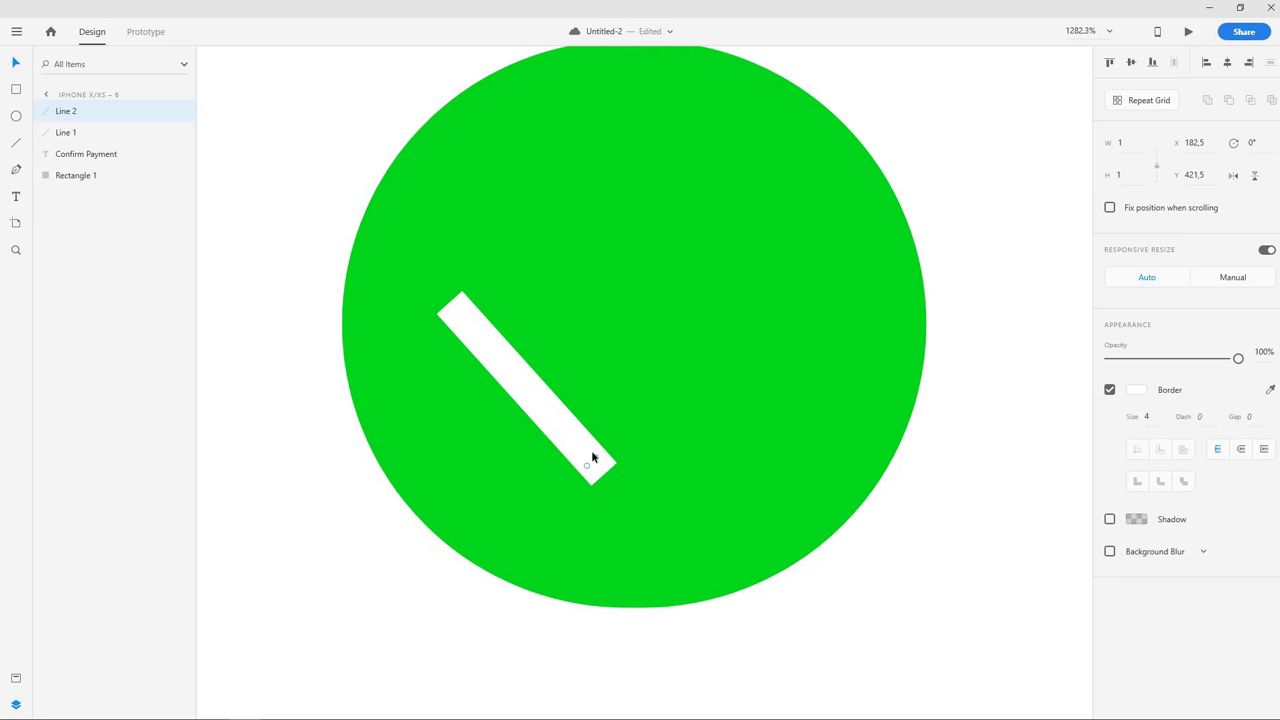
drag(630, 432, 850, 236)
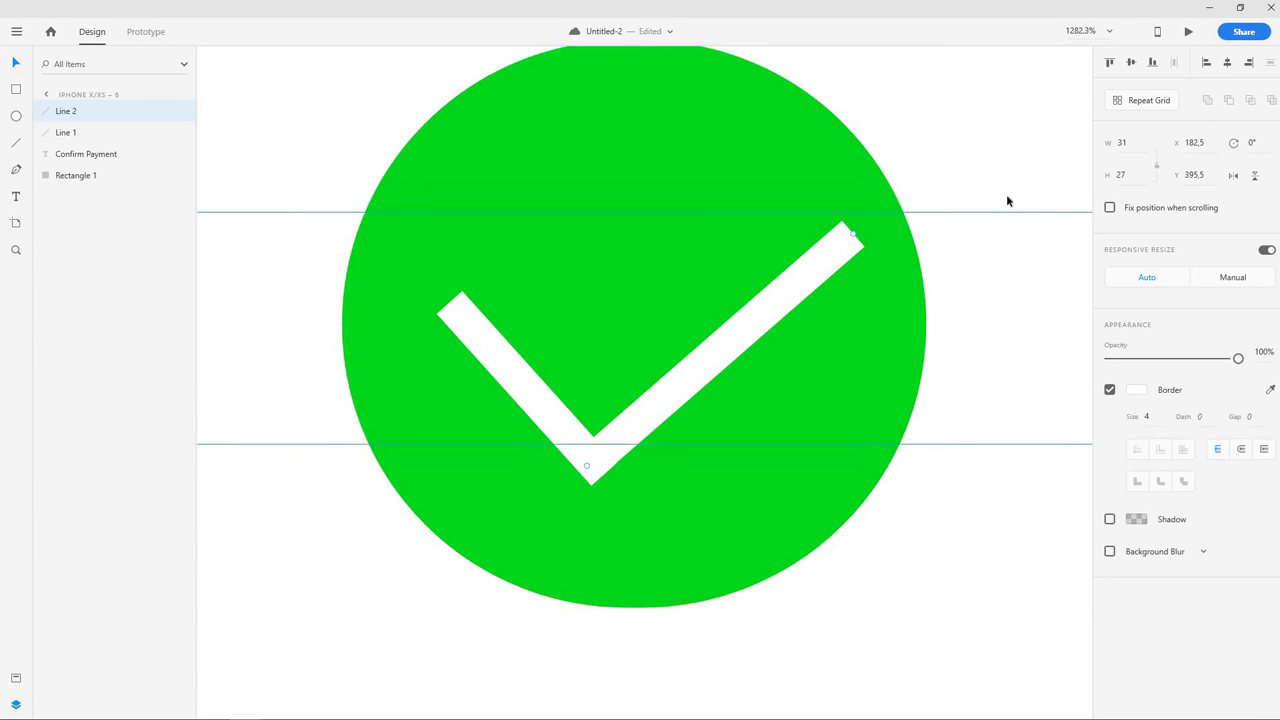
scroll(988, 157, down, 5)
scroll(986, 155, down, 4)
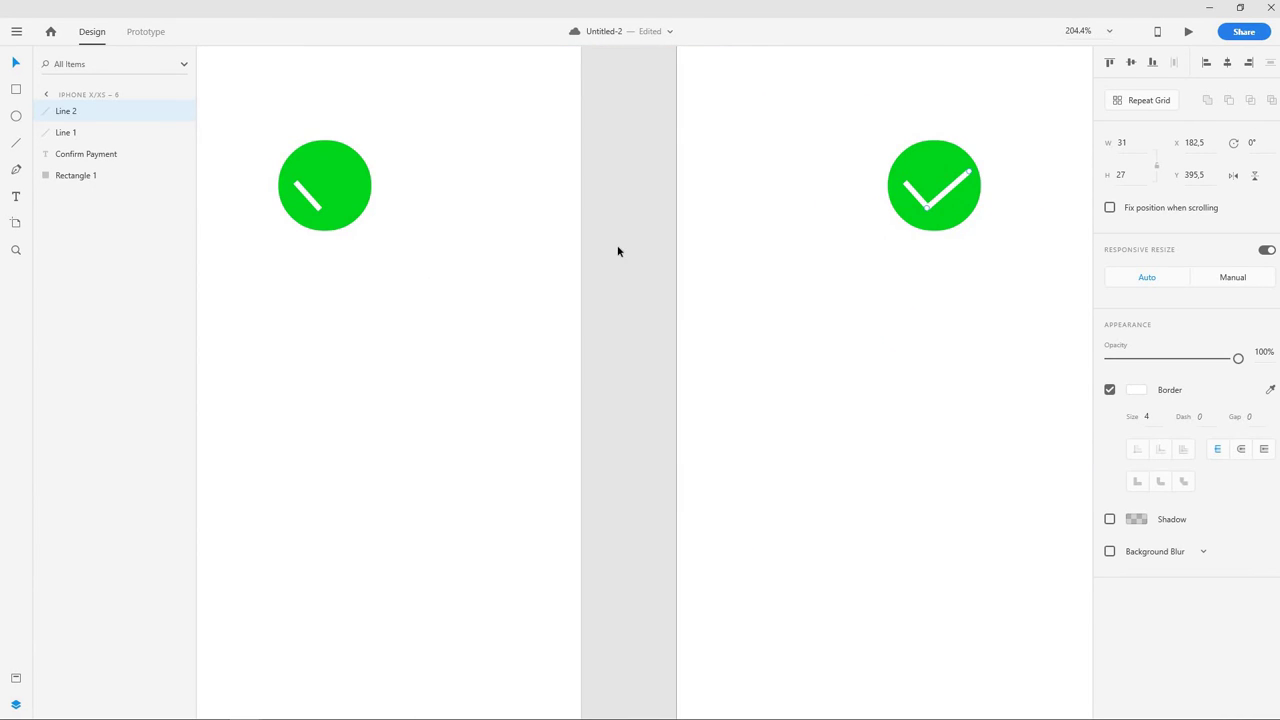
click(672, 268)
Step: In prototyping mode, link iPhone X/XS – 5 to iPhone X/XS – 6 with a Time trigger, 0 s delay, Auto-Animate, Ease Out and 0,2 s duration
scroll(672, 271, down, 3)
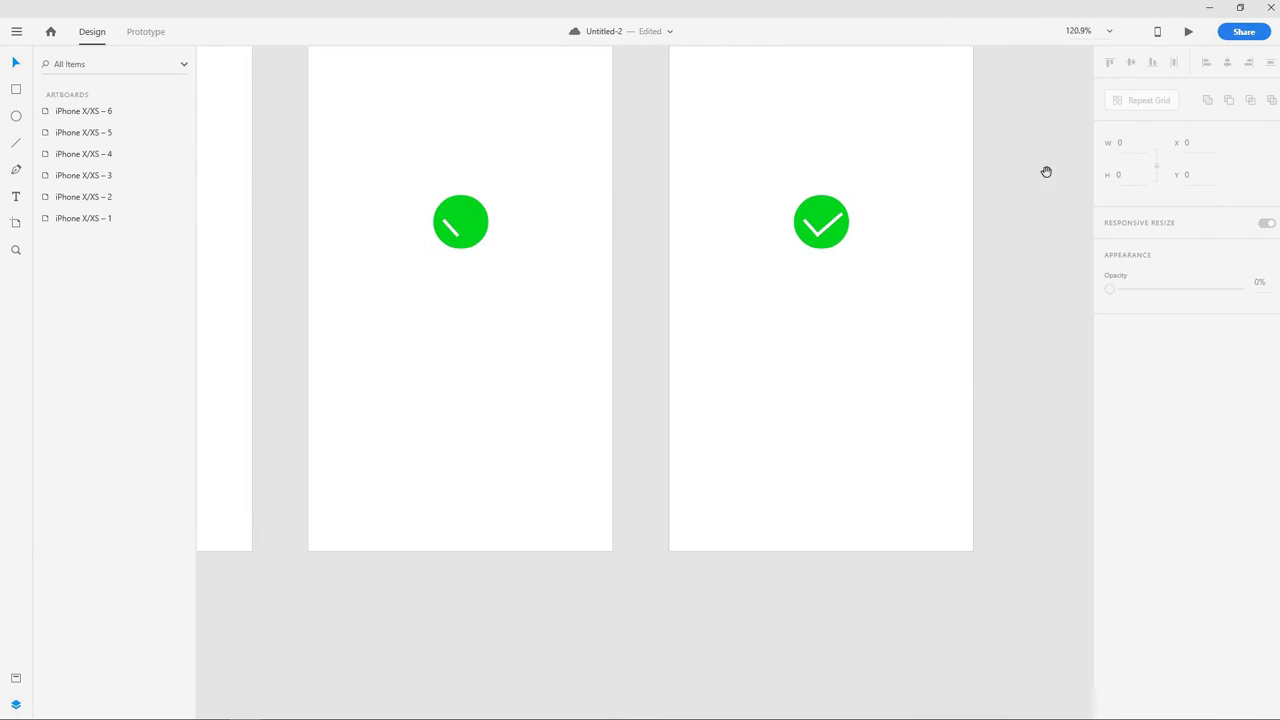
scroll(1046, 171, up, 2)
scroll(990, 230, down, 3)
scroll(903, 166, up, 2)
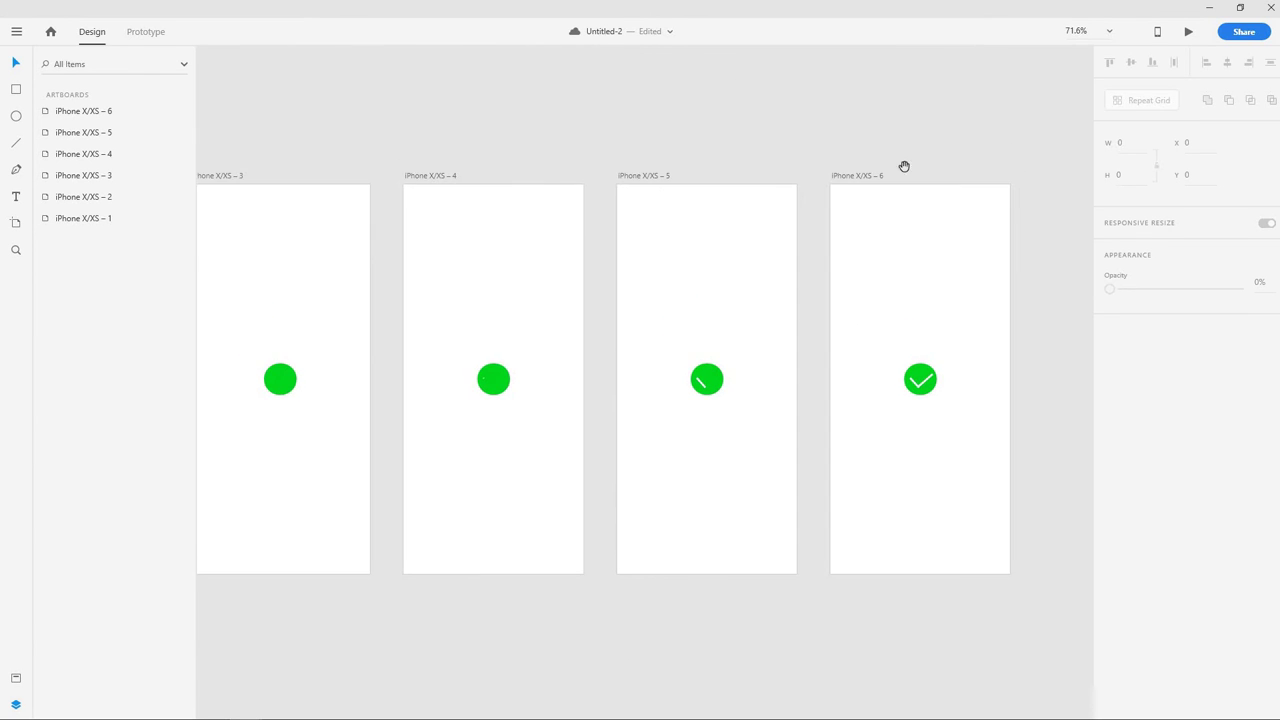
scroll(900, 120, down, 3)
scroll(917, 131, up, 2)
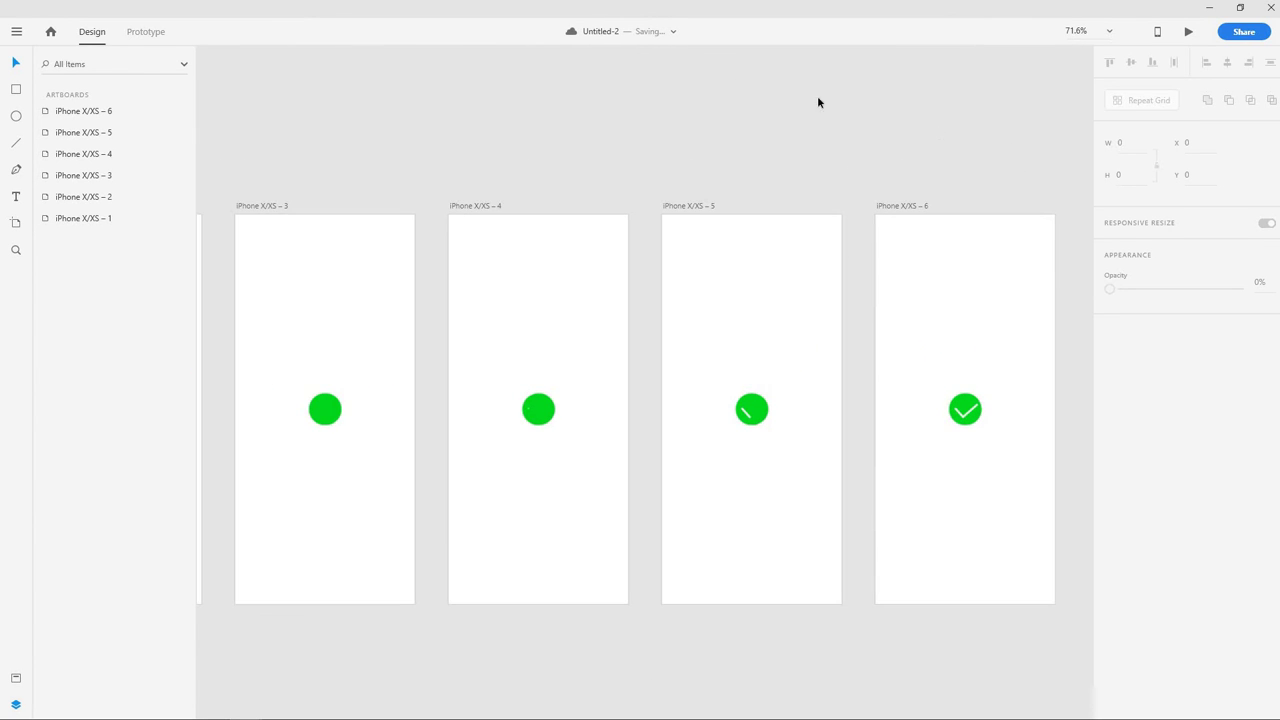
click(150, 34)
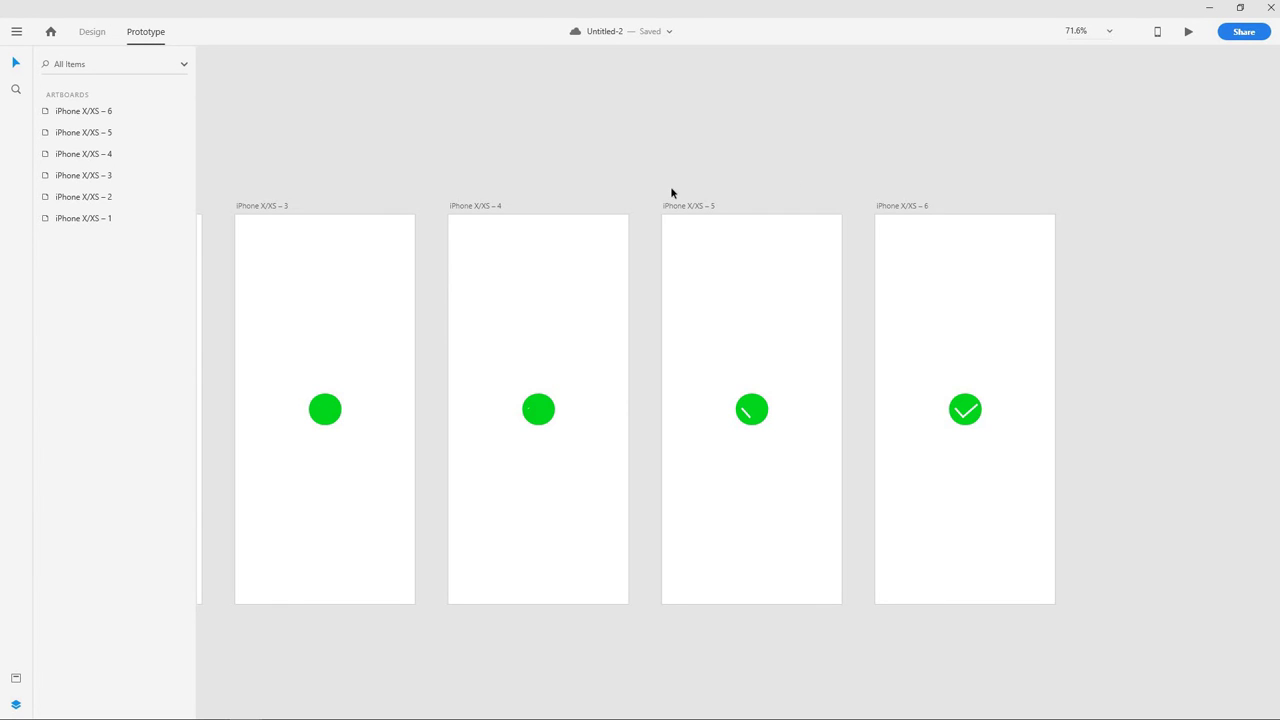
click(698, 212)
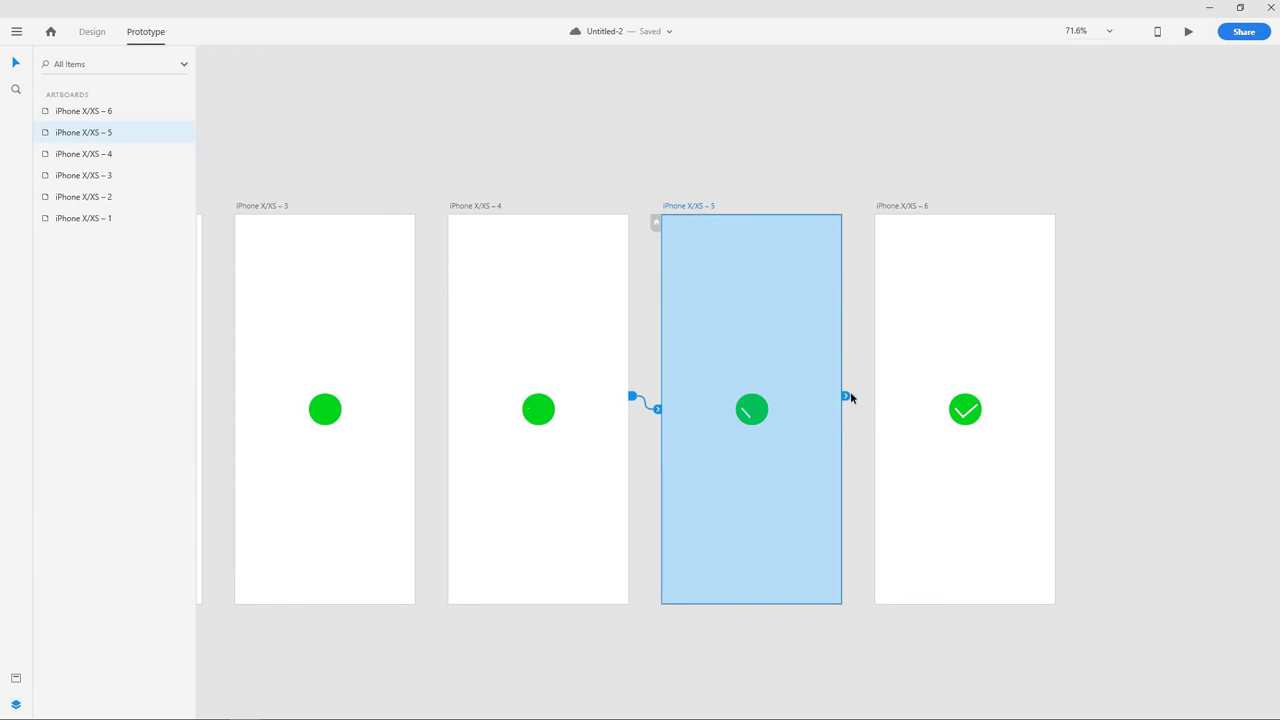
drag(847, 398, 897, 380)
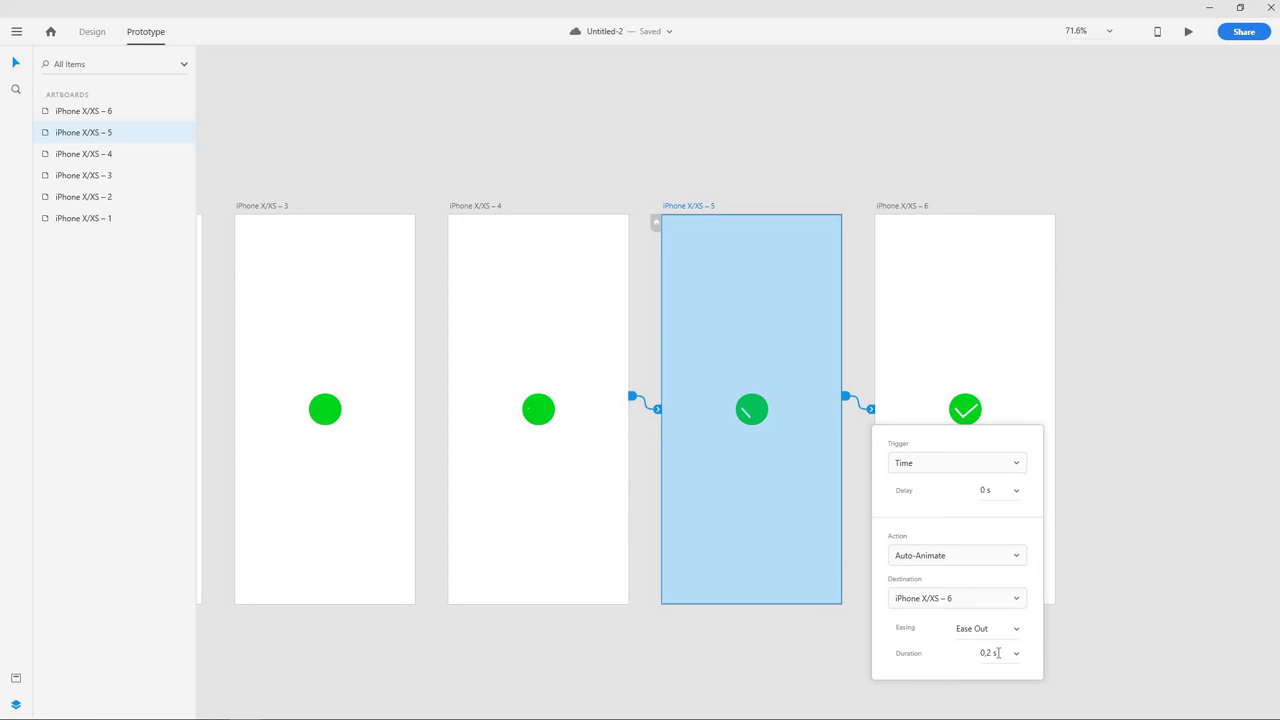
click(1170, 523)
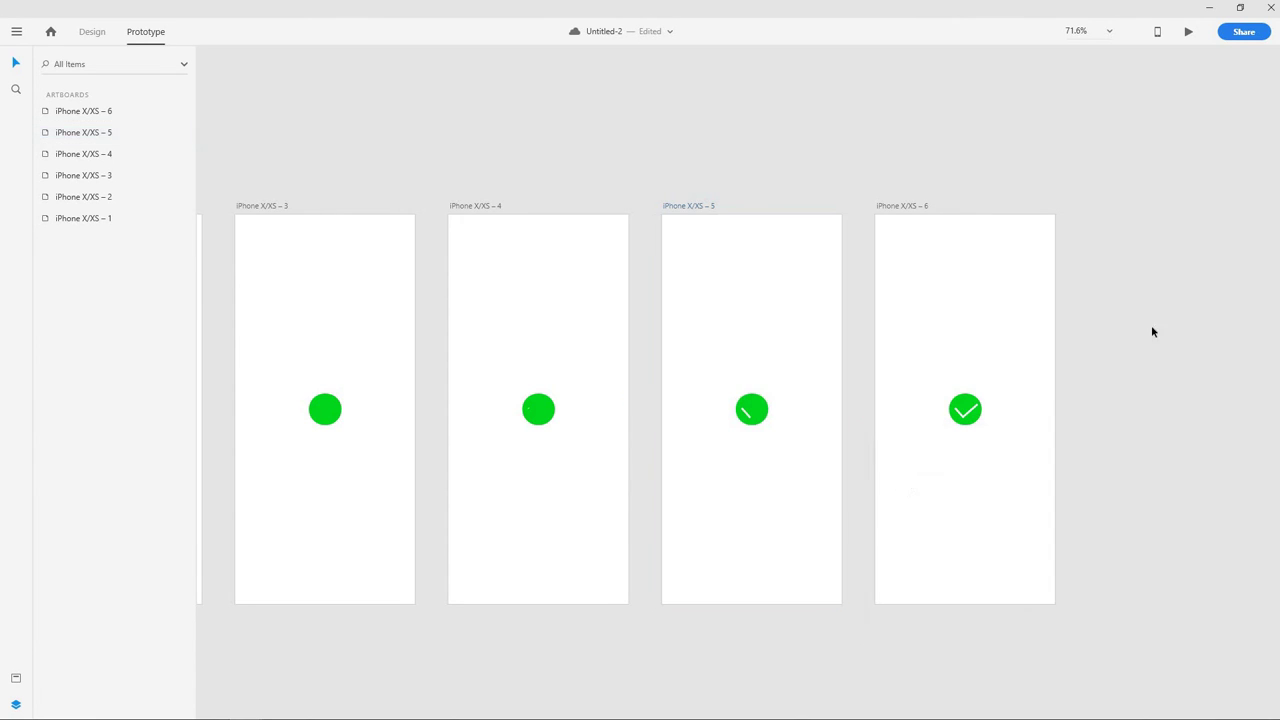
Step: Play the Confirm Payment animation twice in the preview to check how the full checkmark is drawn
click(1185, 32)
click(371, 354)
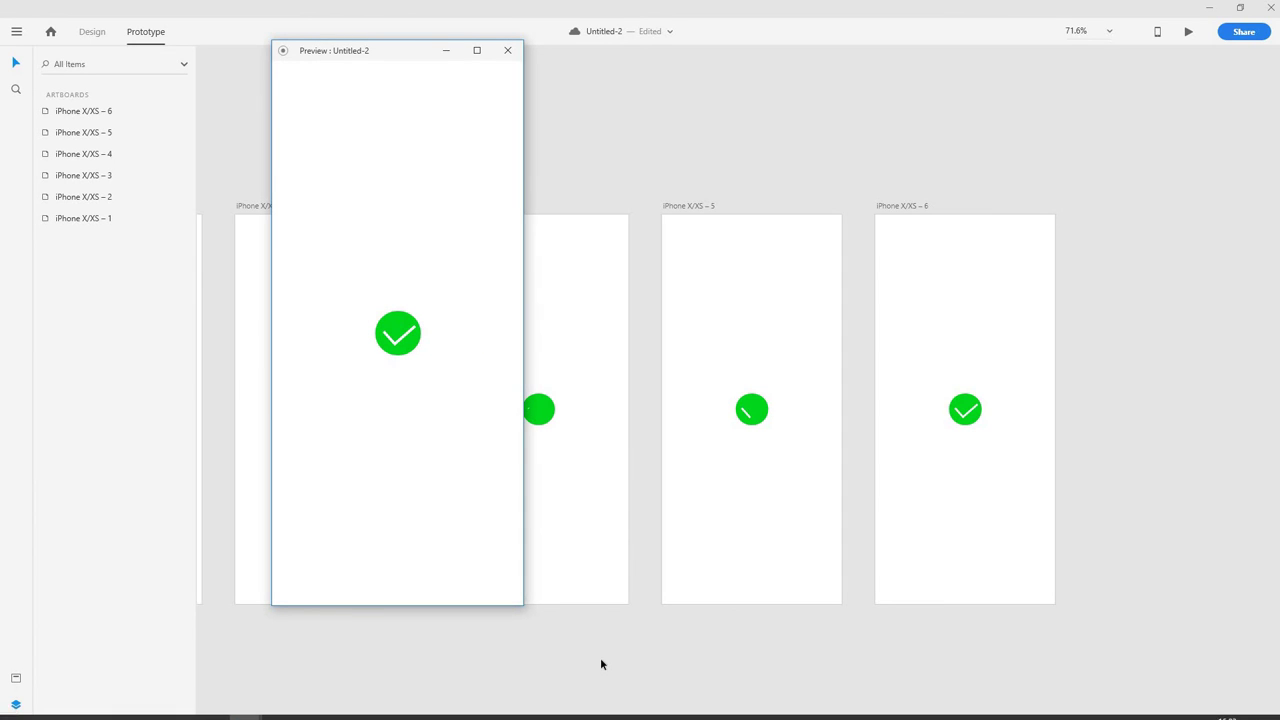
click(510, 50)
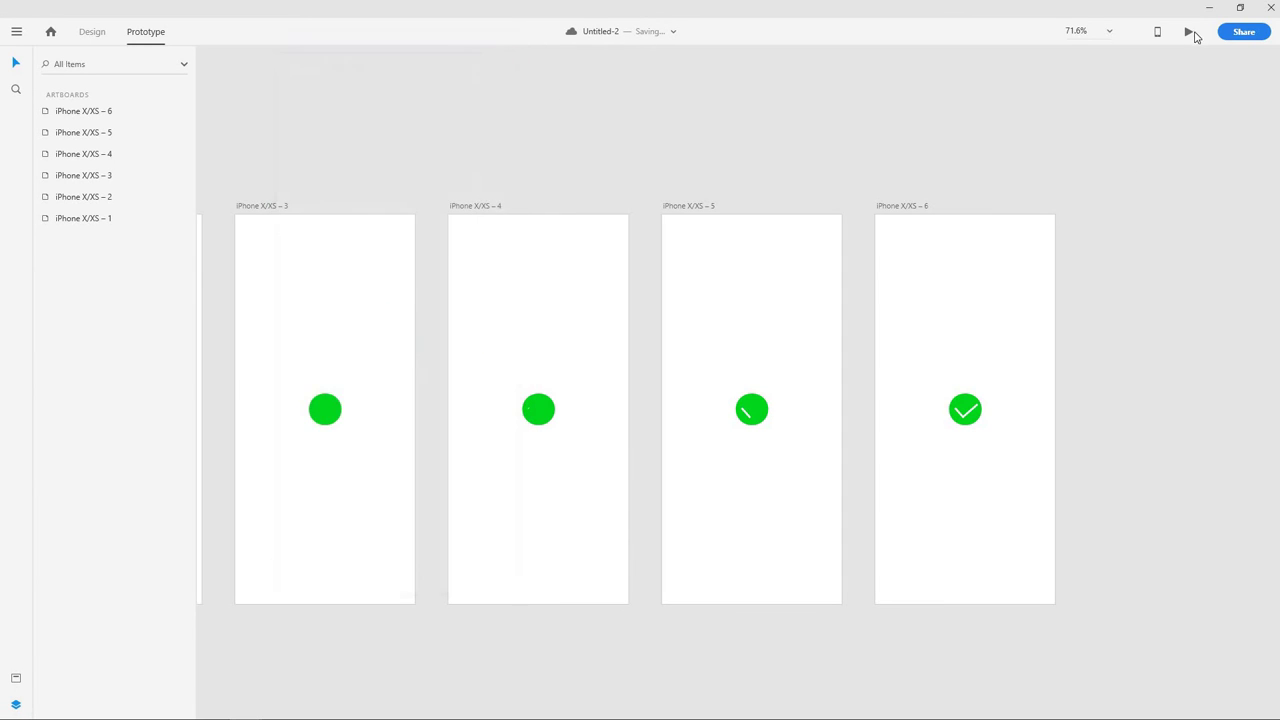
key(ctrl+Return)
click(386, 351)
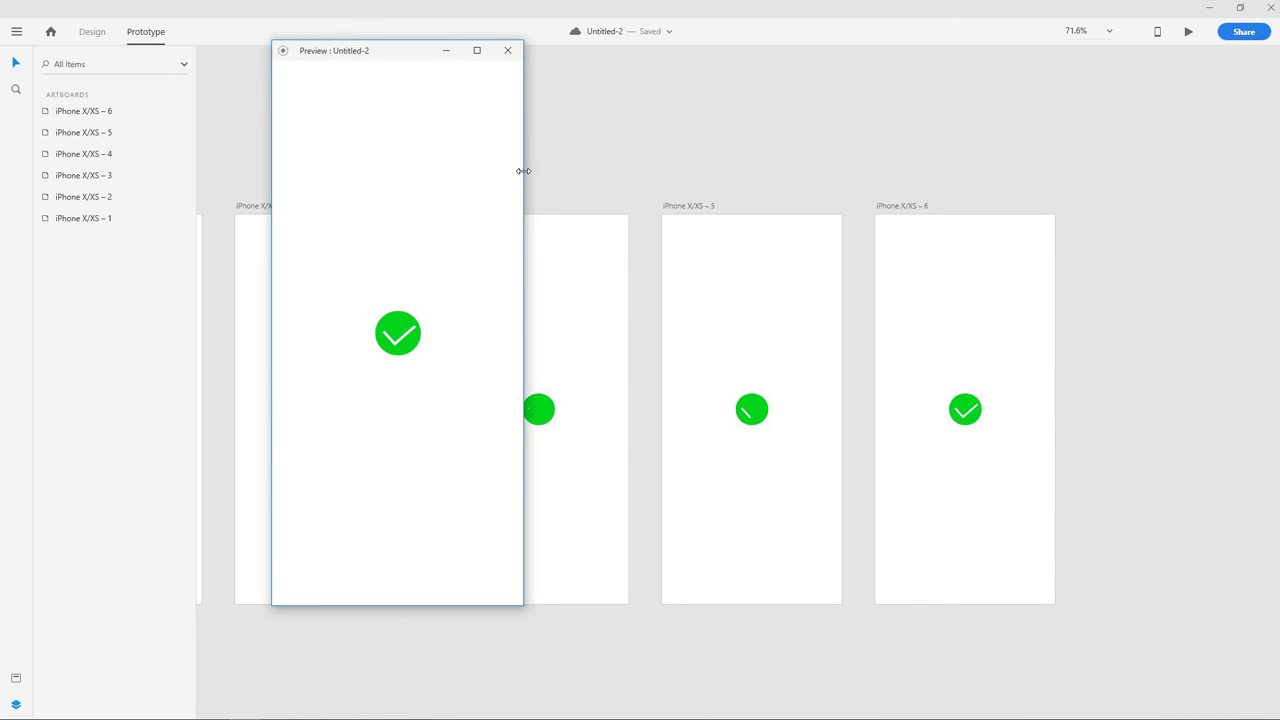
click(508, 50)
Step: In design mode, set the border size of both checkmark lines on iPhone X/XS – 6 to 8
click(92, 31)
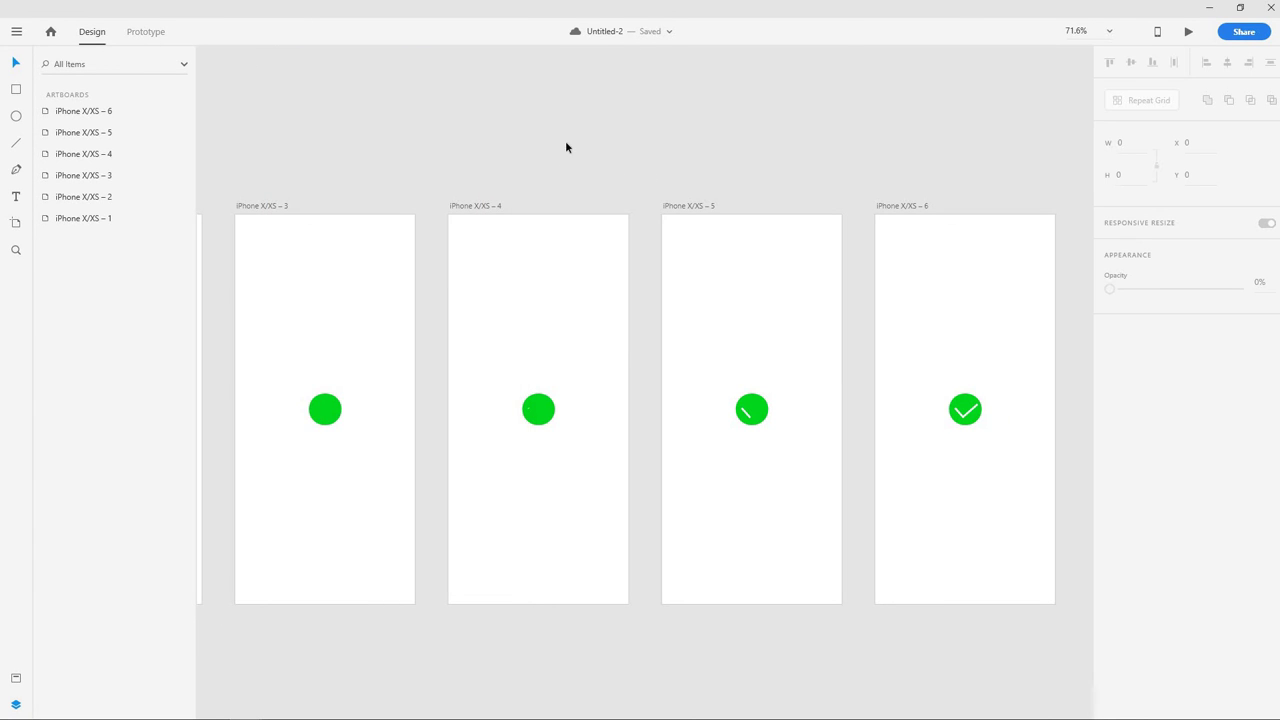
scroll(566, 143, up, 1)
scroll(687, 175, up, 1)
drag(698, 279, 749, 77)
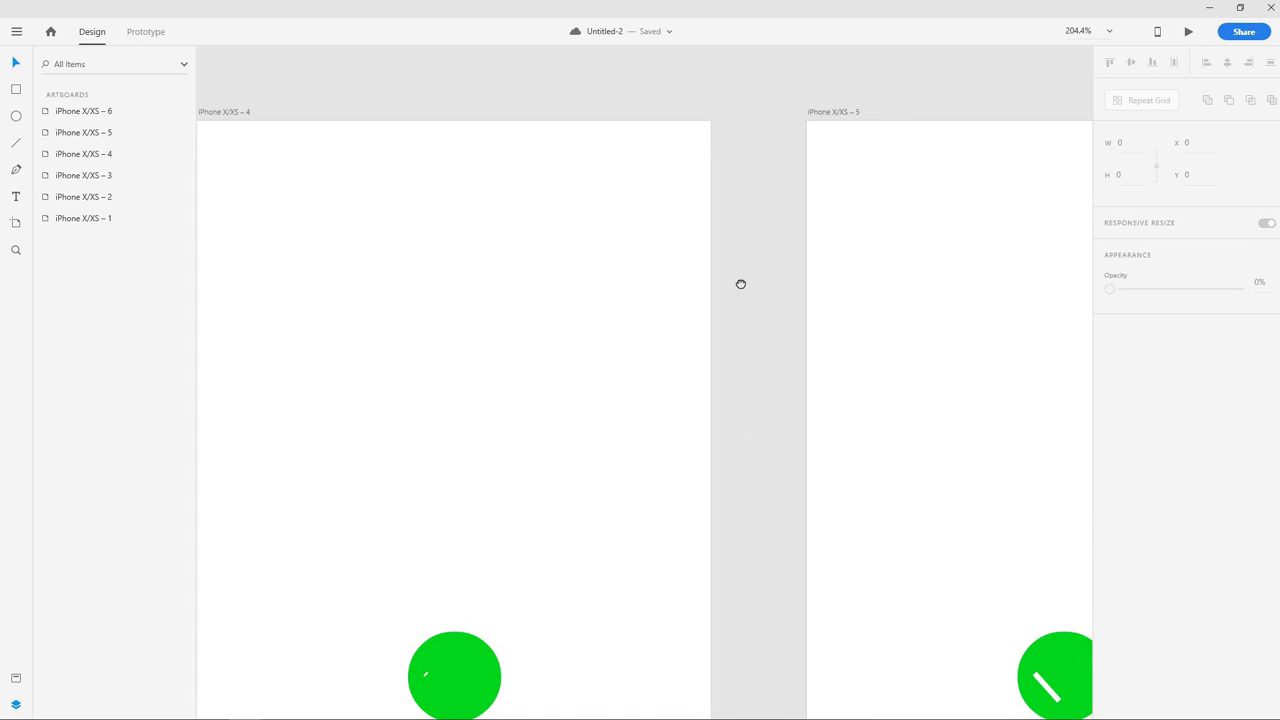
drag(741, 284, 730, 80)
mouse_move(734, 426)
mouse_down()
mouse_move(197, 317)
mouse_move(139, 319)
mouse_up()
drag(1054, 364, 817, 361)
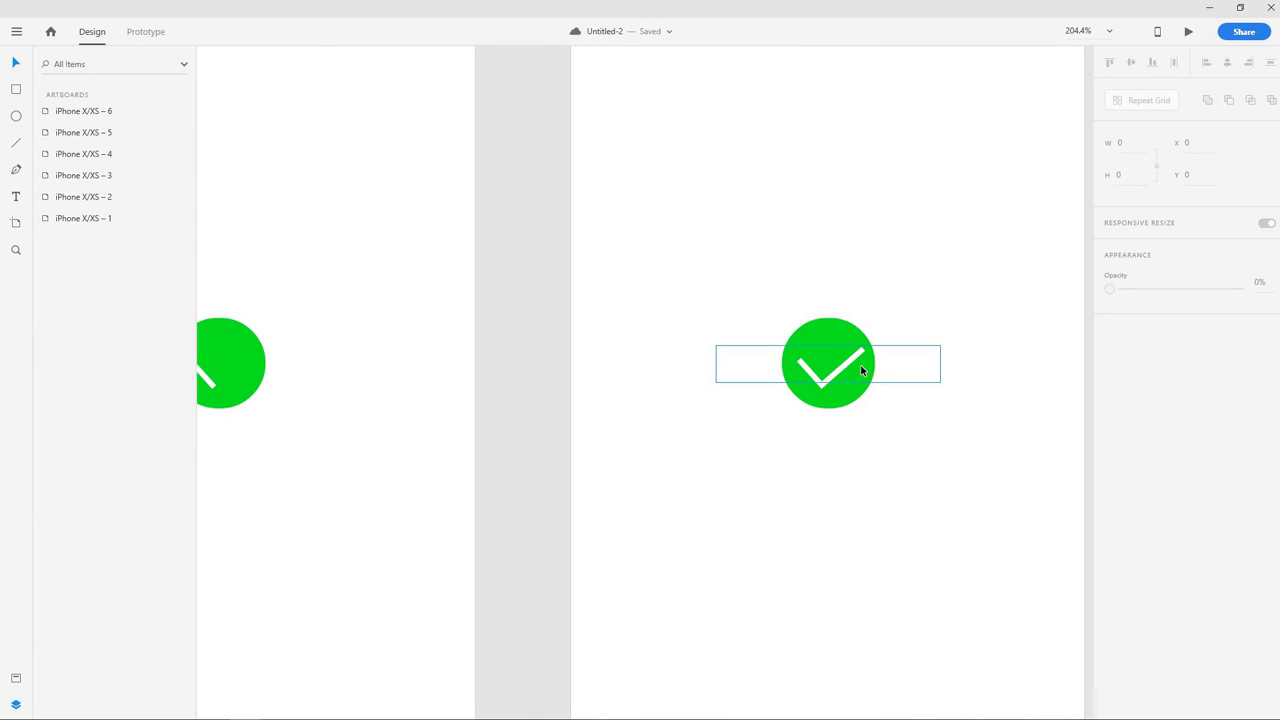
click(804, 372)
click(806, 374)
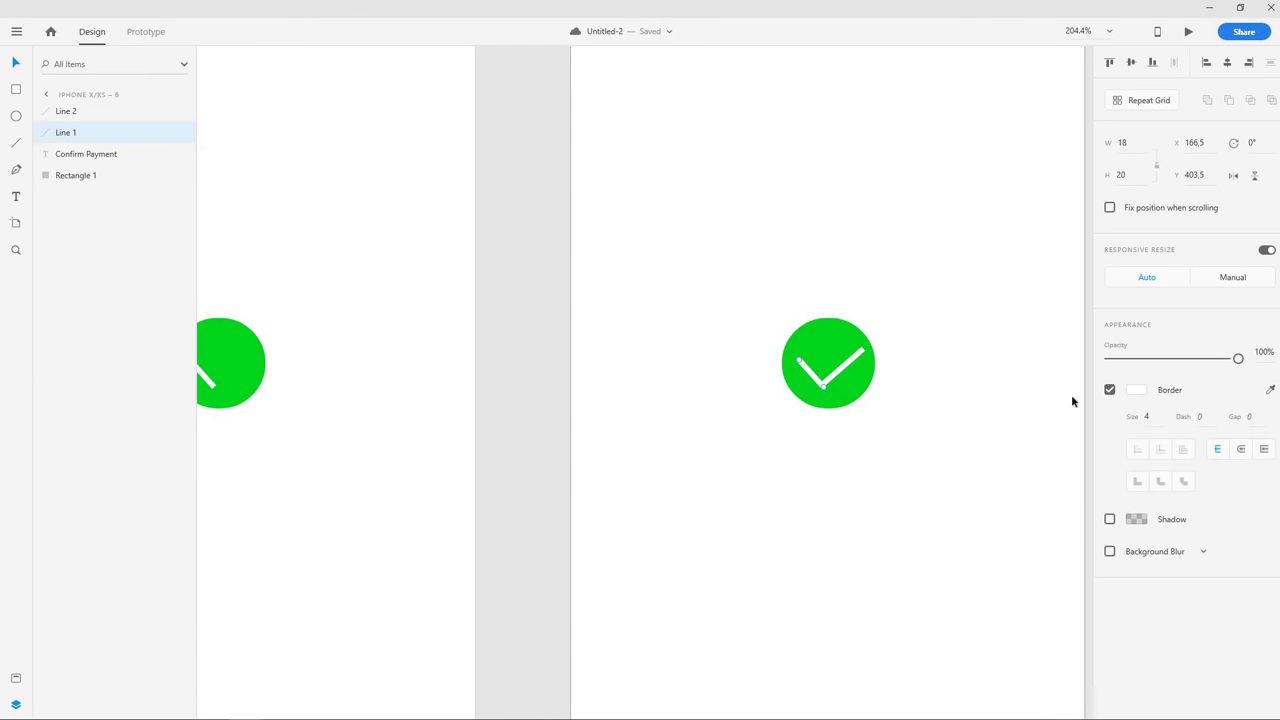
drag(1148, 410, 1151, 385)
click(855, 345)
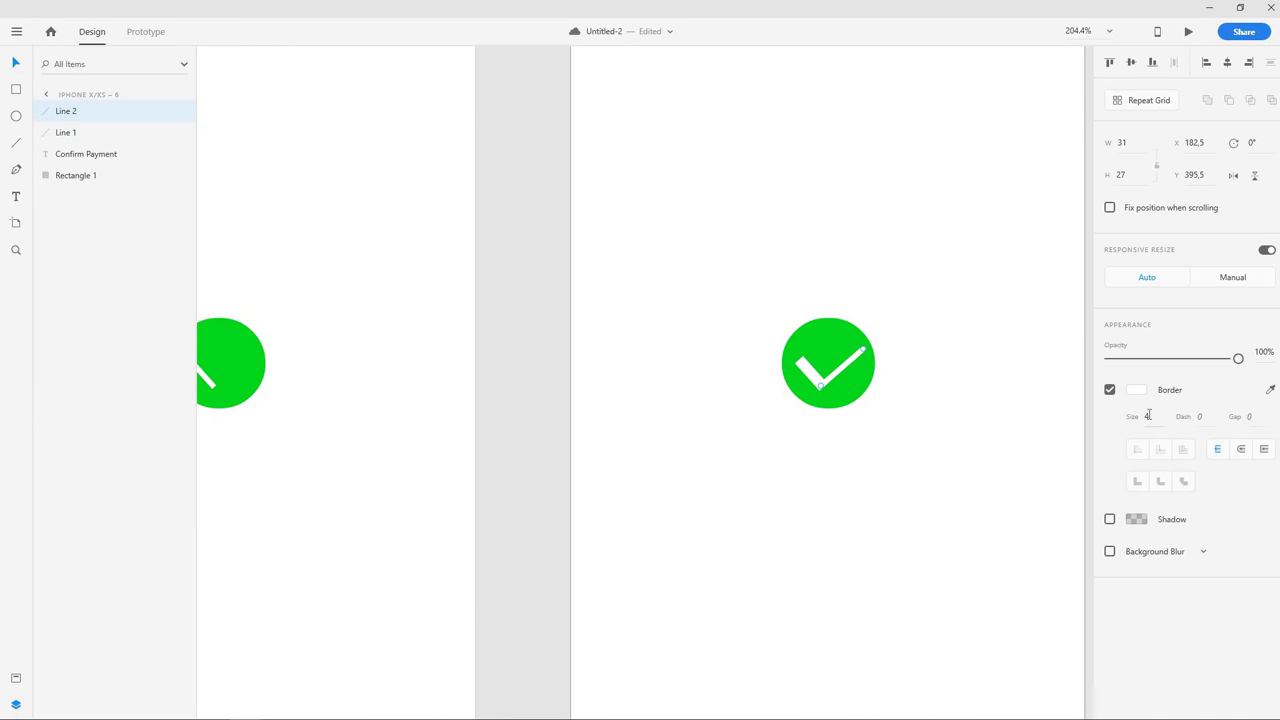
drag(1148, 415, 1147, 381)
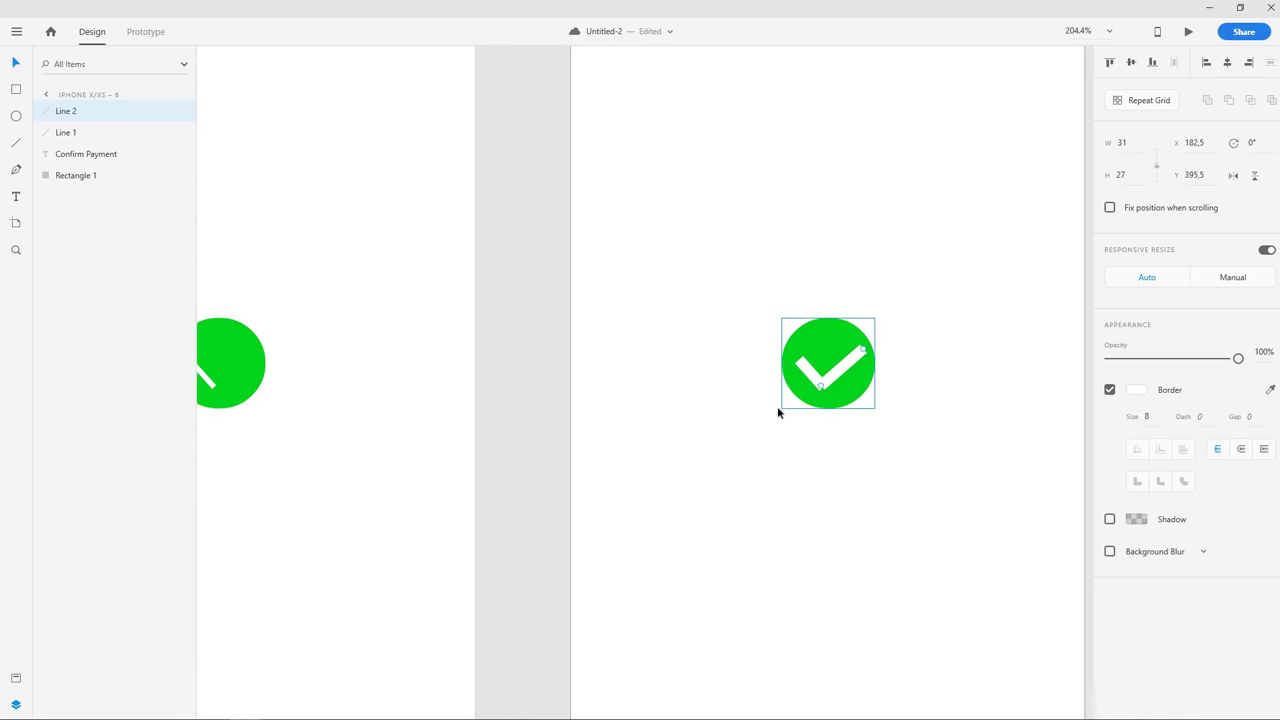
Step: Move Line 2 on iPhone X/XS – 6 to about X 179,5 and Y 396,5 so it joins Line 1 in a clean corner
click(516, 414)
drag(499, 428, 620, 338)
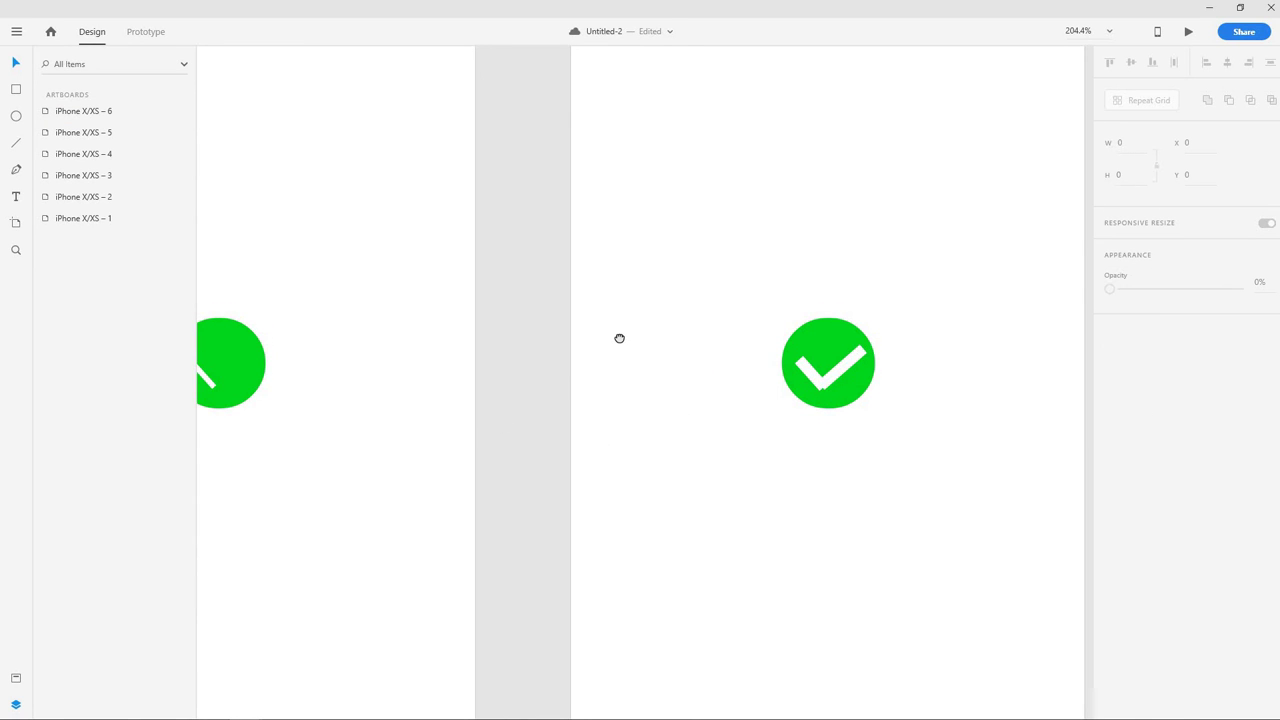
scroll(742, 336, up, 3)
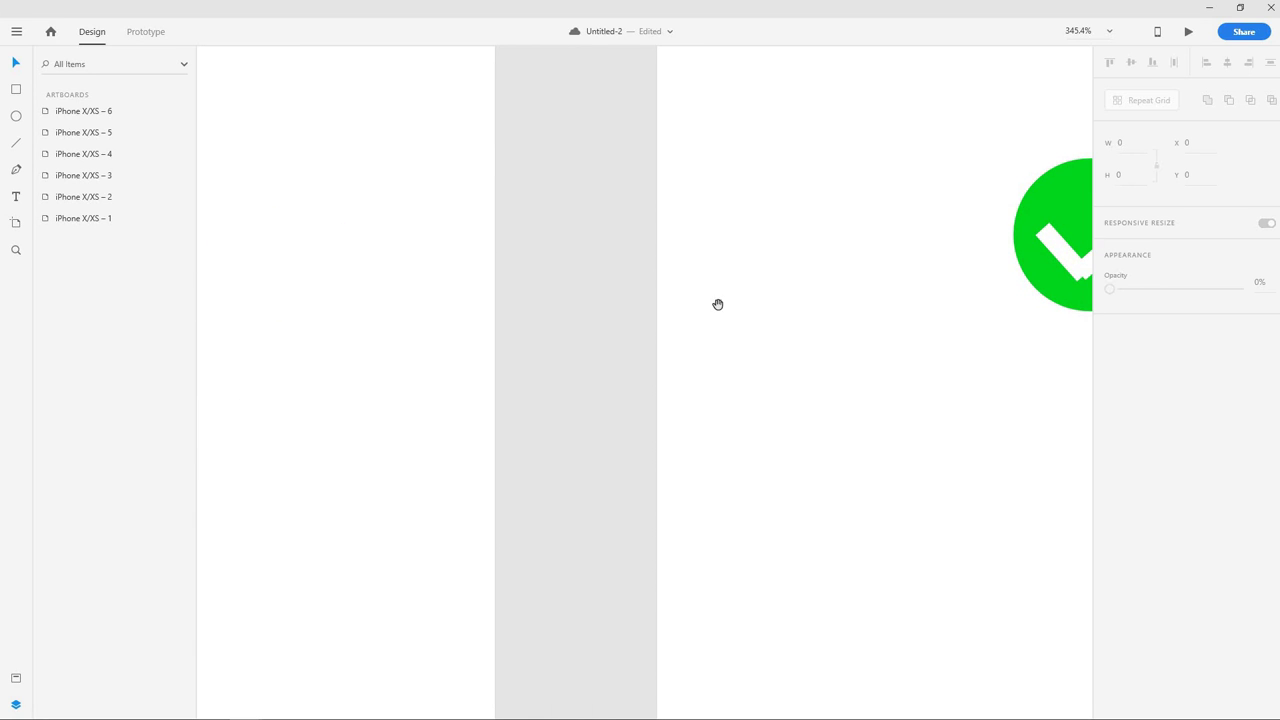
scroll(900, 271, right, 3)
drag(905, 273, 895, 277)
click(366, 328)
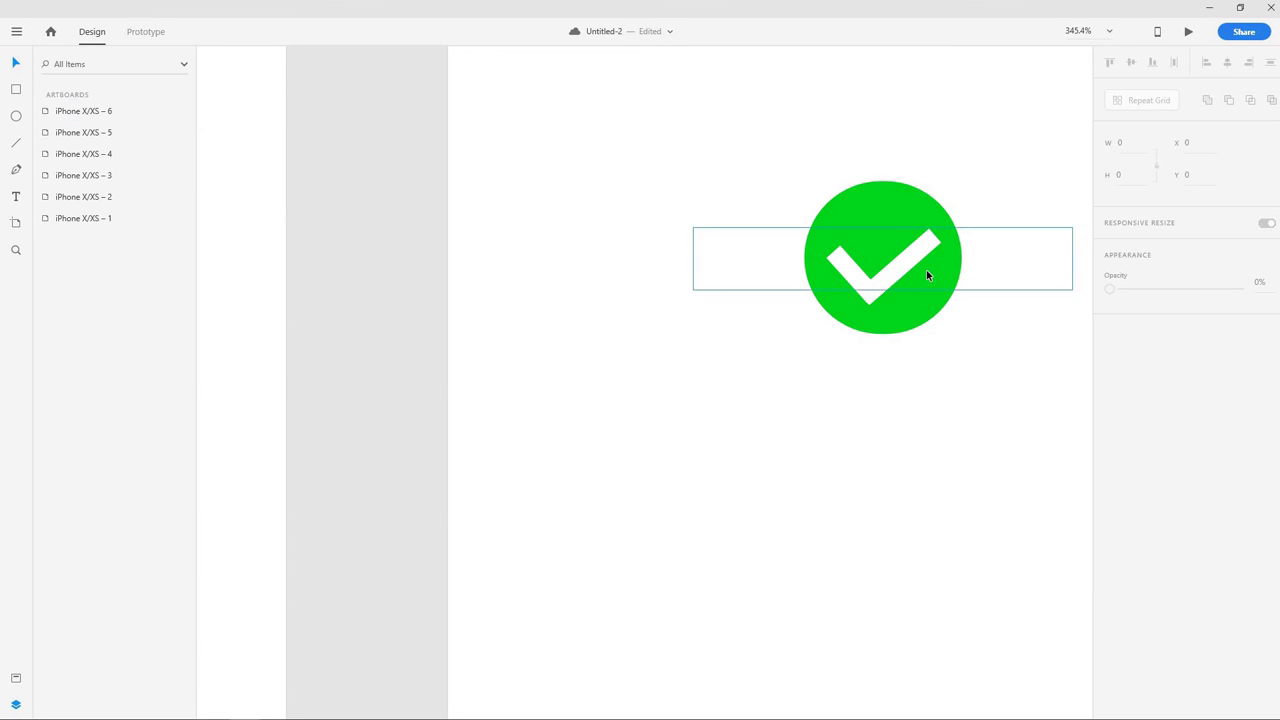
click(908, 263)
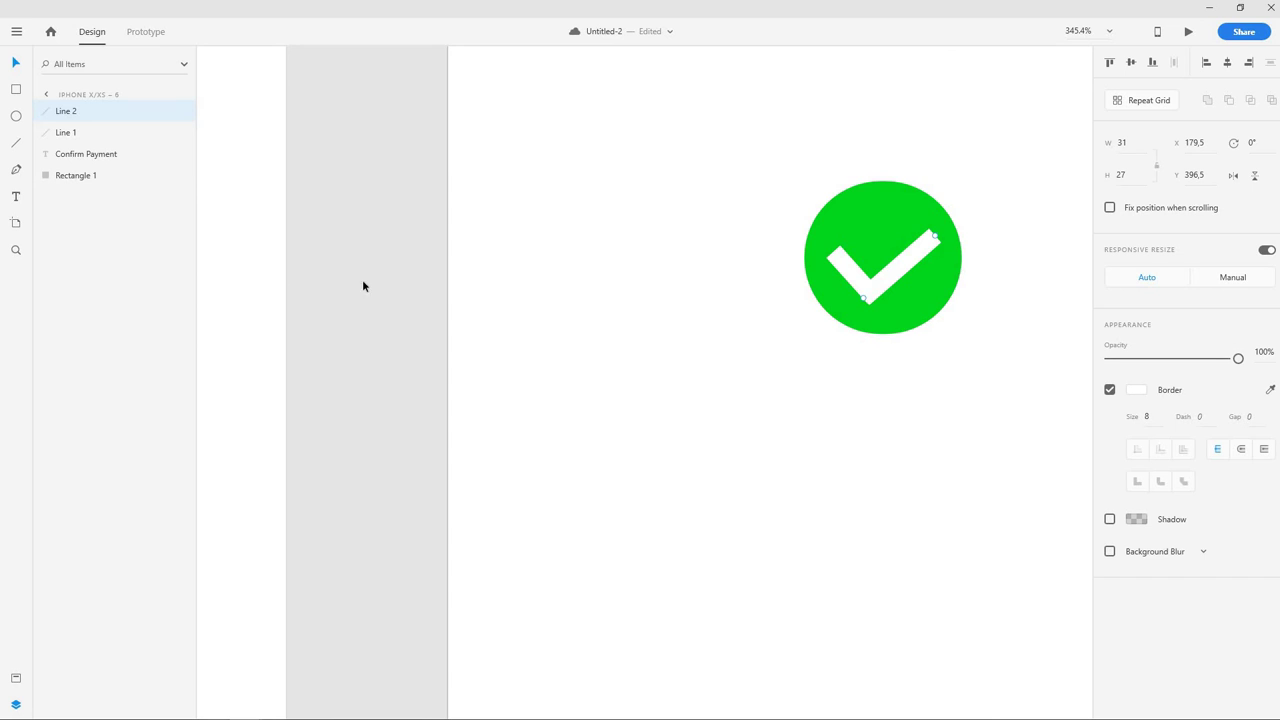
Step: Set the border size of Line 1 on iPhone X/XS – 5 to 8
scroll(690, 287, left, 3)
scroll(860, 287, left, 2)
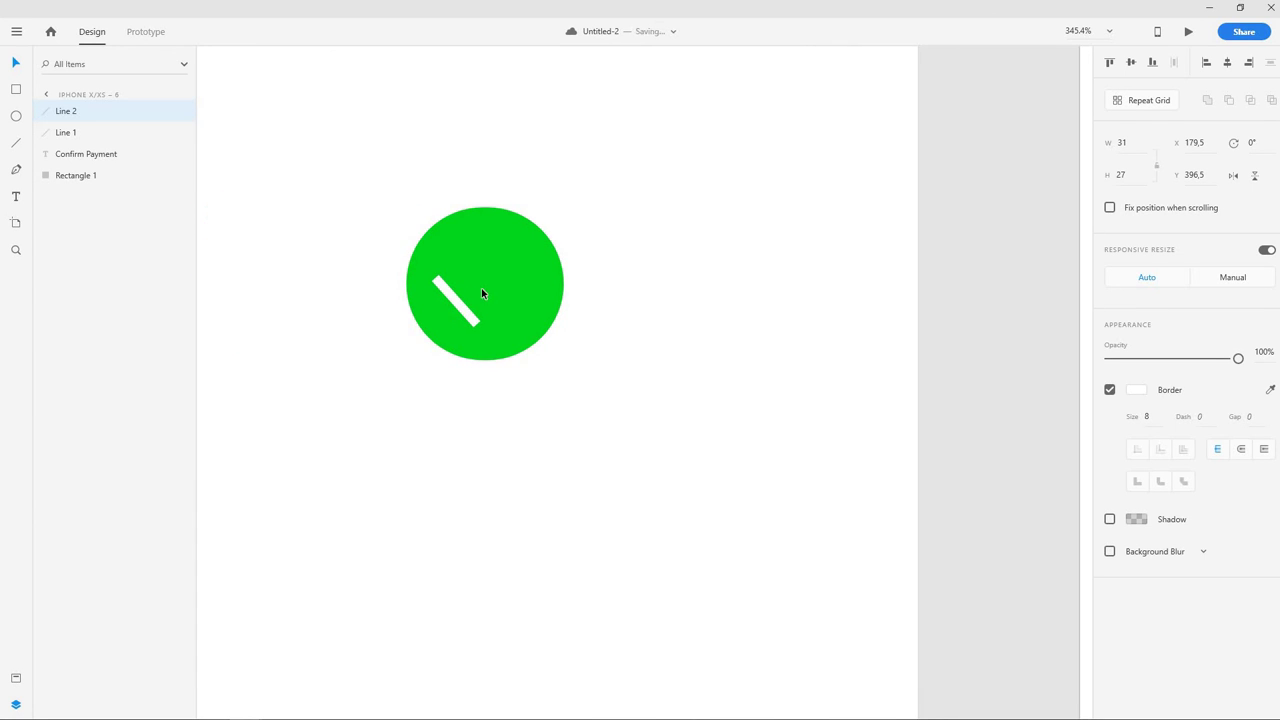
click(465, 307)
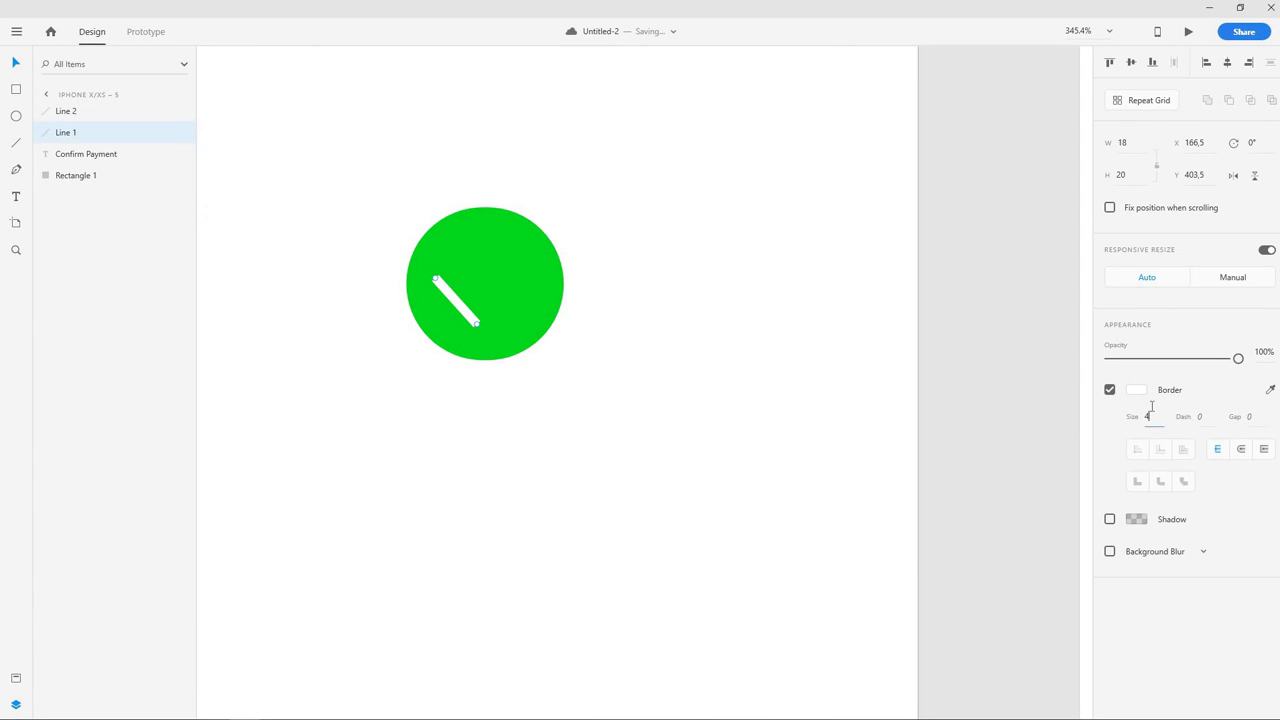
key(Up)
key(Up)
key(Up)
key(Up)
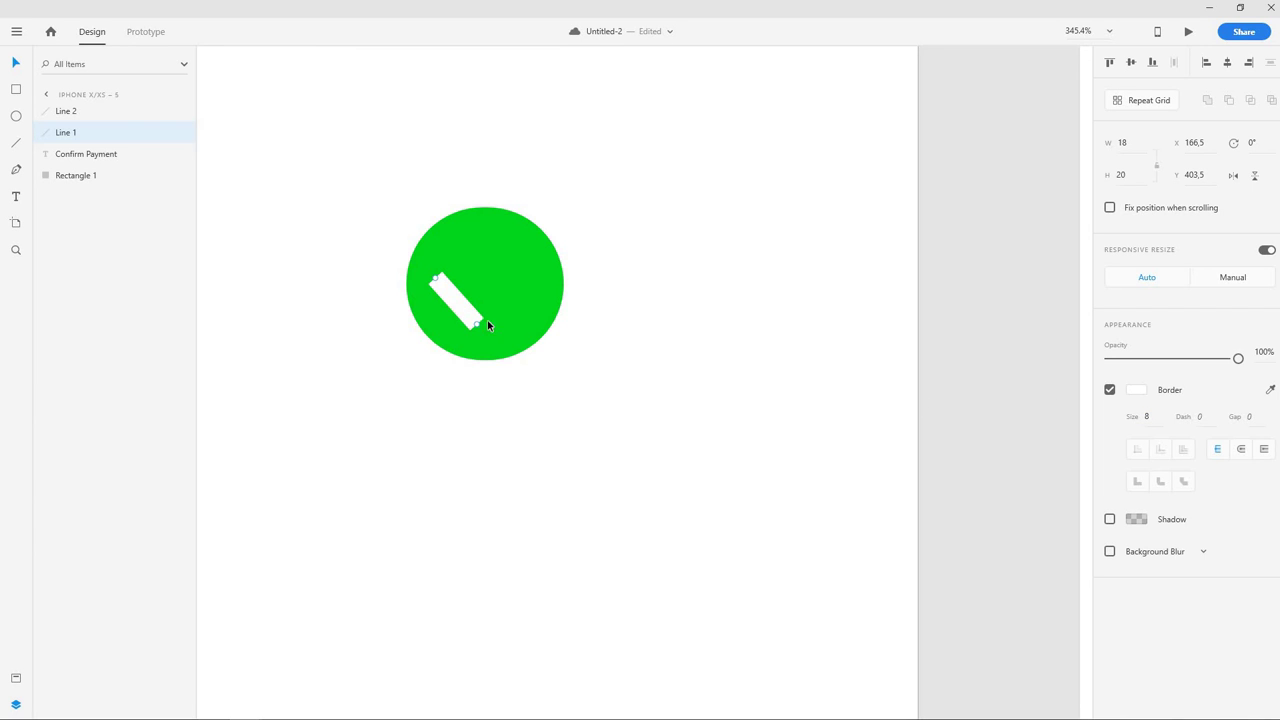
Step: Set the border size of the tiny Line 2 on iPhone X/XS – 5 to 8
click(65, 111)
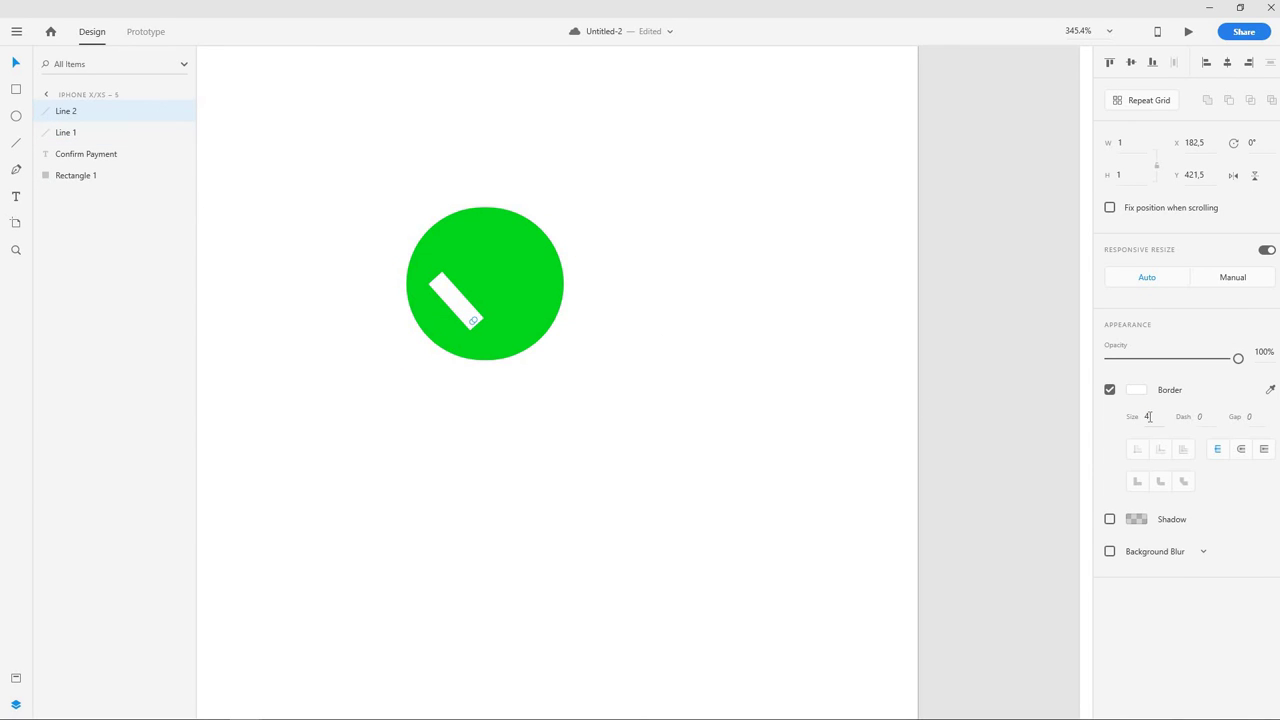
click(1149, 416)
key(Up)
key(Up)
key(Up)
key(Up)
key(Return)
Step: Move Line 2 on iPhone X/XS – 5 inside the lower end of Line 1, at about X 180,5 and Y 420,5
drag(491, 344, 766, 384)
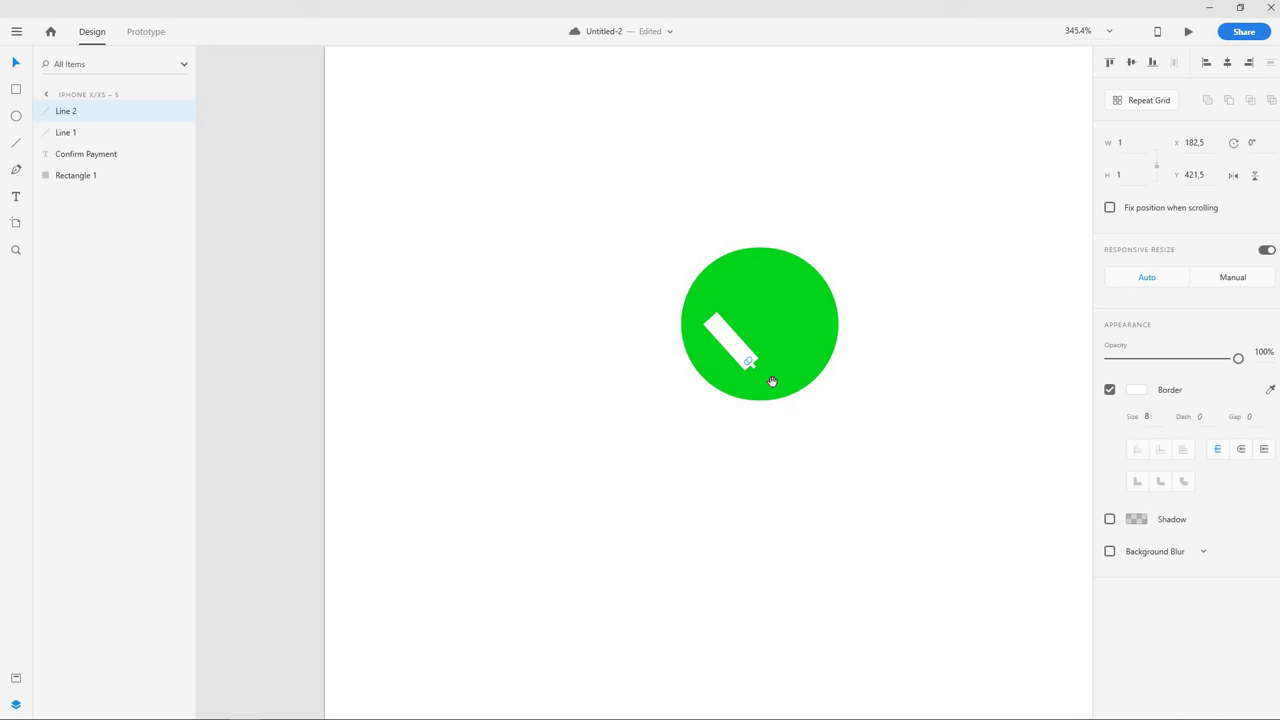
scroll(779, 382, up, 5)
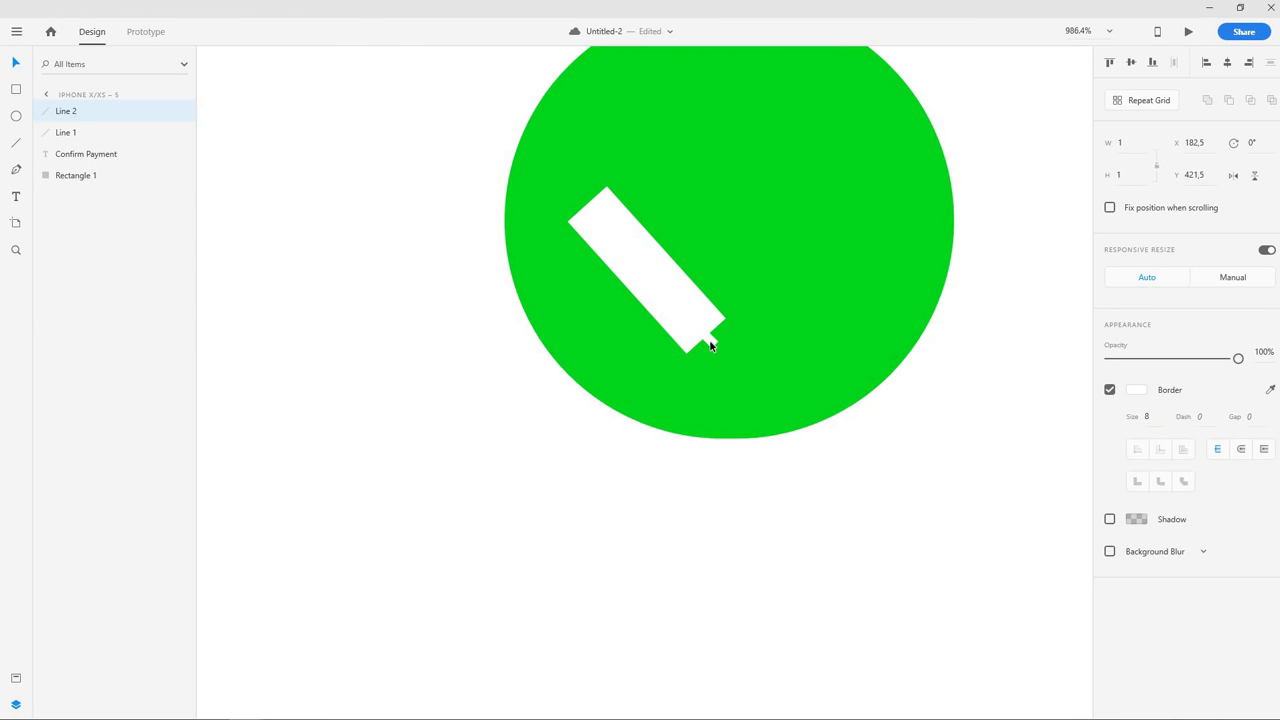
drag(710, 346, 696, 343)
scroll(403, 343, down, 2)
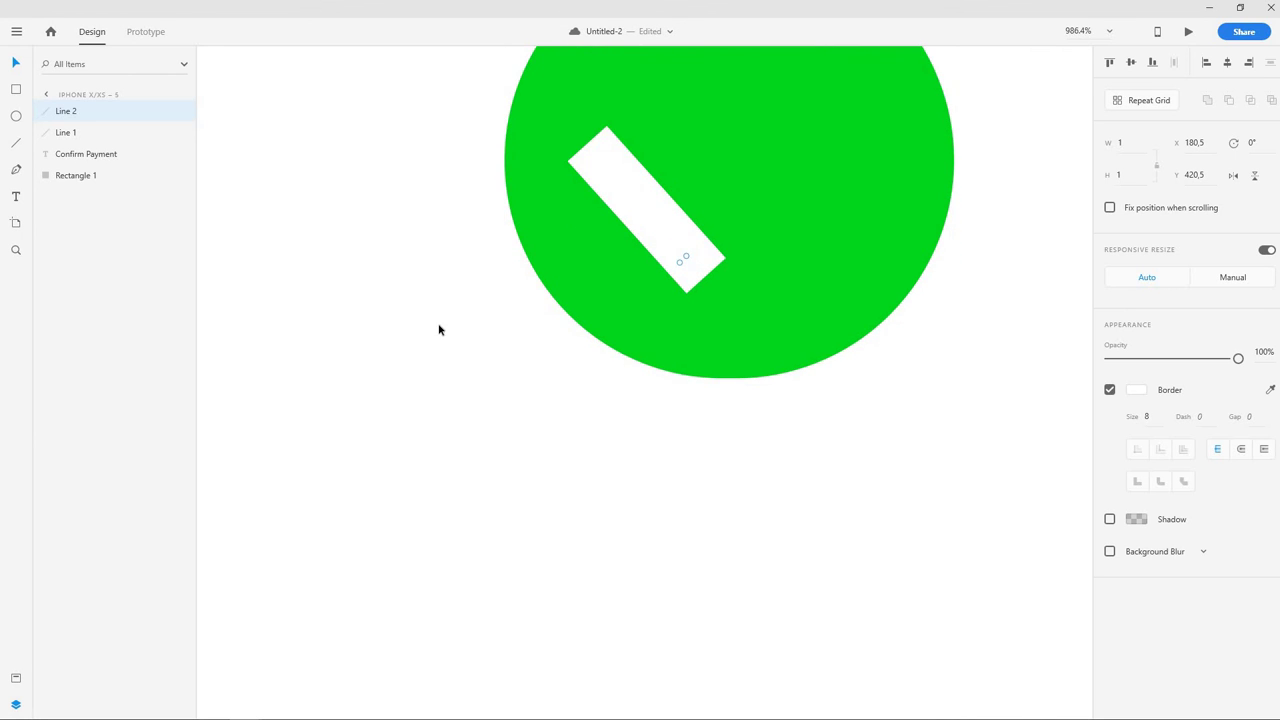
Step: Set the border size of the tiny Line 1 on iPhone X/XS – 4 to 8, then deselect it
scroll(438, 330, down, 10)
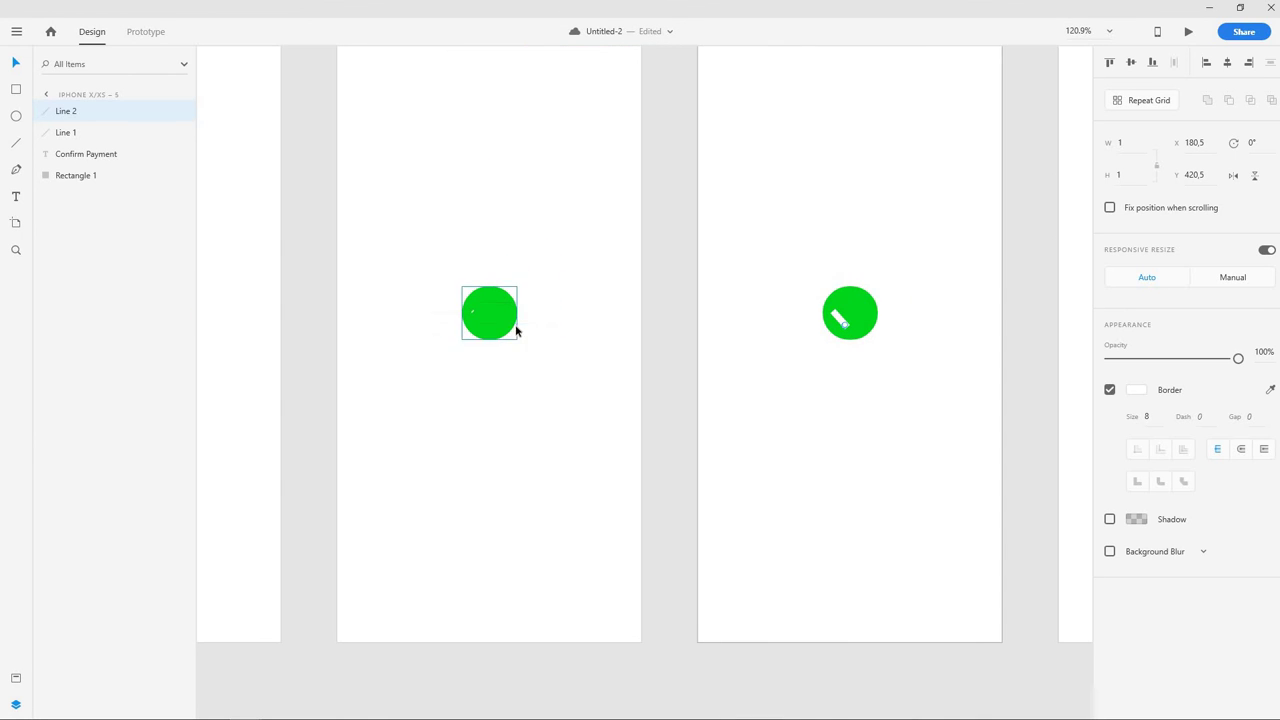
scroll(646, 357, left, 3)
scroll(654, 337, up, 6)
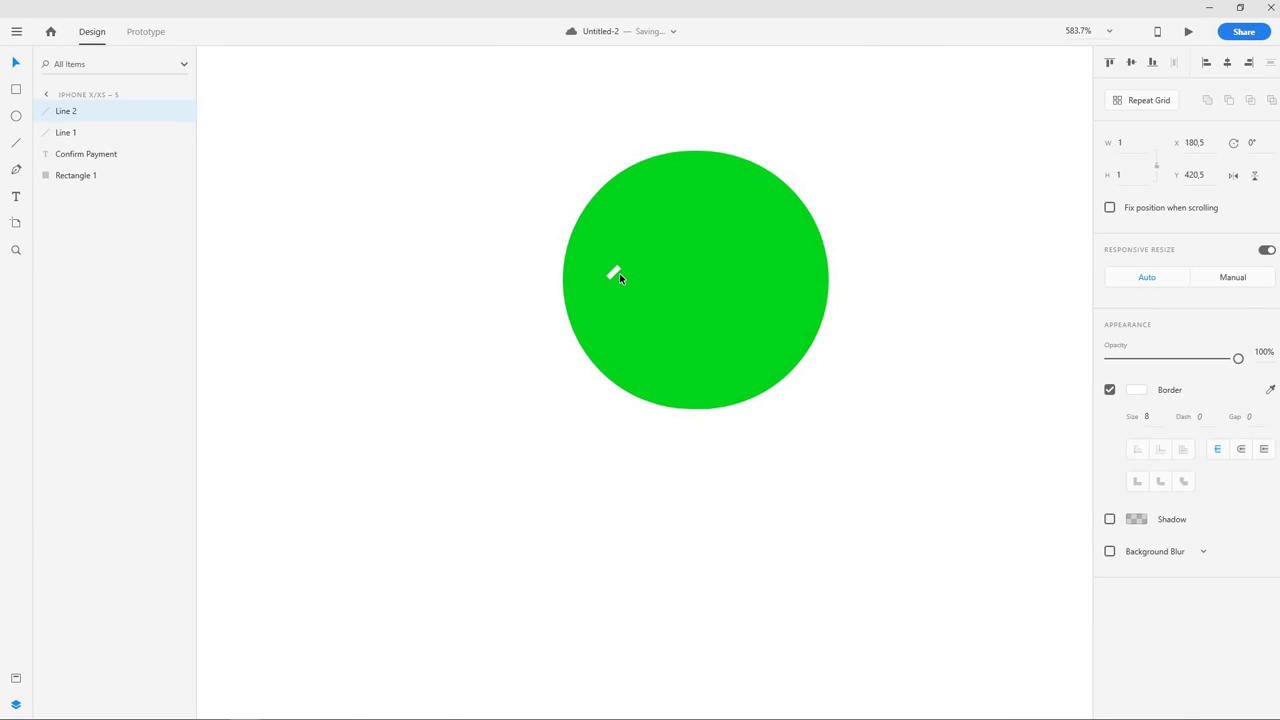
key(ctrl+z)
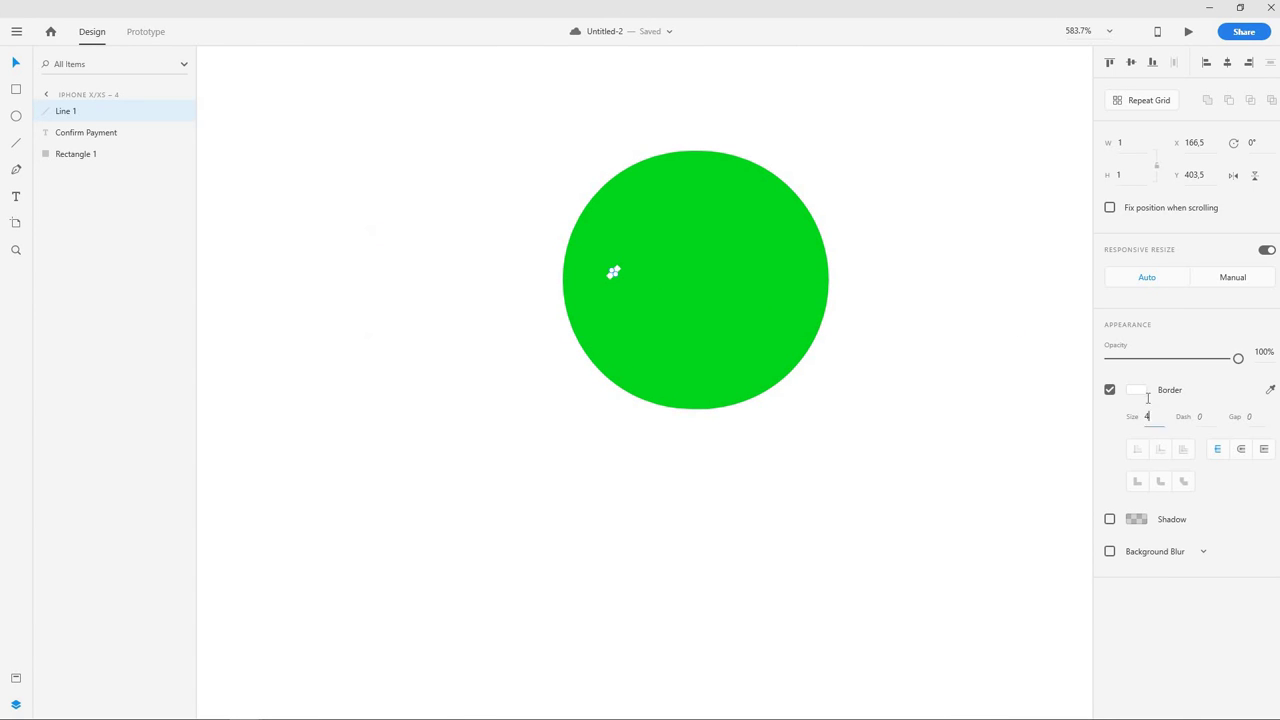
key(Up)
key(Up)
key(Up)
scroll(820, 390, down, 10)
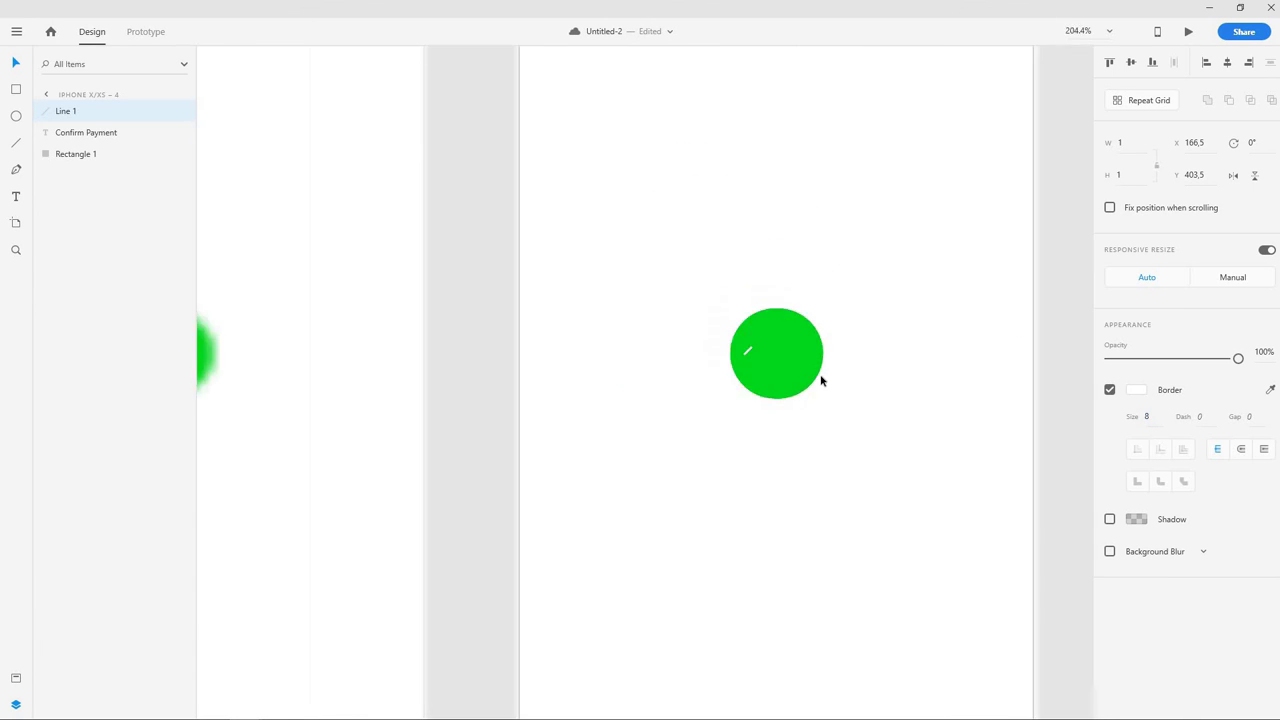
click(933, 317)
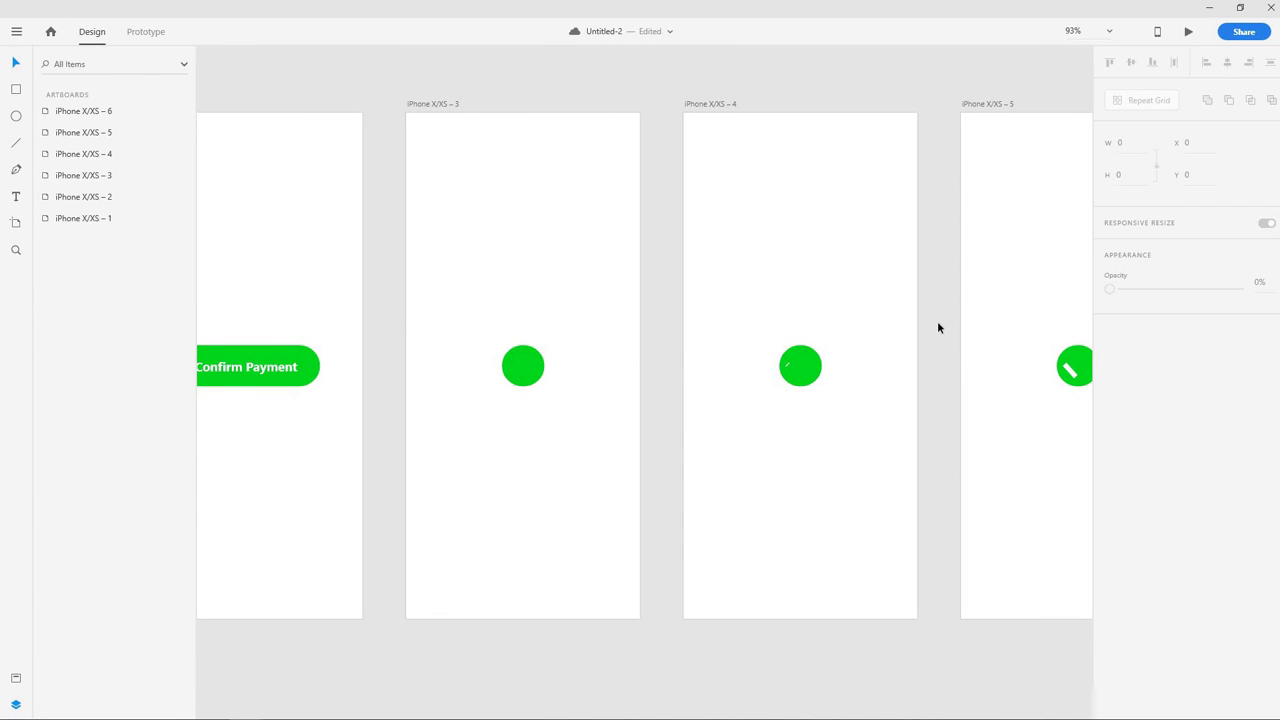
Step: In prototyping mode, play the Confirm Payment animation in the preview to check the thicker checkmark, then close the preview
scroll(930, 322, up, 2)
scroll(940, 300, down, 5)
scroll(900, 195, right, 3)
scroll(824, 190, up, 3)
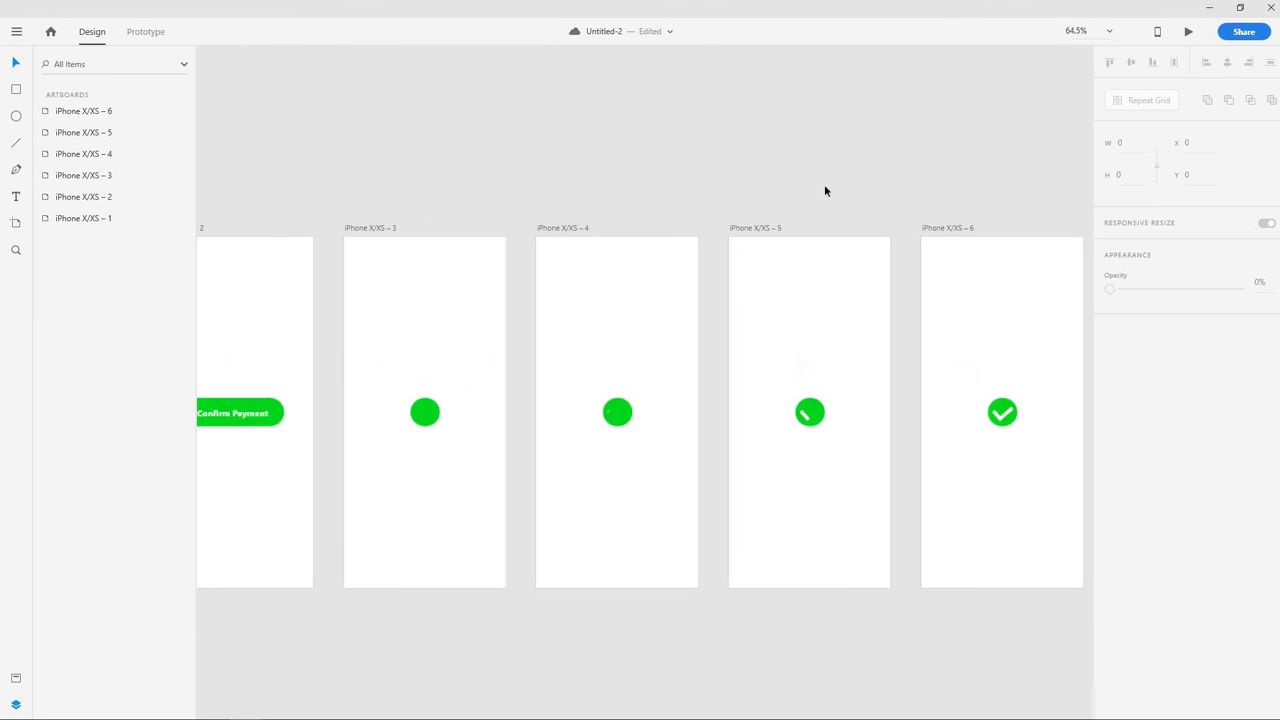
click(143, 33)
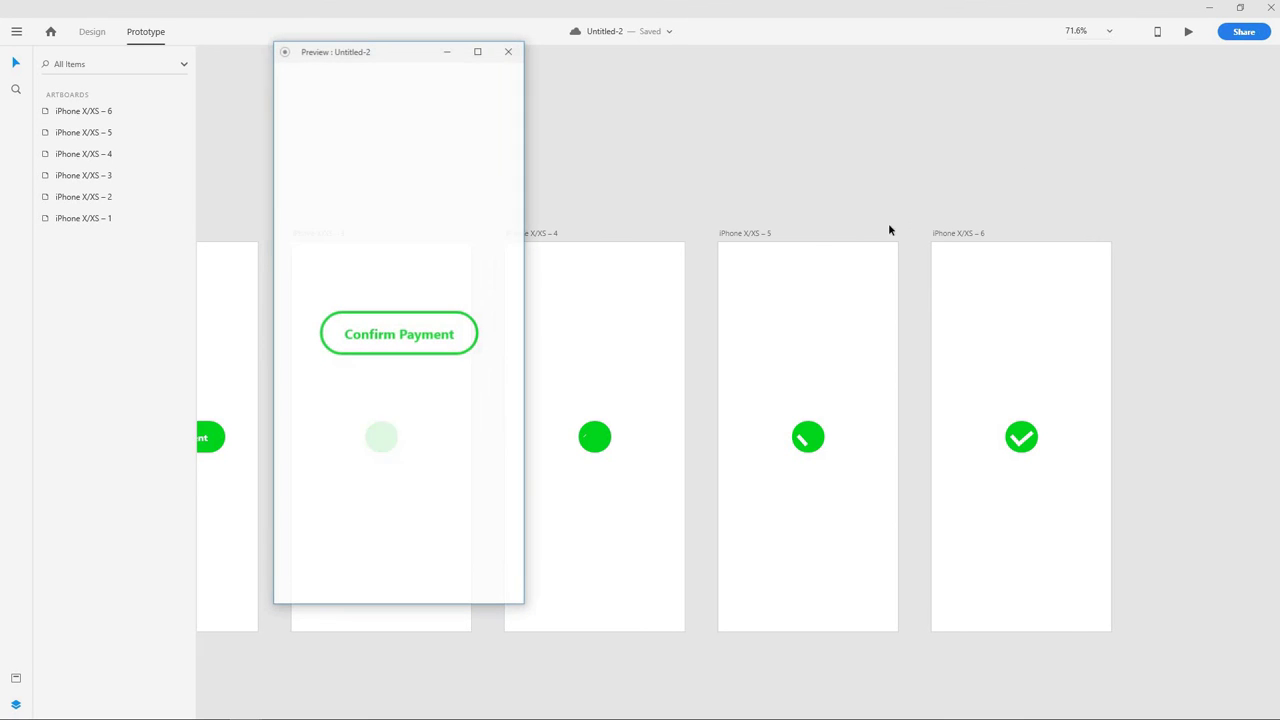
click(383, 337)
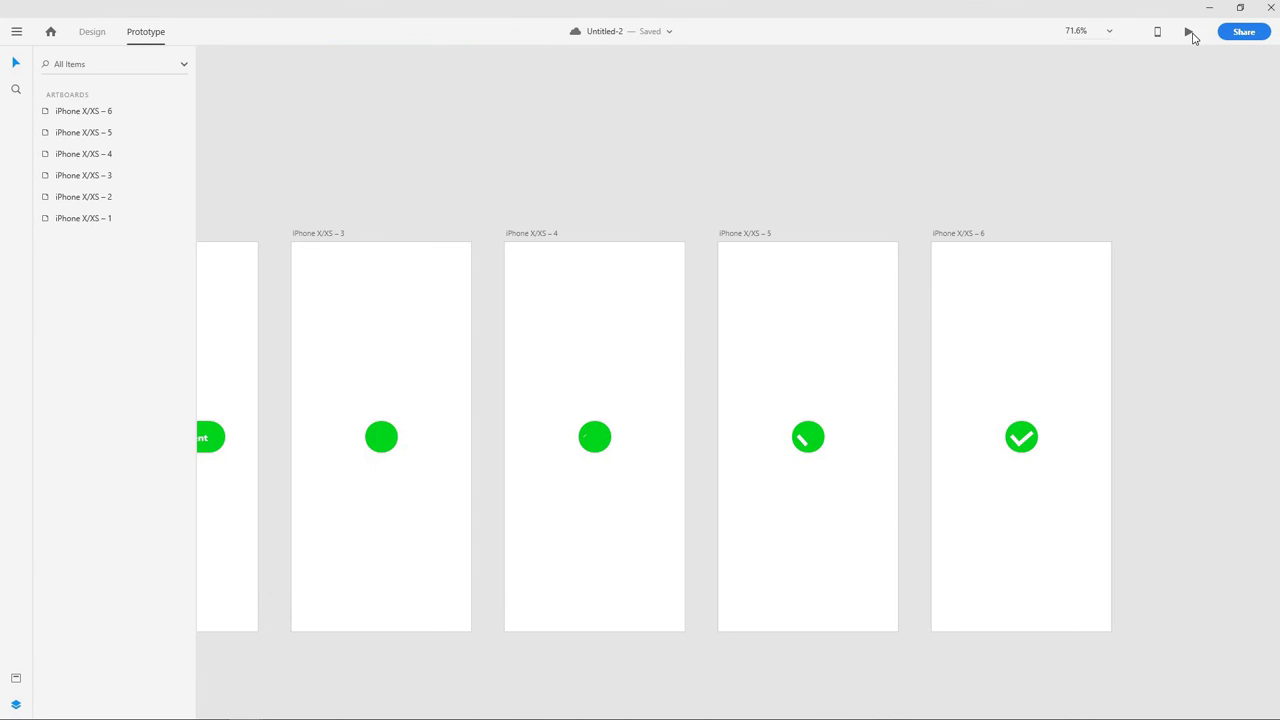
key(ctrl+Return)
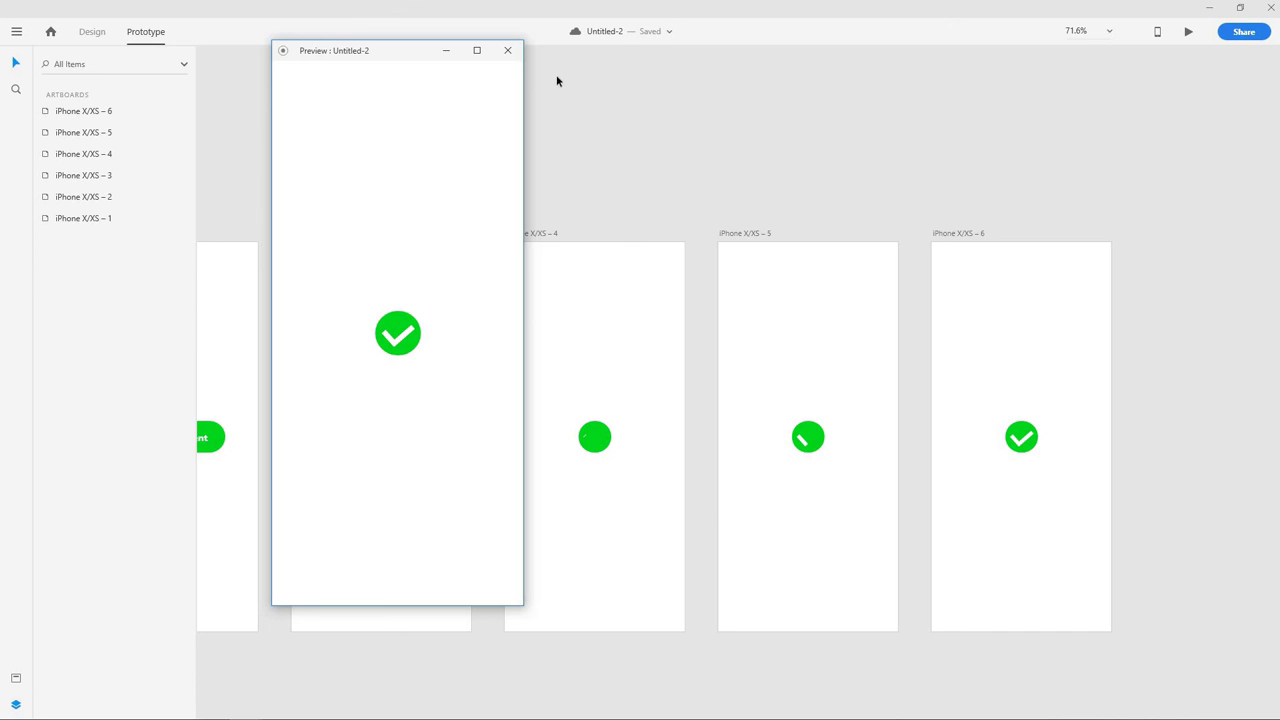
click(508, 50)
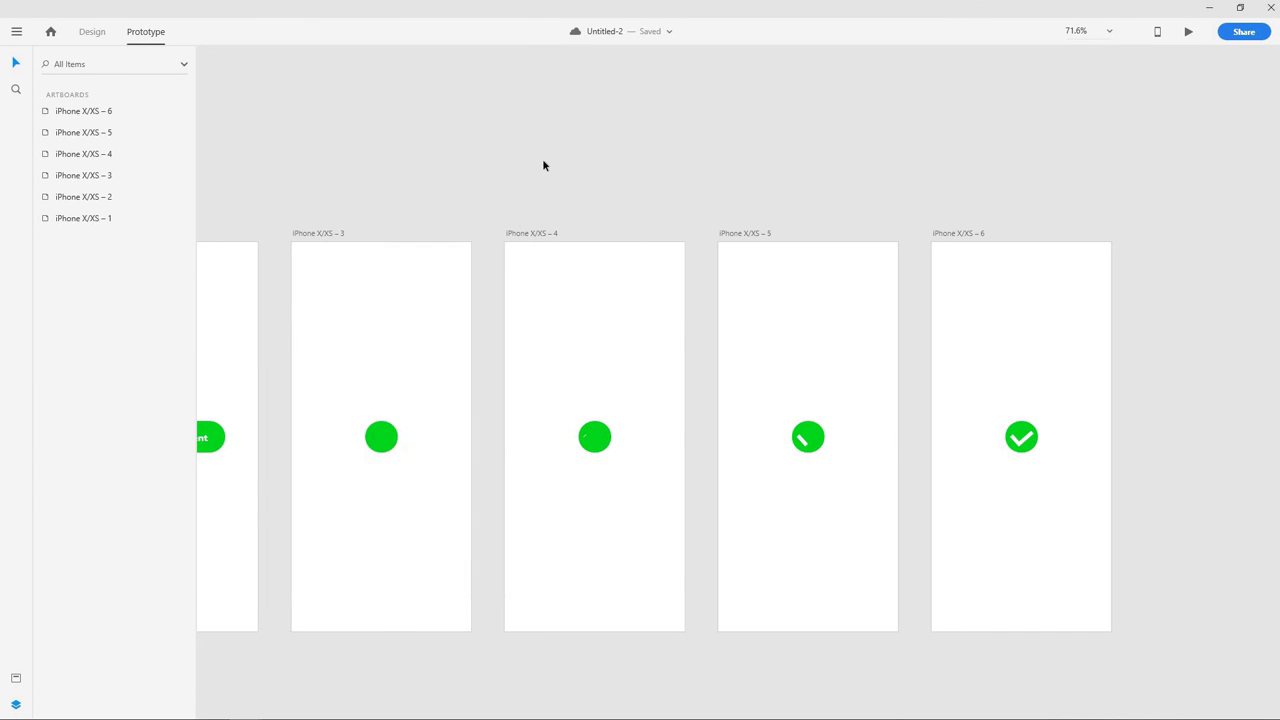
drag(473, 161, 587, 108)
scroll(629, 115, right, 2)
scroll(766, 114, down, 3)
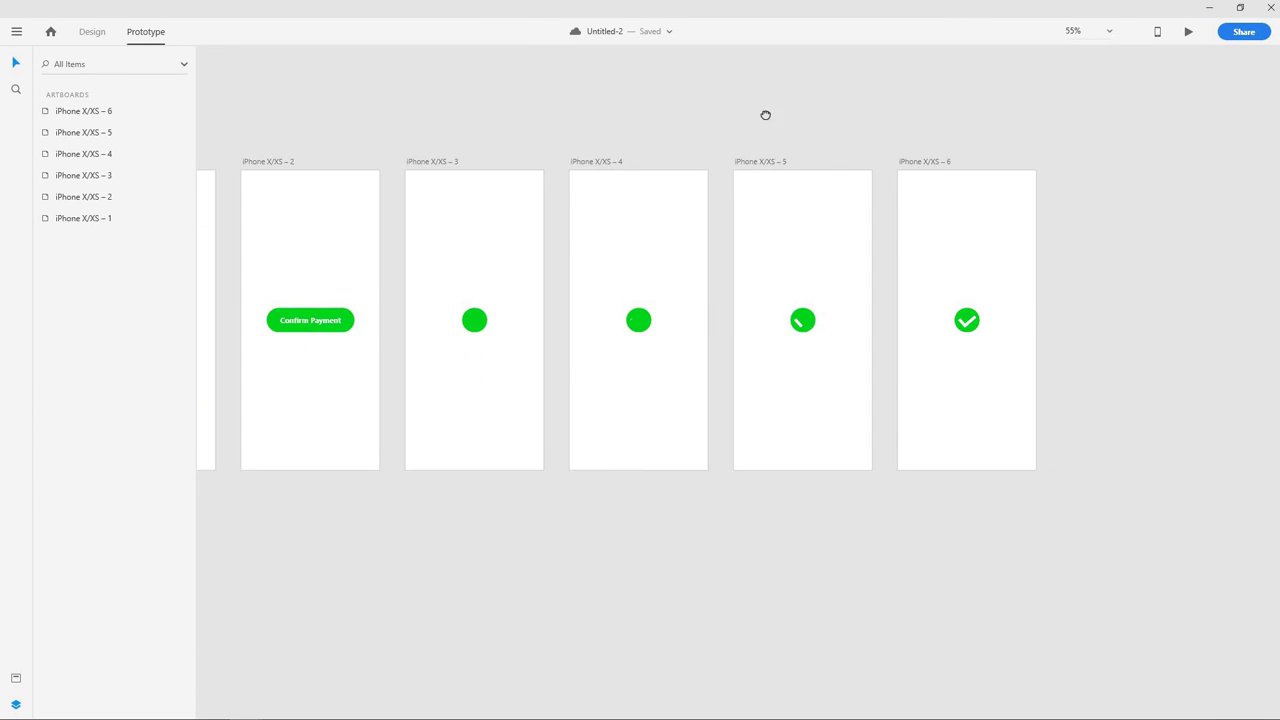
scroll(743, 103, left, 3)
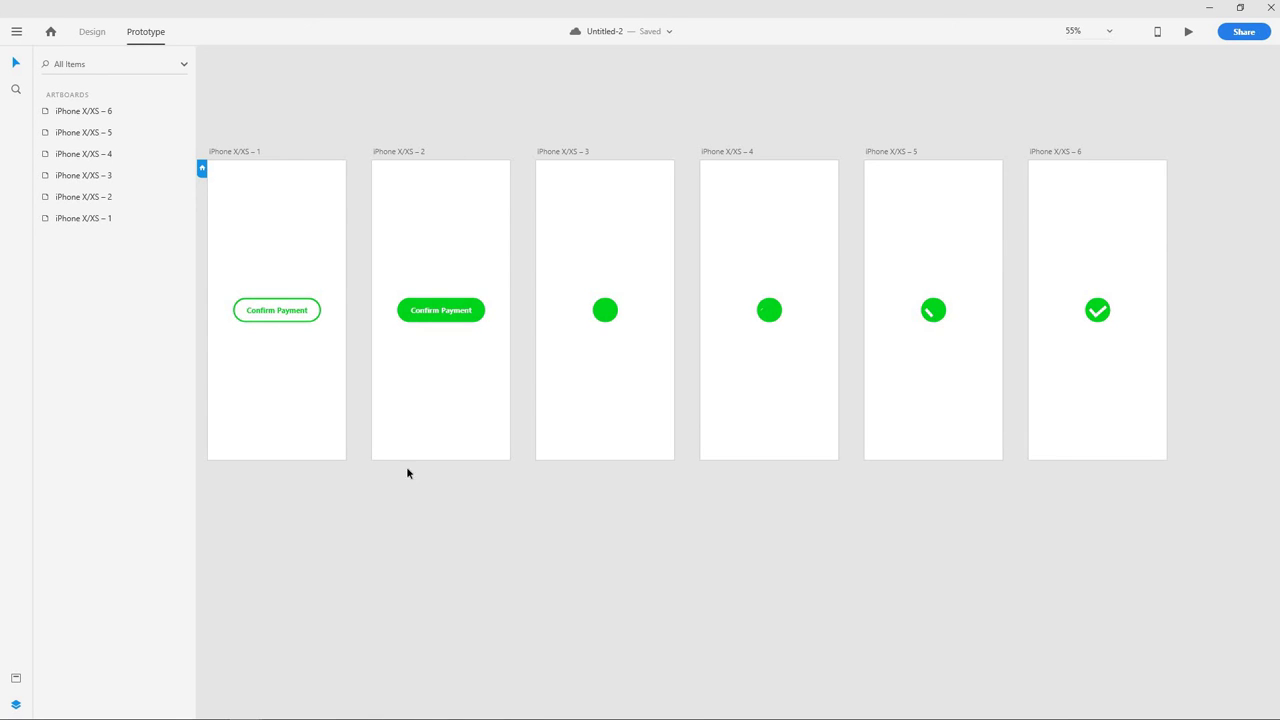
drag(503, 517, 528, 526)
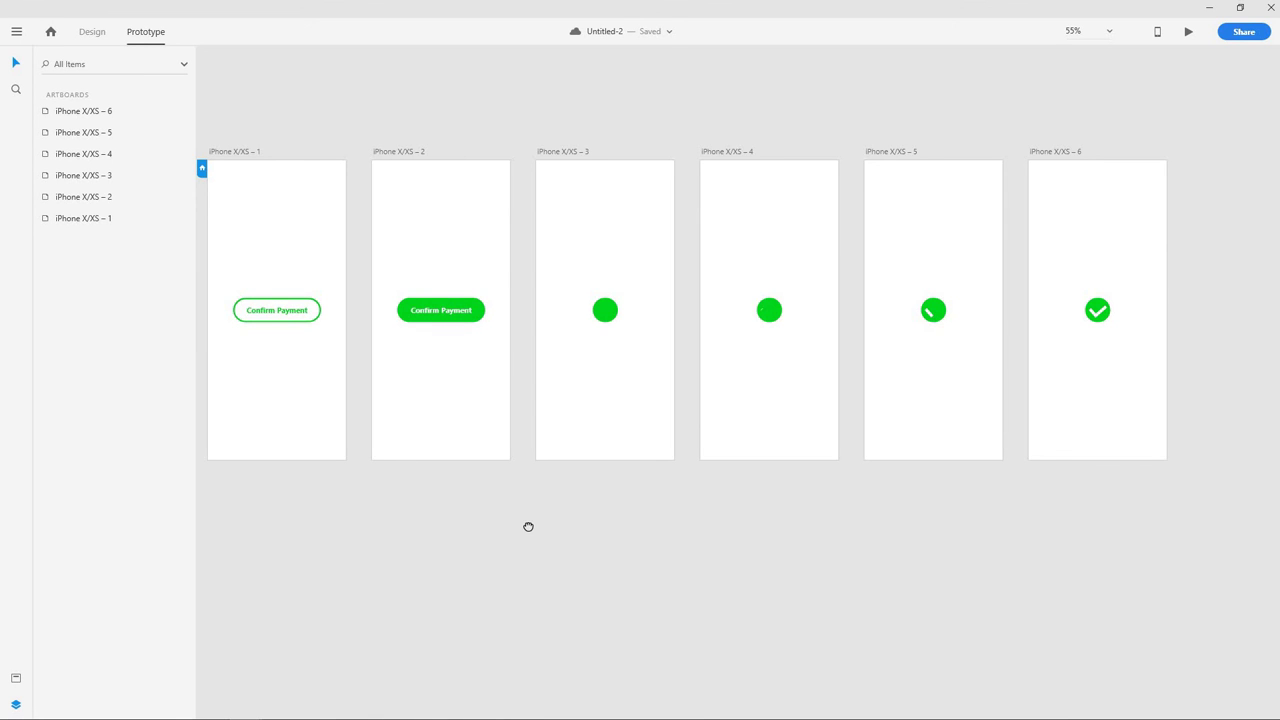